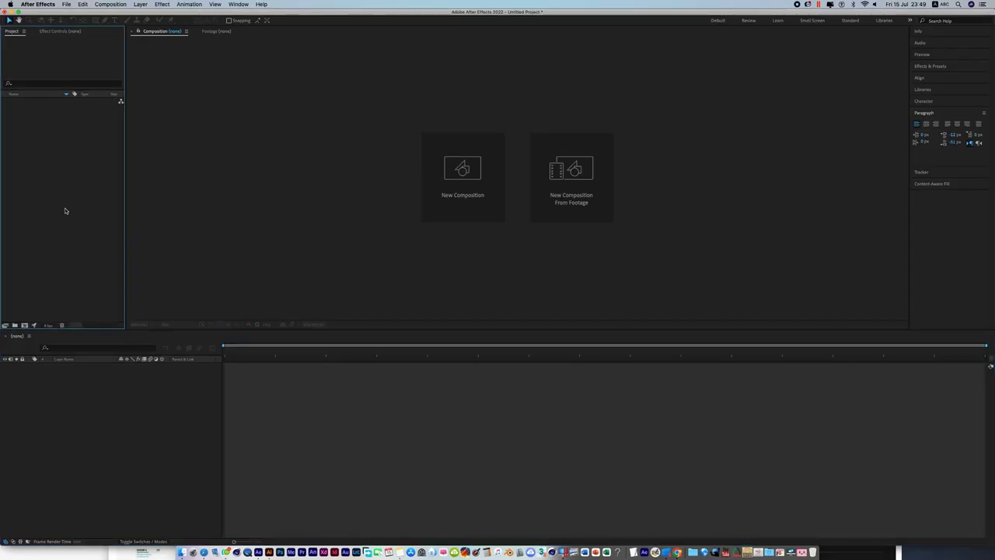
Import Male female.ai as a composition that retains layer sizes
{"action": "left_click", "coordinate": [66, 5]}
{"action": "mouse_move", "coordinate": [93, 96]}
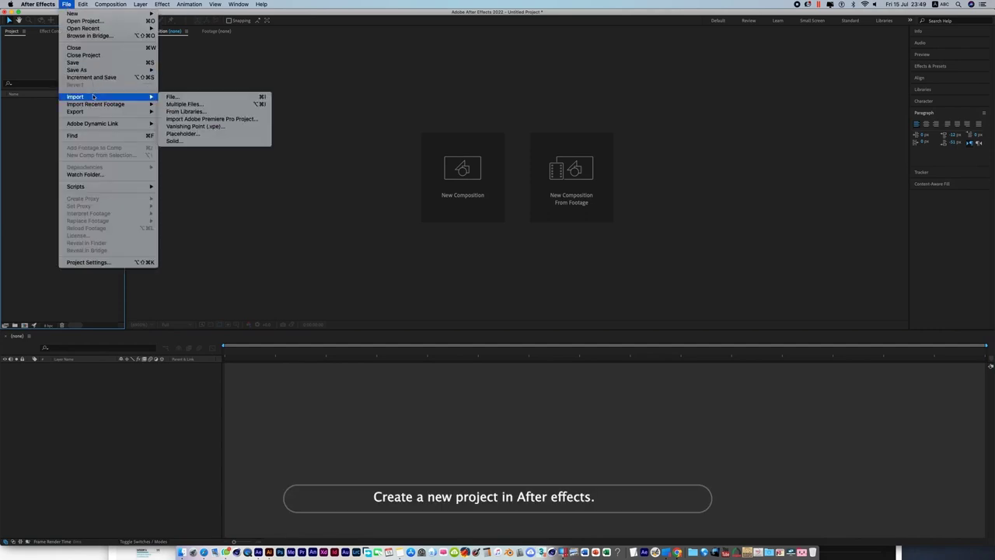
{"action": "left_click", "coordinate": [186, 97]}
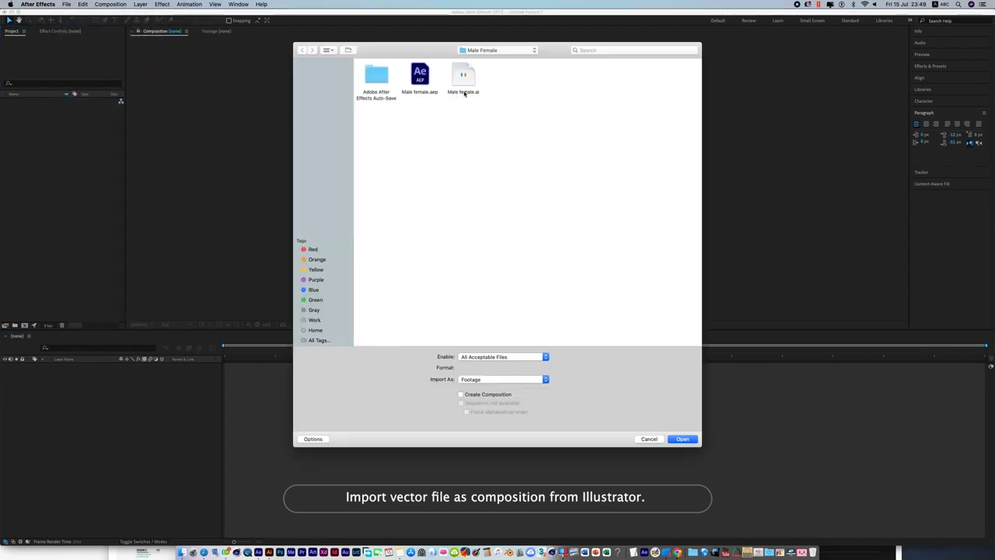
{"action": "left_click", "coordinate": [465, 92]}
{"action": "left_click", "coordinate": [511, 376]}
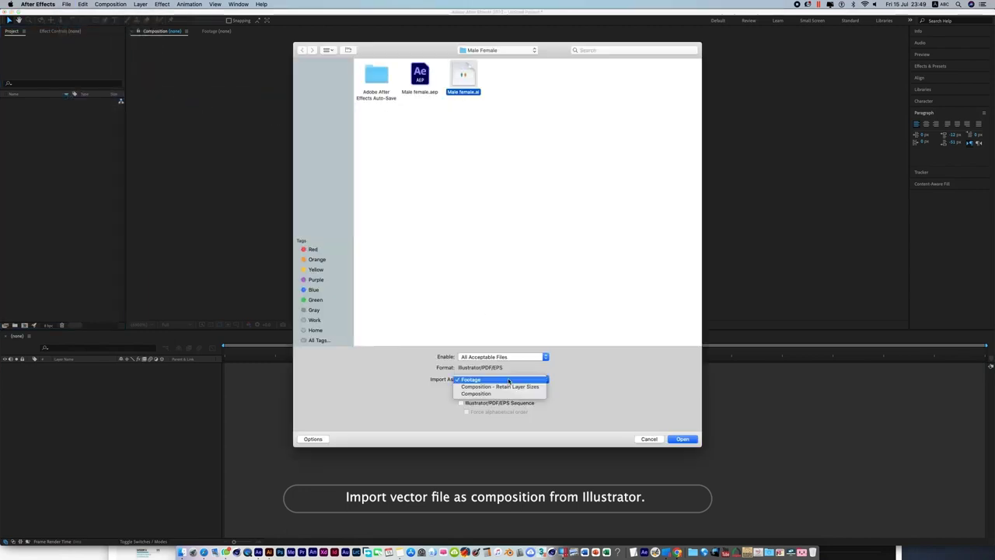
{"action": "left_click", "coordinate": [507, 388]}
{"action": "left_click", "coordinate": [680, 439]}
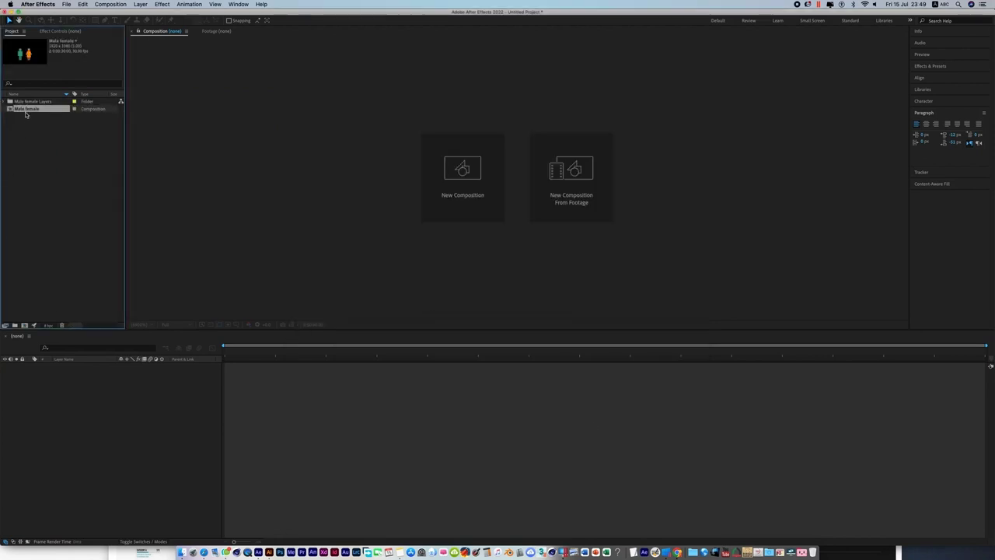
Open the Male female composition and start a new solid layer
{"action": "double_click", "coordinate": [27, 110]}
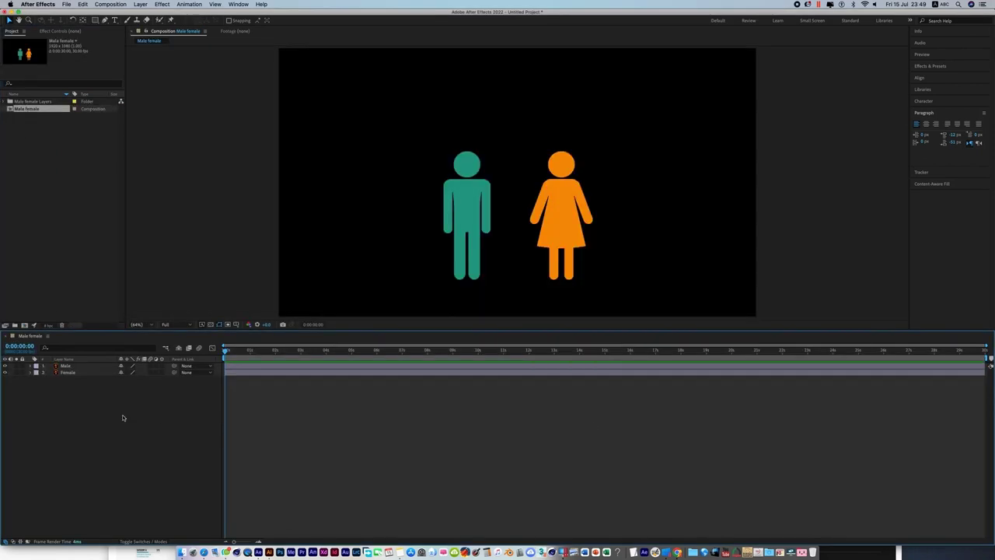
{"action": "right_click", "coordinate": [97, 445]}
{"action": "mouse_move", "coordinate": [118, 451]}
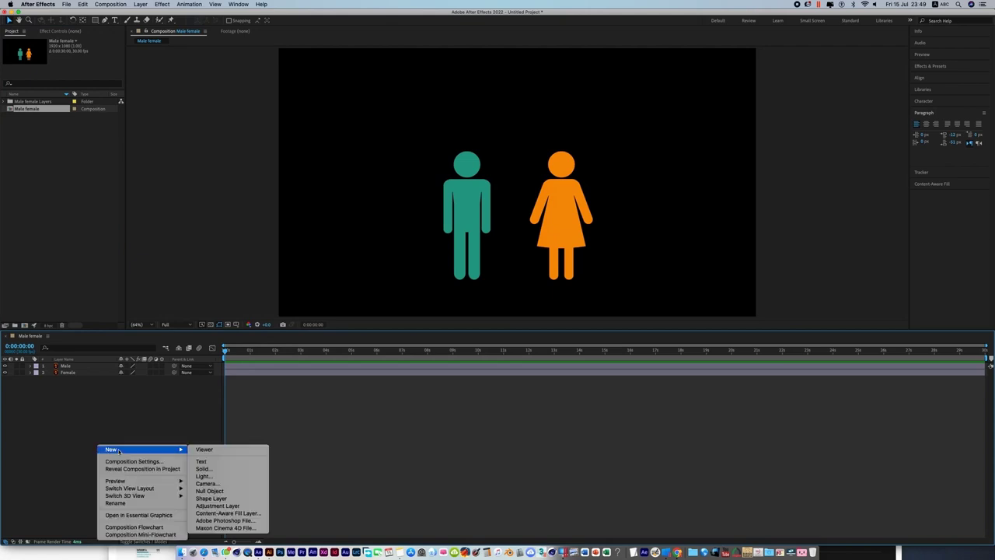
{"action": "left_click", "coordinate": [219, 470]}
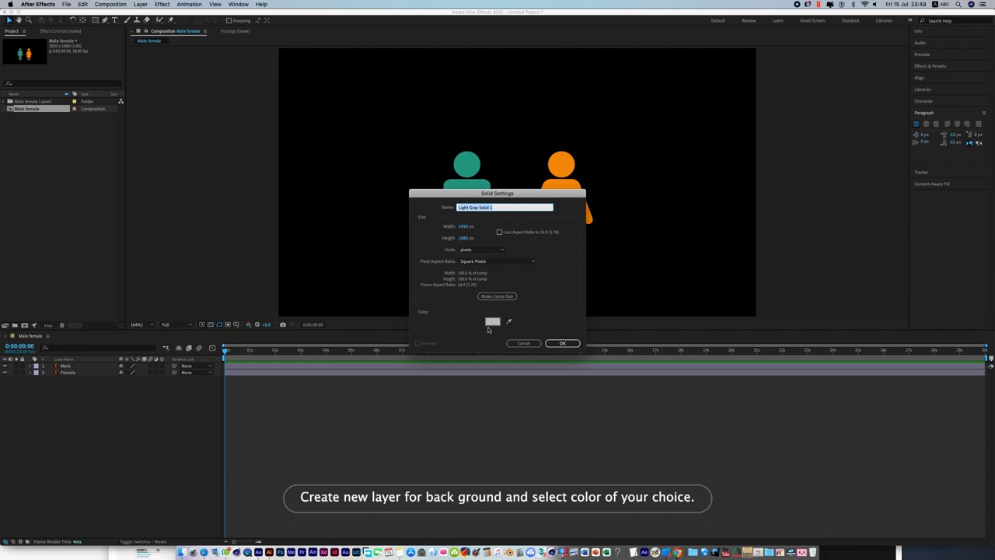
Set the solid's colour to hex 0E2233 and add it to the composition
{"action": "left_click", "coordinate": [492, 322]}
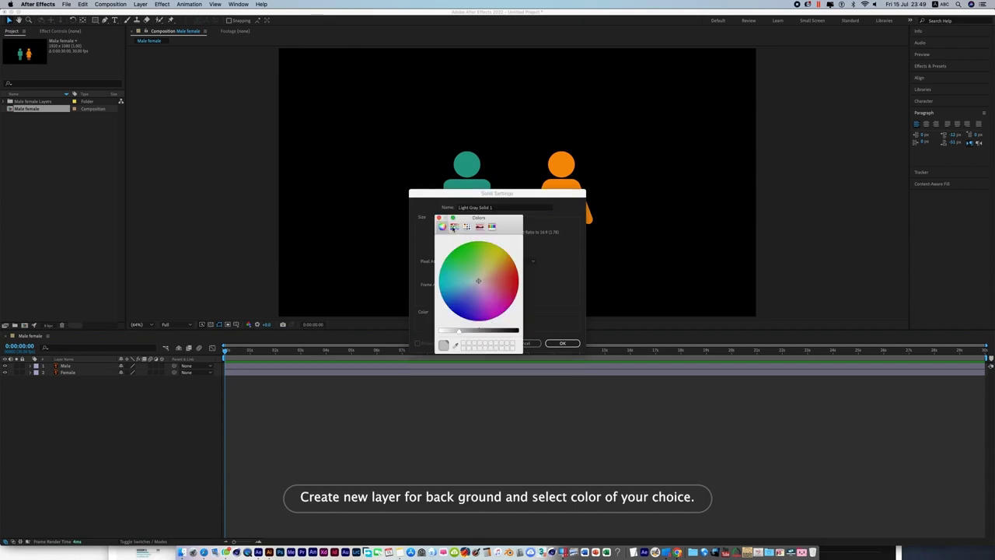
{"action": "left_click", "coordinate": [455, 227]}
{"action": "double_click", "coordinate": [514, 310]}
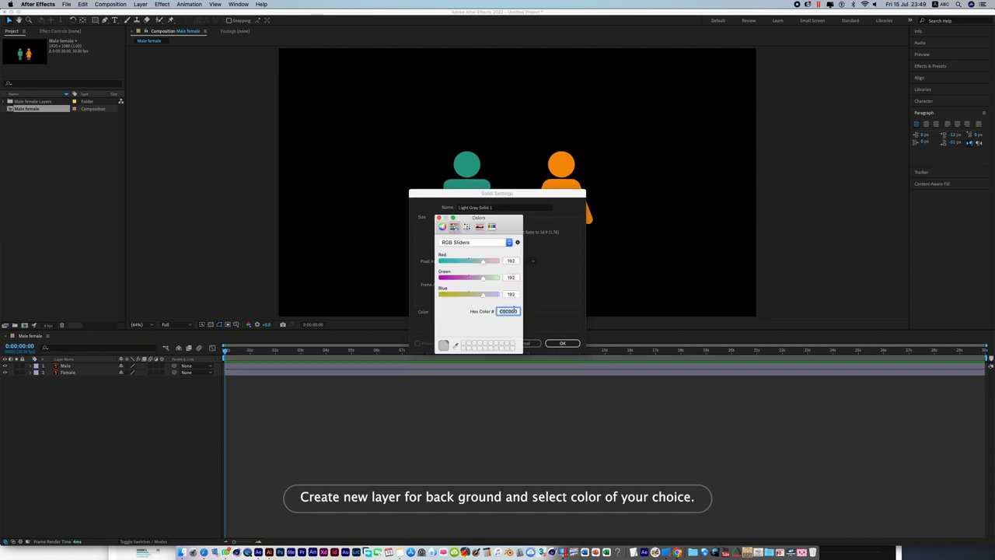
{"action": "type", "text": "0E223"}
{"action": "type", "text": "33"}
{"action": "key", "text": "Return"}
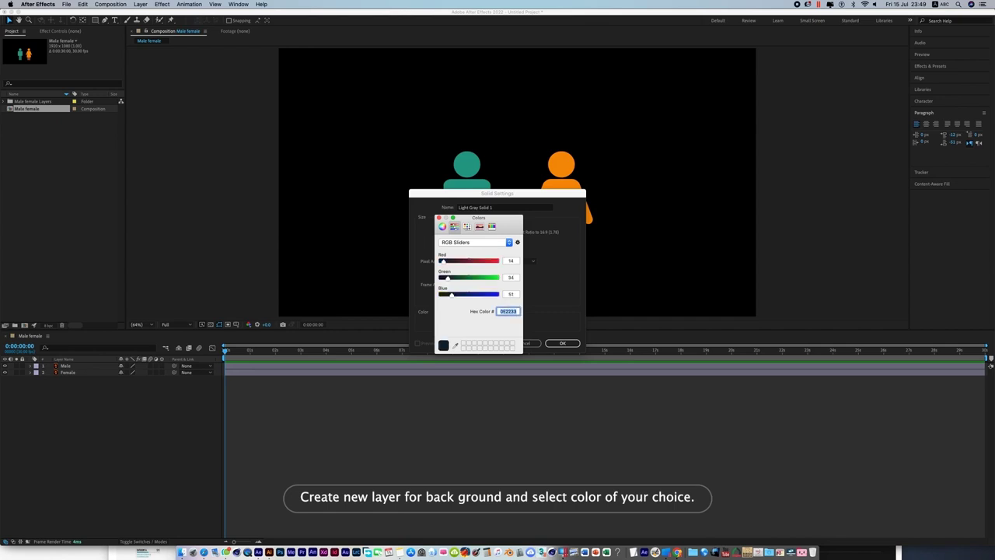
{"action": "left_click", "coordinate": [440, 220]}
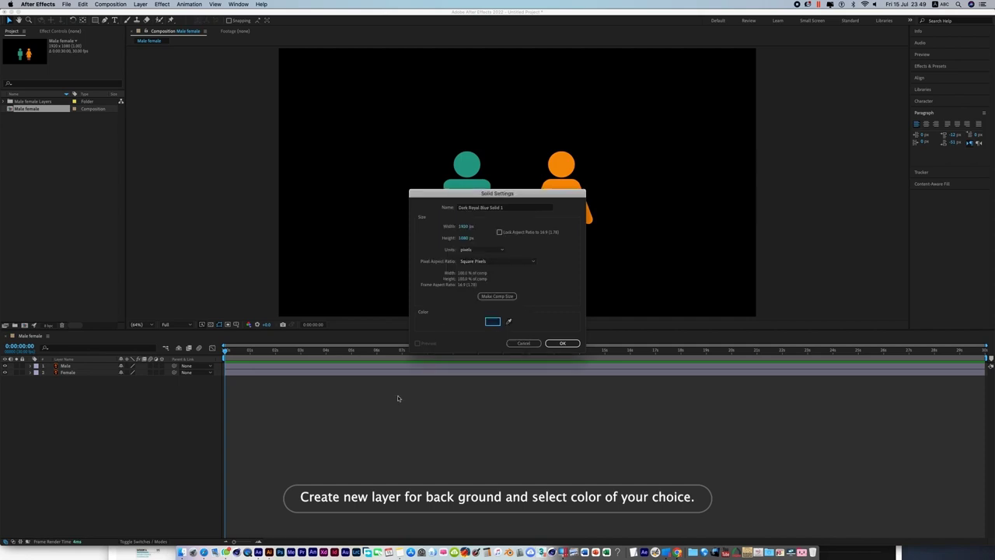
{"action": "left_click", "coordinate": [561, 342]}
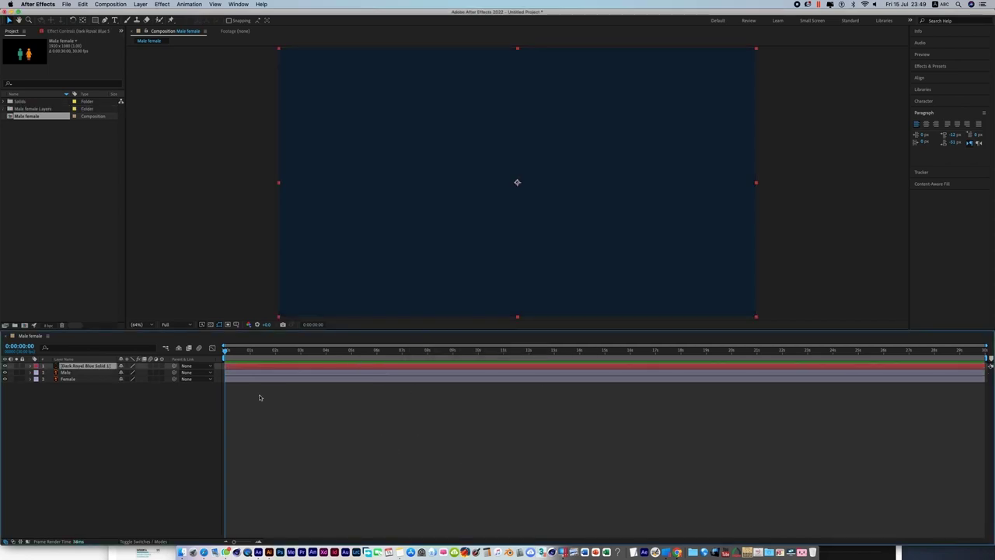
Move the blue solid beneath the figures and duplicate the Male layer
{"action": "left_click_drag", "start_coordinate": [74, 367], "coordinate": [74, 389]}
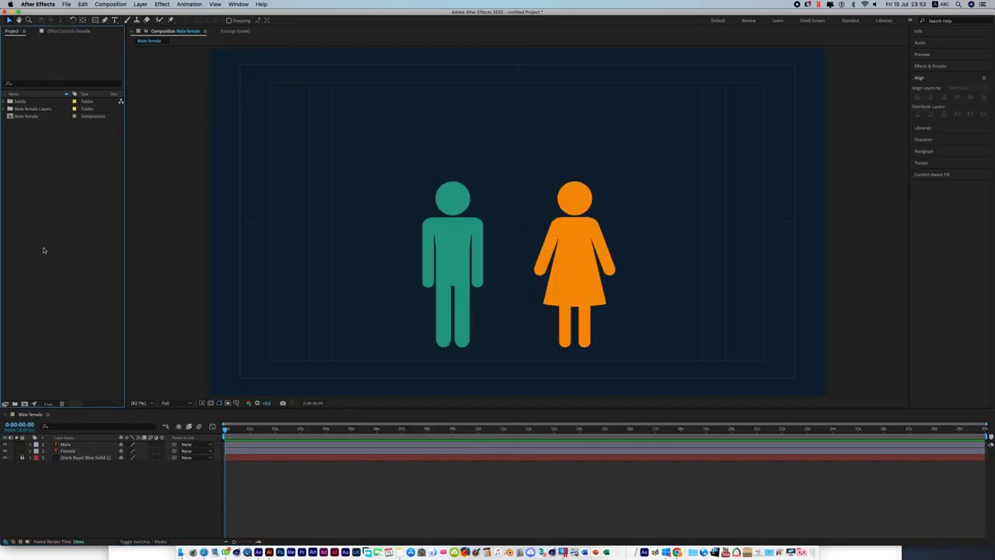
{"action": "left_click", "coordinate": [78, 445]}
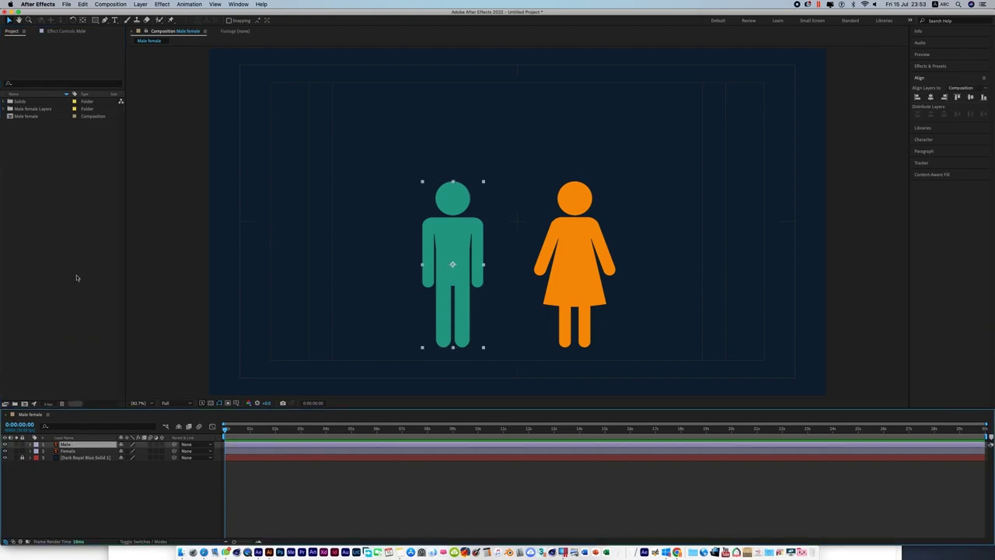
{"action": "left_click", "coordinate": [83, 5]}
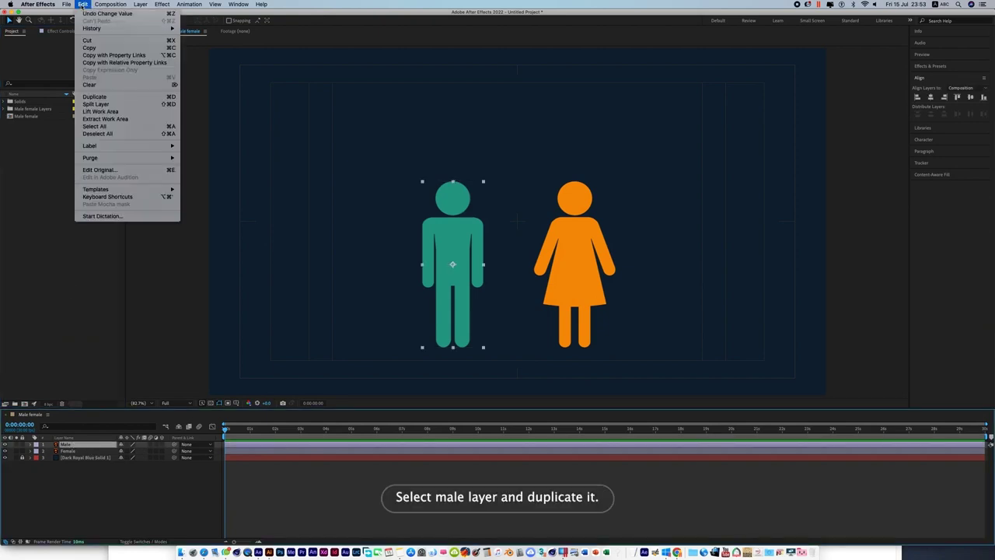
{"action": "left_click", "coordinate": [106, 98]}
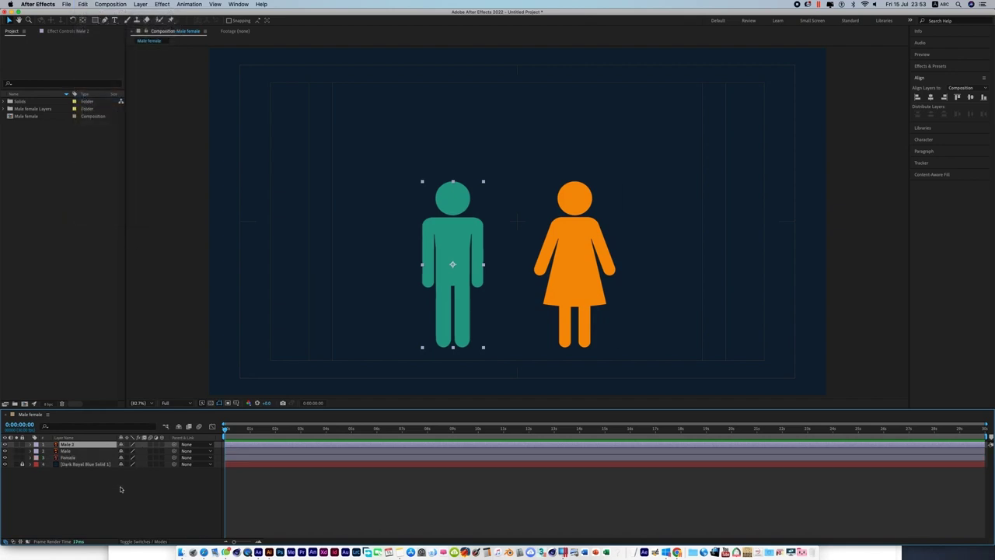
Give the duplicated Male 2 layer a Fill effect coloured white
{"action": "left_click", "coordinate": [69, 457]}
{"action": "left_click", "coordinate": [67, 451]}
{"action": "left_click", "coordinate": [70, 445]}
{"action": "right_click", "coordinate": [70, 445]}
{"action": "mouse_move", "coordinate": [92, 435]}
{"action": "mouse_move", "coordinate": [224, 428]}
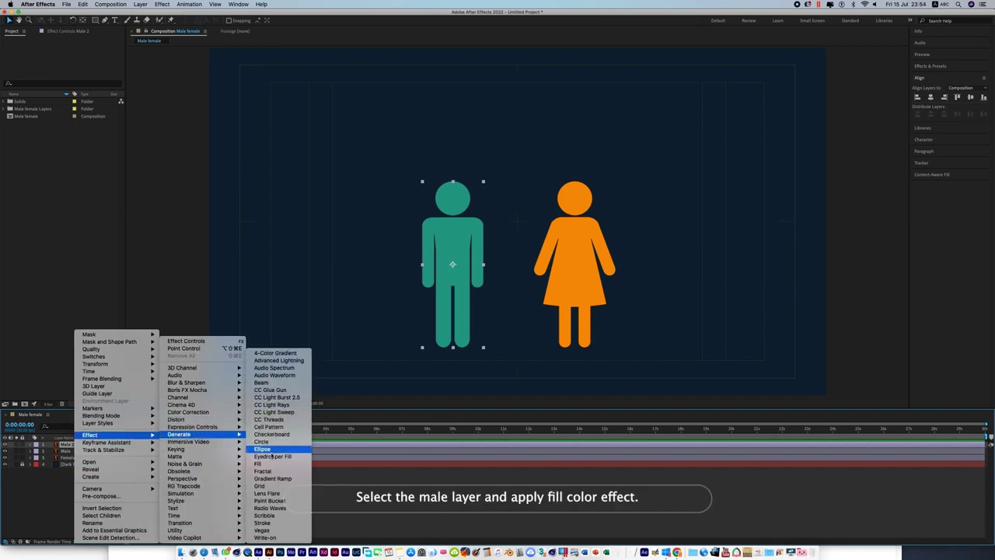
{"action": "left_click", "coordinate": [268, 464]}
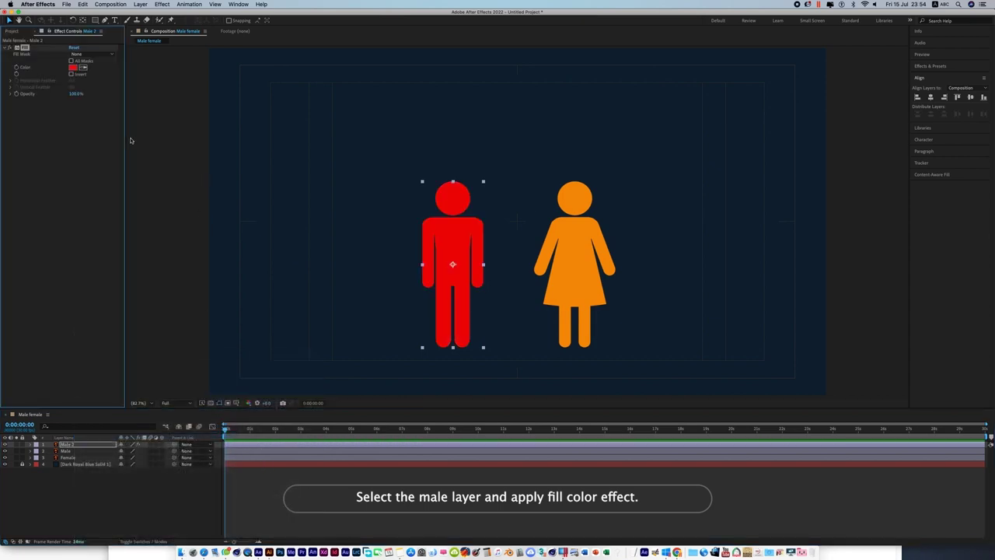
{"action": "left_click", "coordinate": [73, 67]}
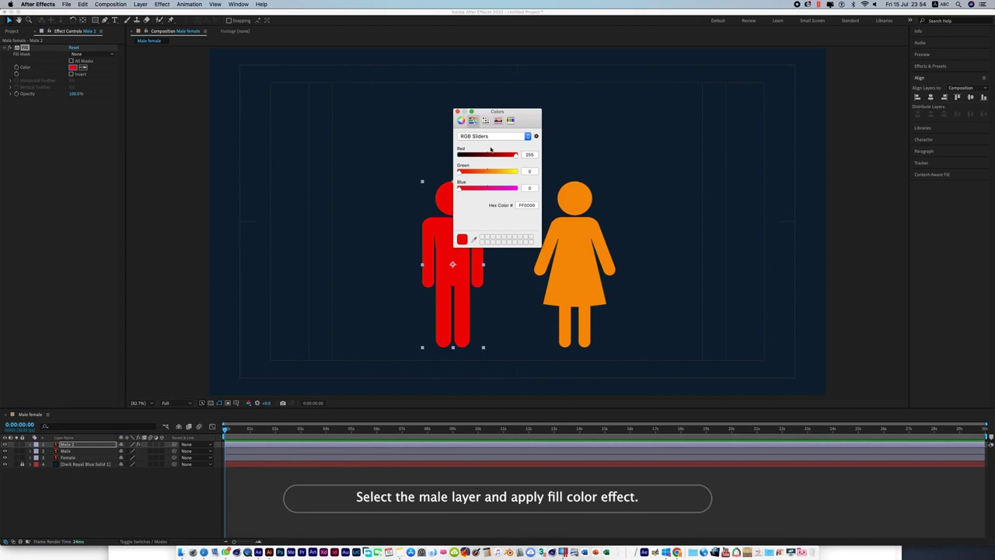
{"action": "left_click_drag", "start_coordinate": [459, 172], "coordinate": [569, 178]}
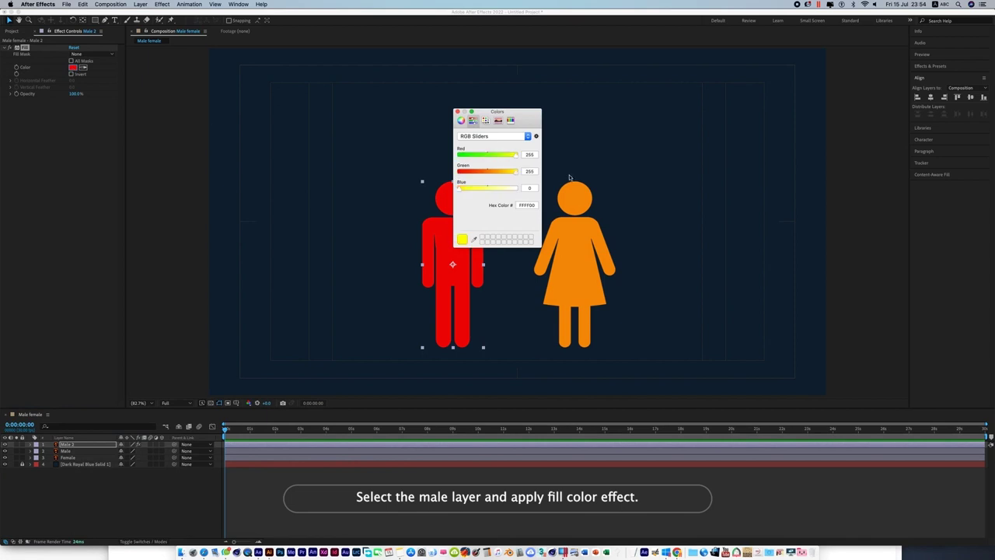
{"action": "left_click_drag", "start_coordinate": [459, 189], "coordinate": [593, 210]}
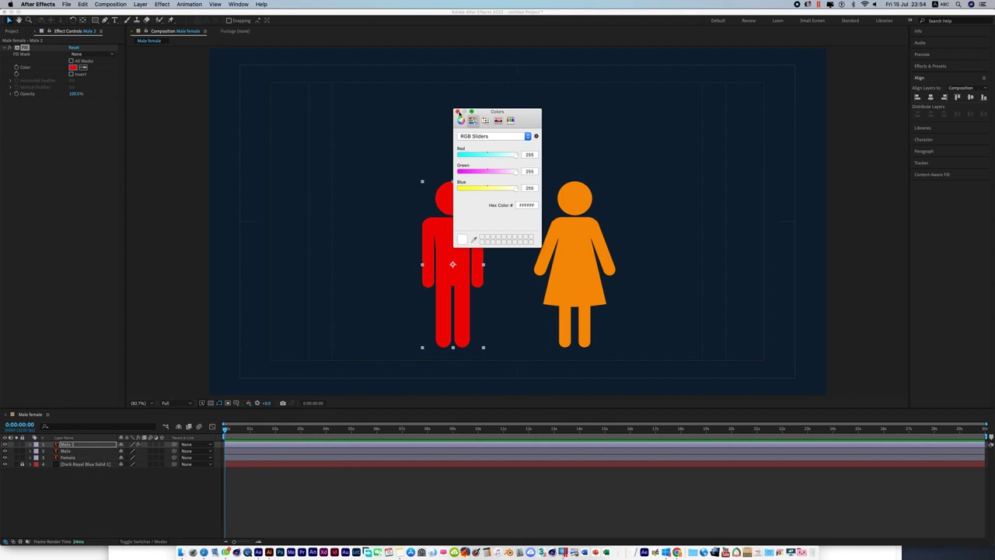
{"action": "left_click", "coordinate": [458, 113]}
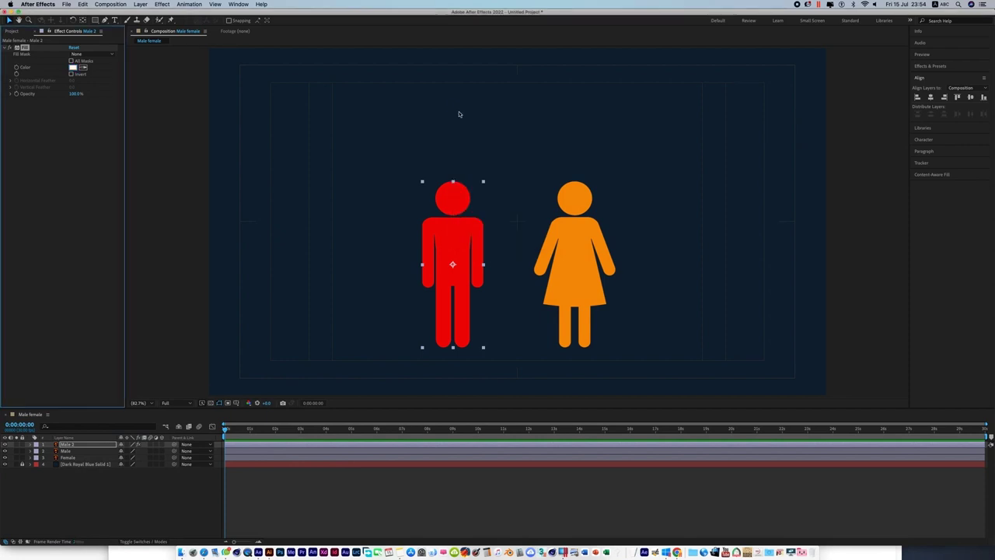
{"action": "left_click", "coordinate": [267, 520]}
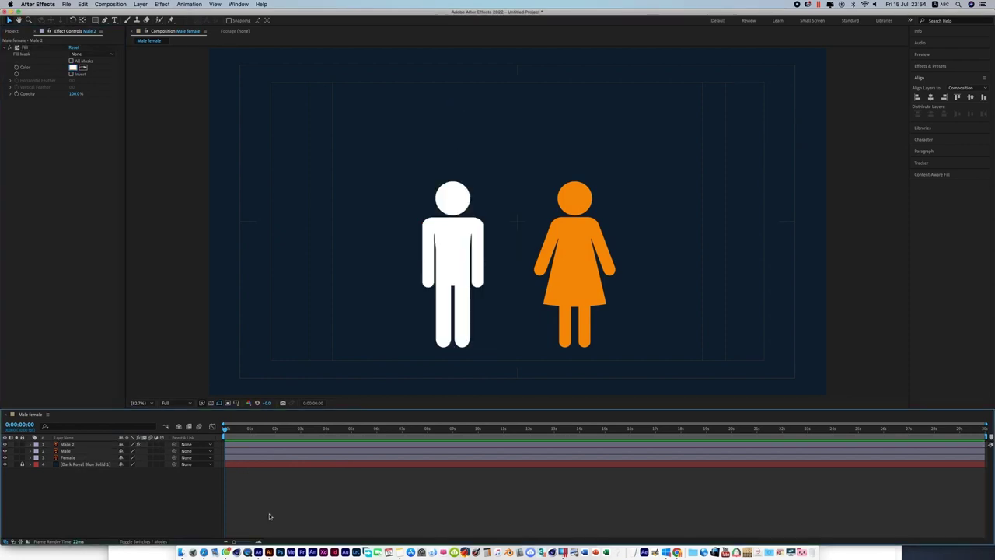
{"action": "left_click", "coordinate": [105, 20]}
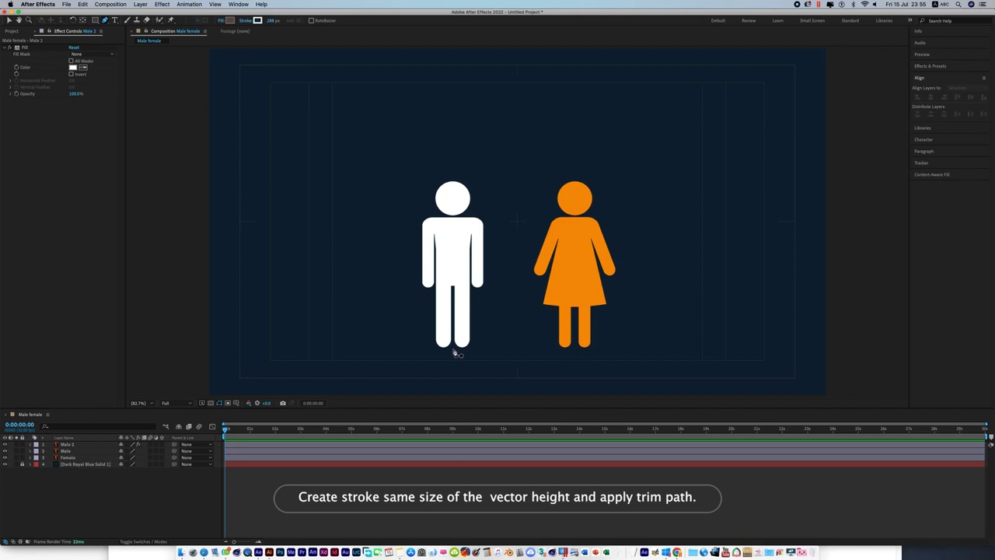
Draw a vertical pen line over the male figure and narrow its stroke
{"action": "left_click", "coordinate": [454, 349]}
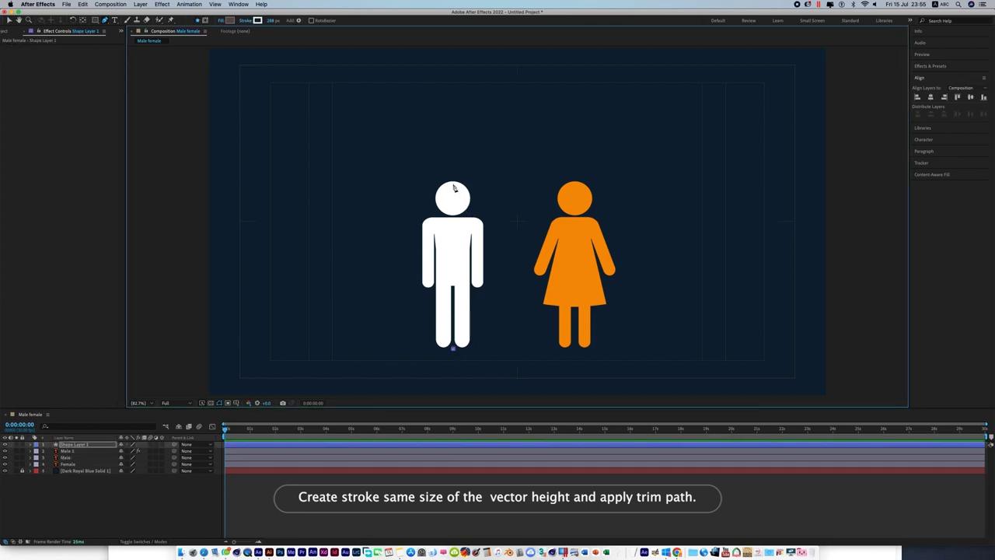
{"action": "left_click", "coordinate": [454, 183]}
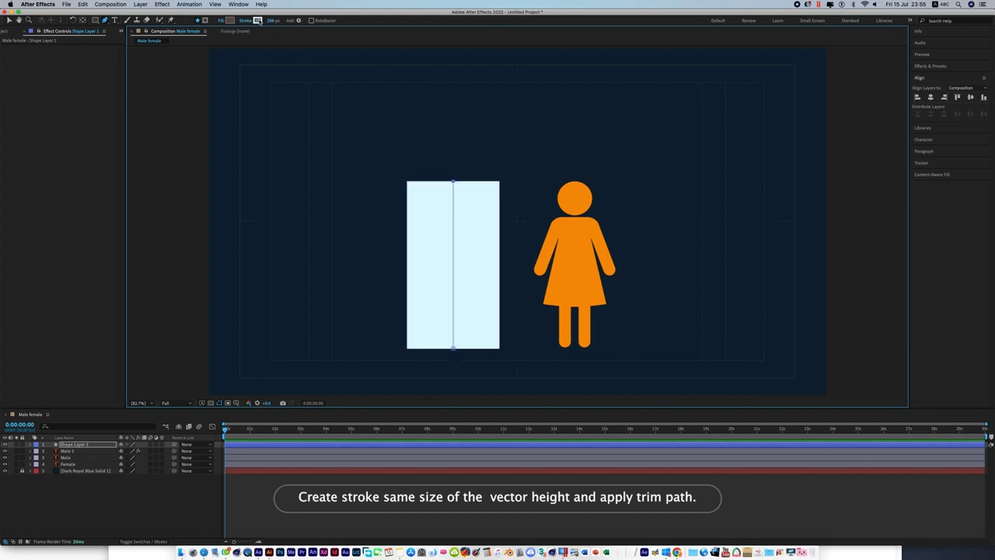
{"action": "mouse_move", "coordinate": [274, 20]}
{"action": "left_mouse_down"}
{"action": "mouse_move", "coordinate": [230, 32]}
{"action": "mouse_move", "coordinate": [255, 29]}
{"action": "left_mouse_up"}
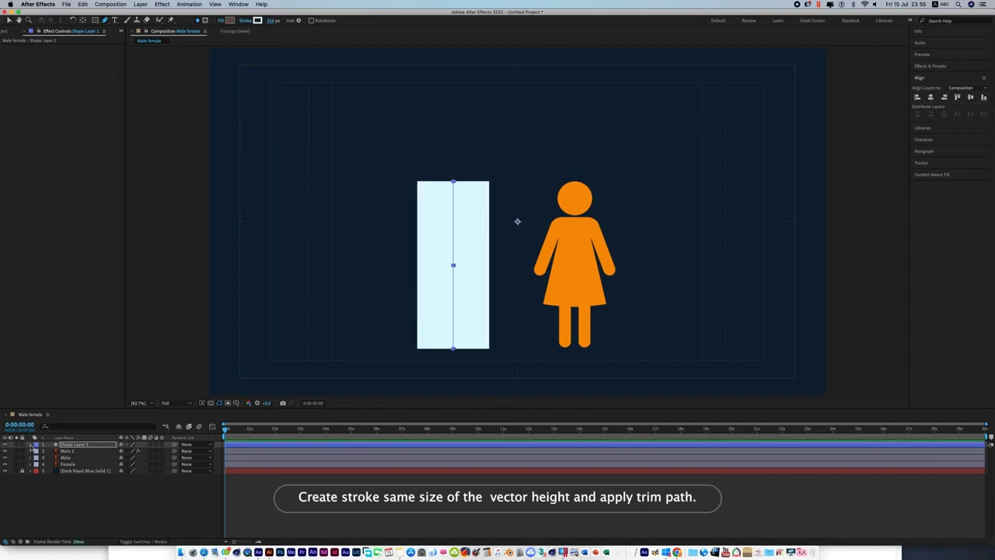
Add Trim Paths to the line and keyframe End to 68.76% at 8 seconds
{"action": "left_click", "coordinate": [30, 444]}
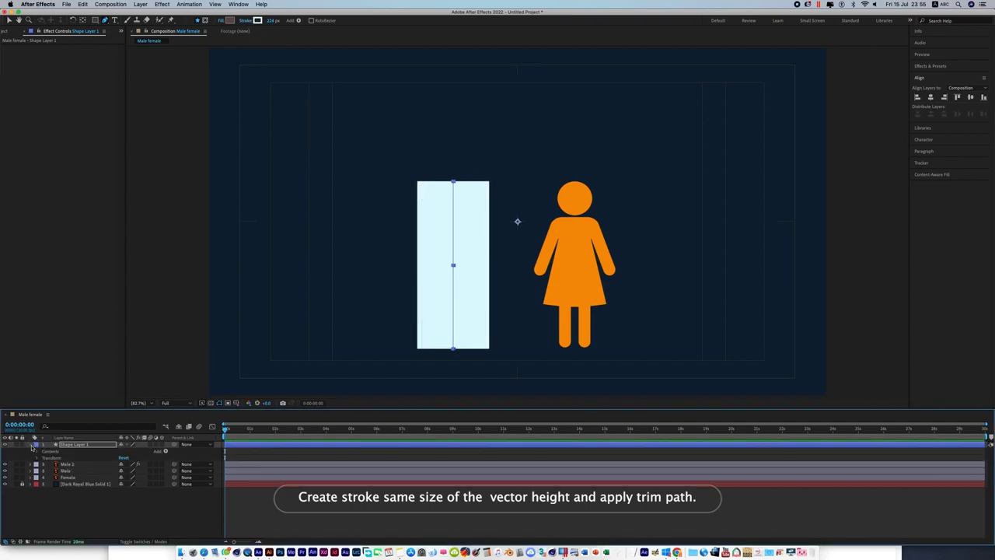
{"action": "left_click", "coordinate": [164, 452]}
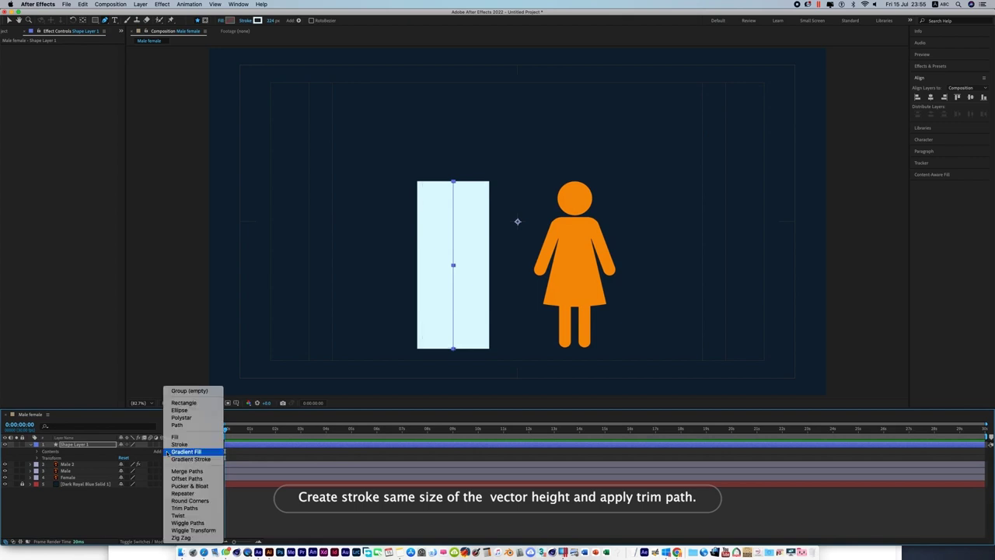
{"action": "left_click", "coordinate": [192, 509]}
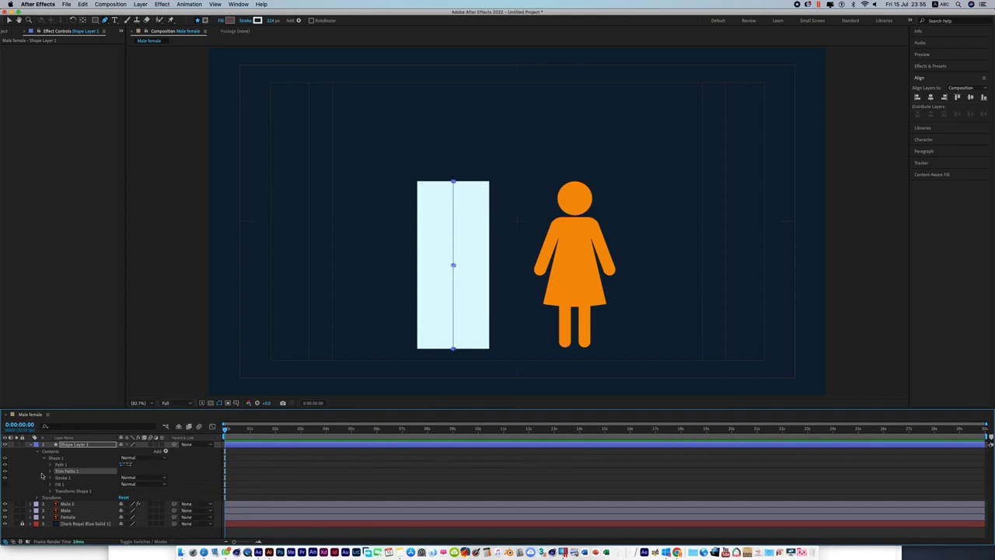
{"action": "left_click", "coordinate": [49, 471]}
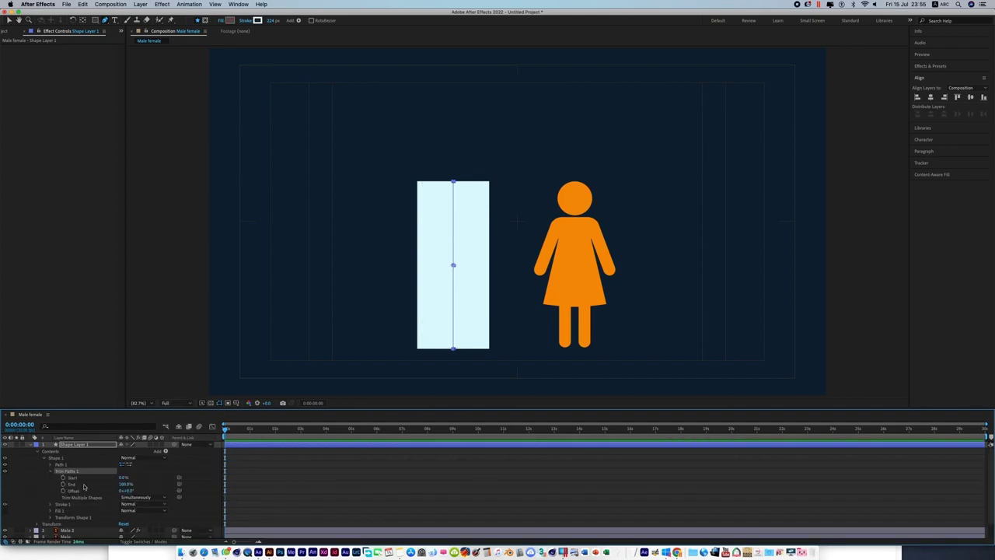
{"action": "left_click", "coordinate": [63, 485]}
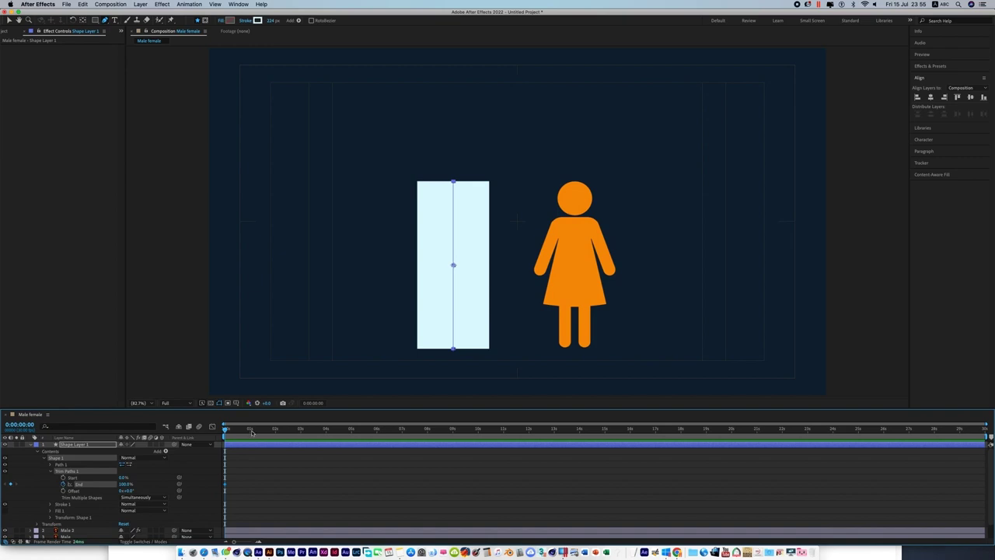
{"action": "left_click_drag", "start_coordinate": [224, 430], "coordinate": [427, 442]}
{"action": "left_click", "coordinate": [125, 483]}
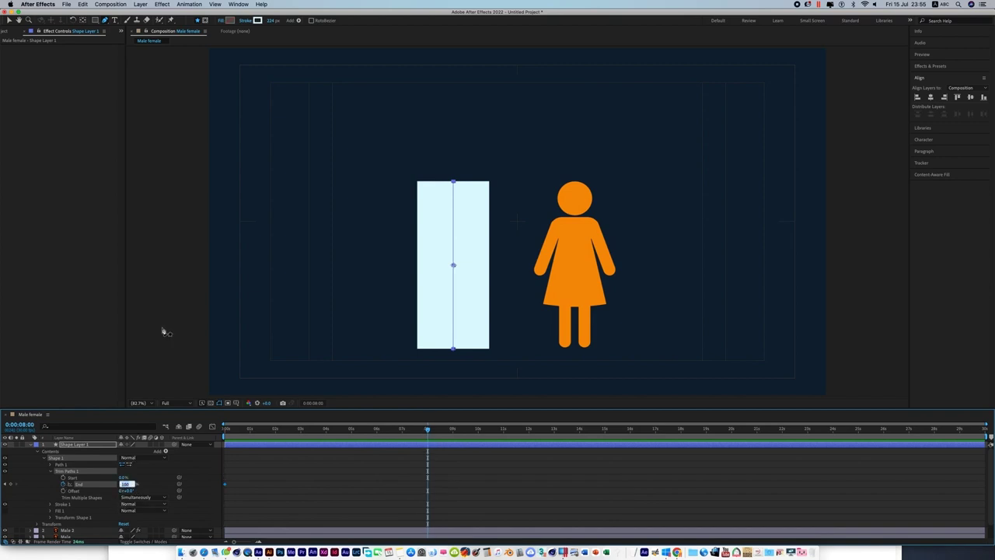
{"action": "type", "text": "0"}
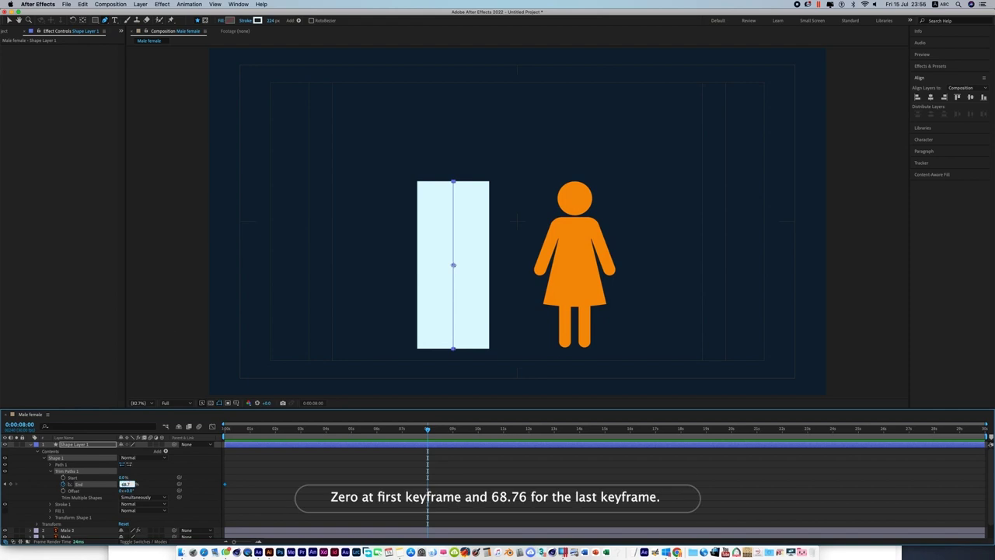
{"action": "key", "text": "Return"}
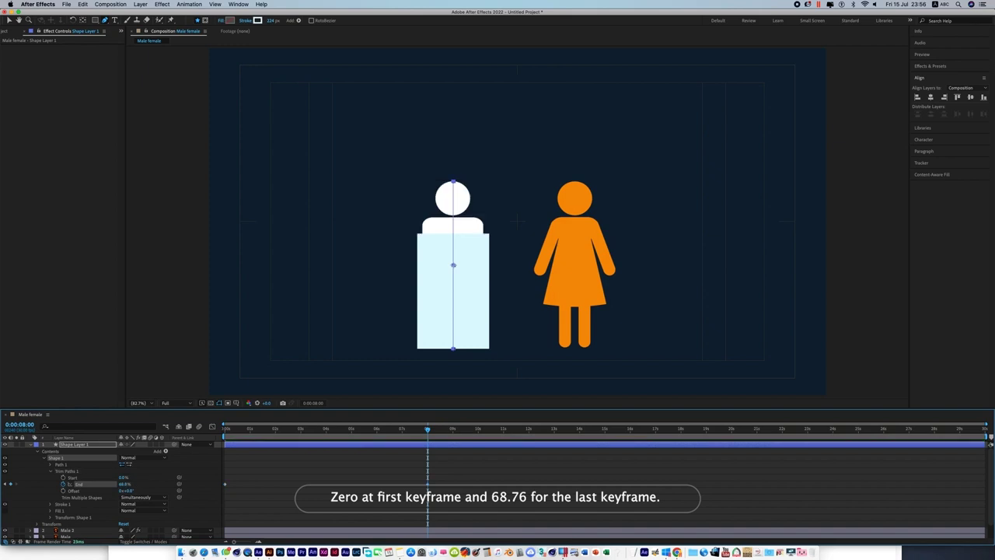
Set Male 2's track matte to Alpha Matte 'Shape Layer 1'
{"action": "left_click", "coordinate": [32, 445]}
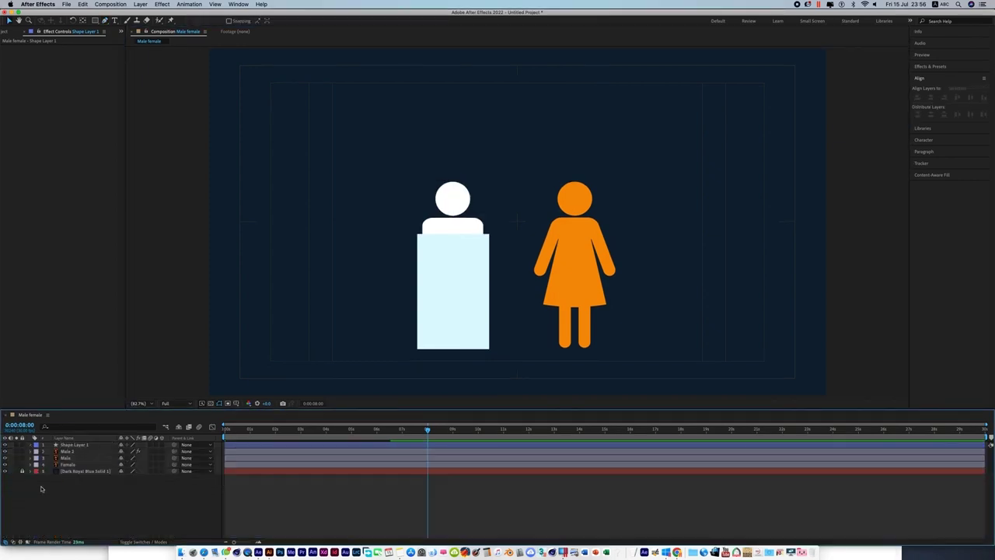
{"action": "left_click", "coordinate": [75, 452]}
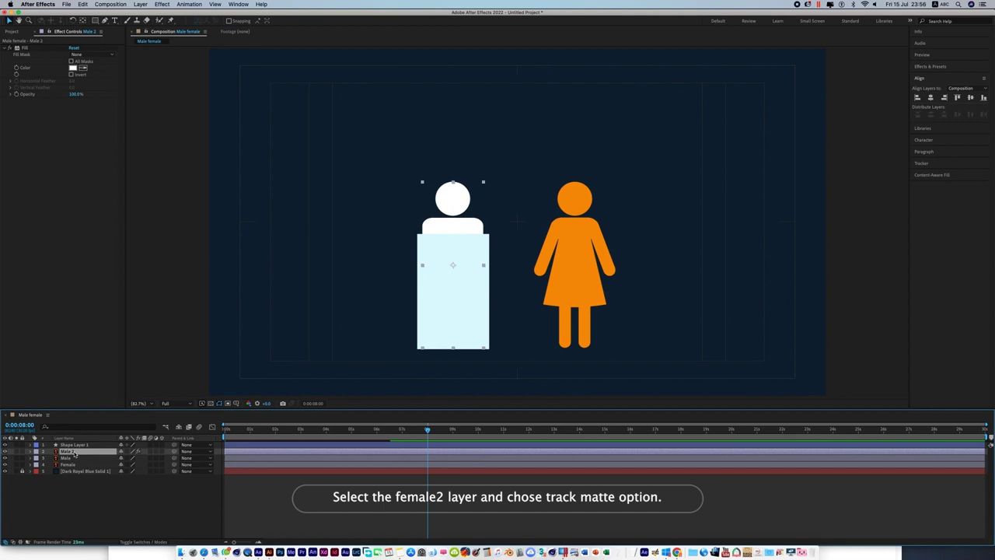
{"action": "left_click", "coordinate": [13, 542]}
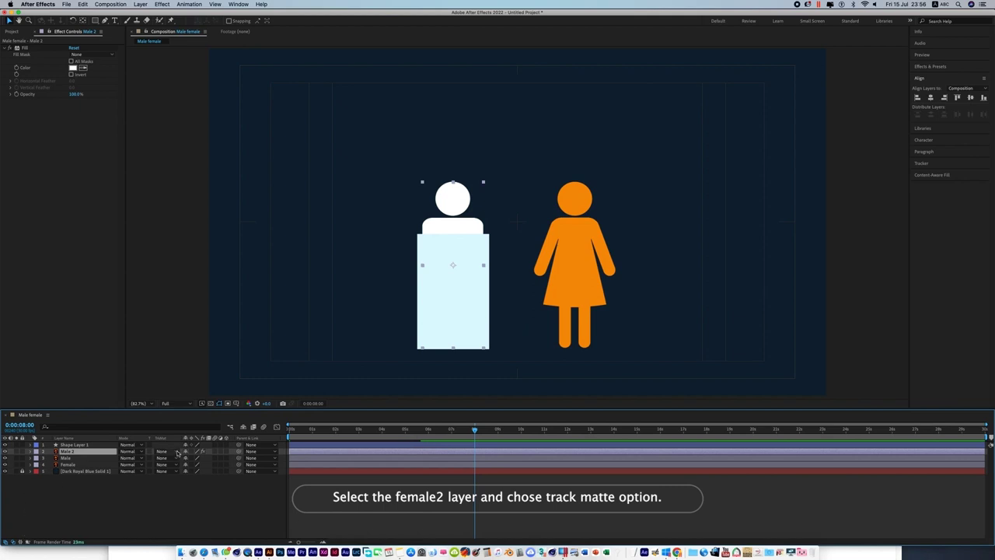
{"action": "left_click", "coordinate": [176, 452]}
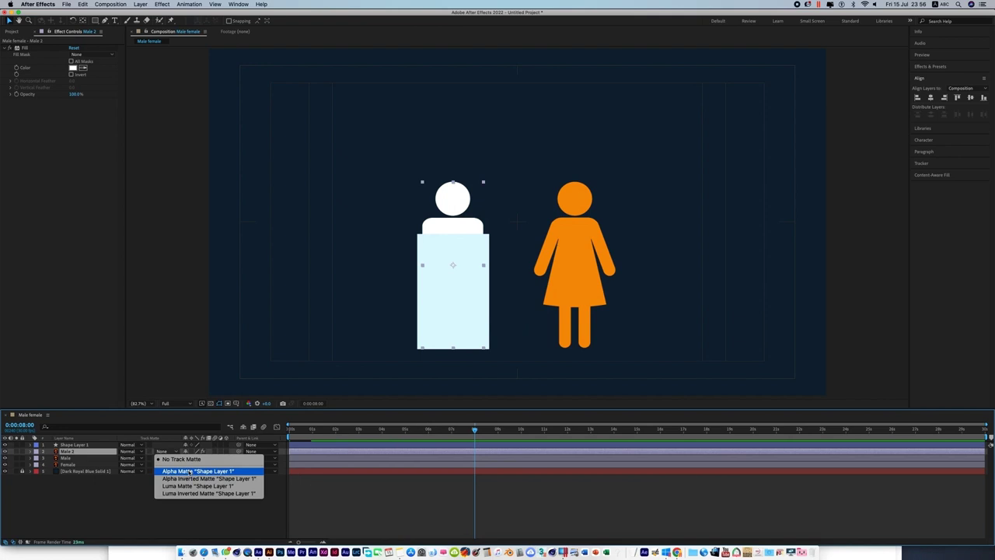
{"action": "left_click", "coordinate": [189, 471]}
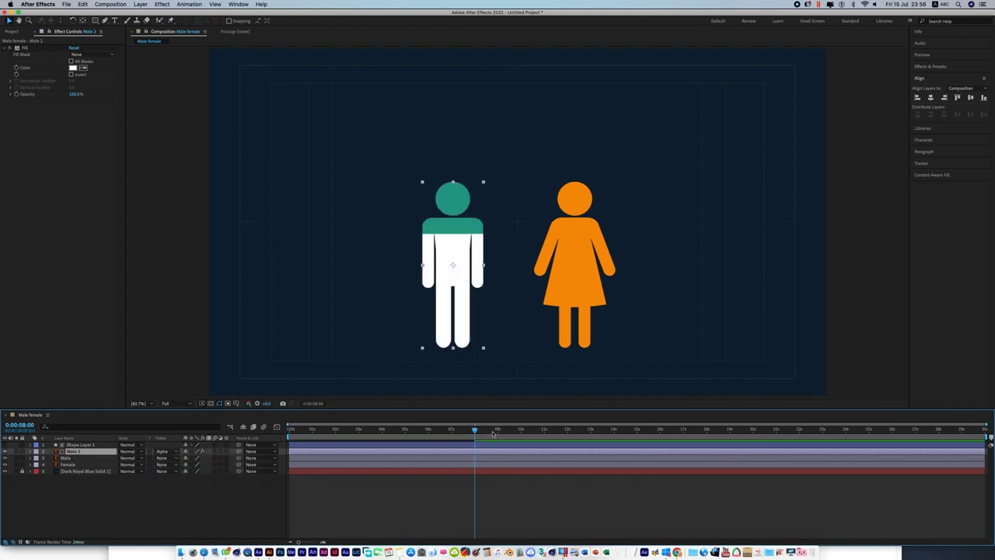
Set Shape Layer 1's first End keyframe to 0% and preview the fill animation
{"action": "left_click_drag", "start_coordinate": [475, 431], "coordinate": [289, 451]}
{"action": "left_click", "coordinate": [288, 445]}
{"action": "key", "text": "u"}
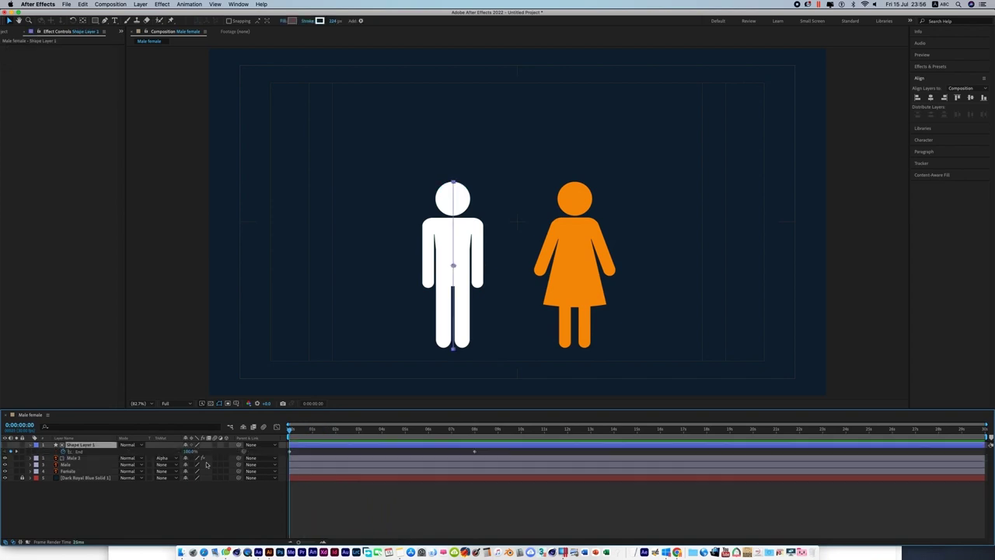
{"action": "left_click", "coordinate": [189, 451]}
{"action": "type", "text": "0"}
{"action": "key", "text": "Return"}
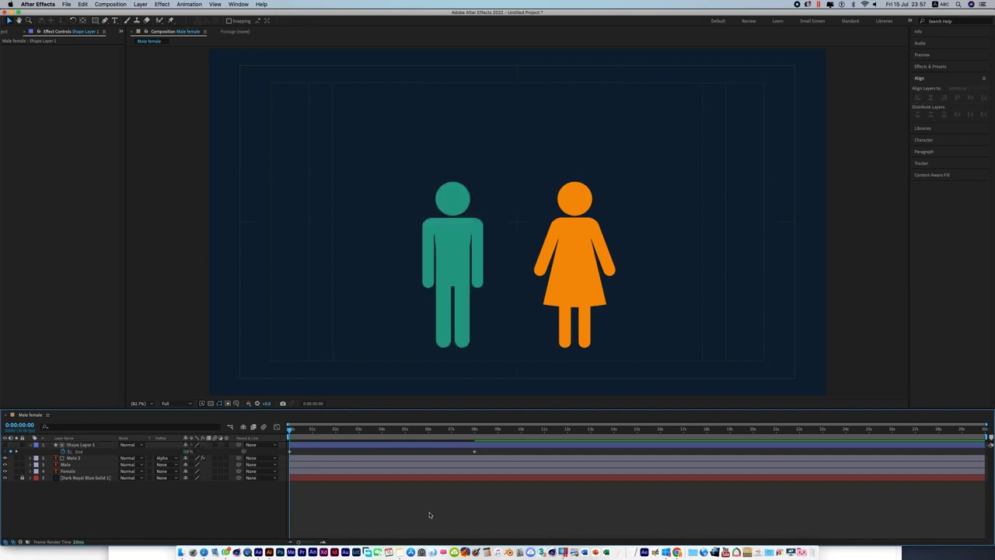
{"action": "key", "text": "space"}
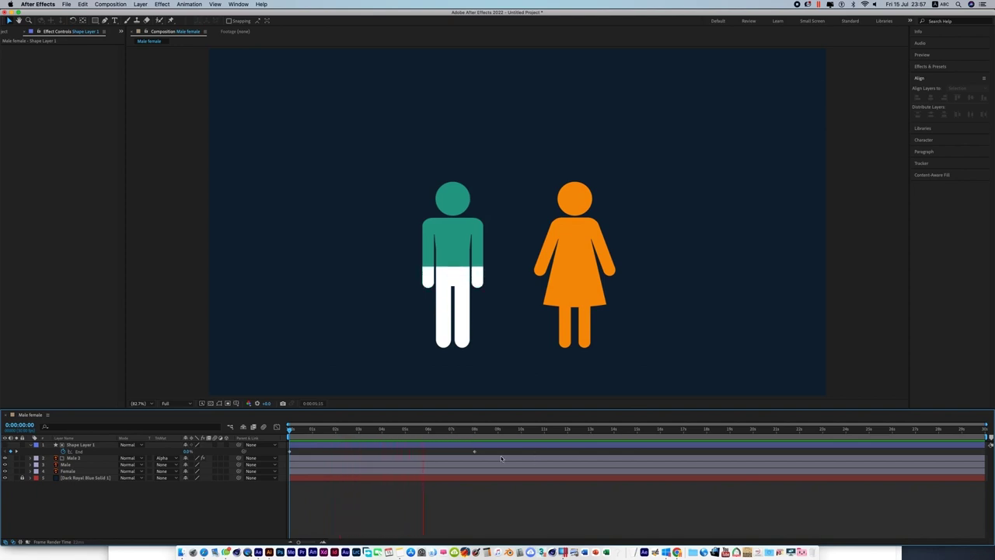
{"action": "left_click_drag", "start_coordinate": [456, 430], "coordinate": [474, 434]}
Set Male 2's Fill effect opacity to 30% and review the animation
{"action": "left_click", "coordinate": [78, 465]}
{"action": "left_click", "coordinate": [93, 459]}
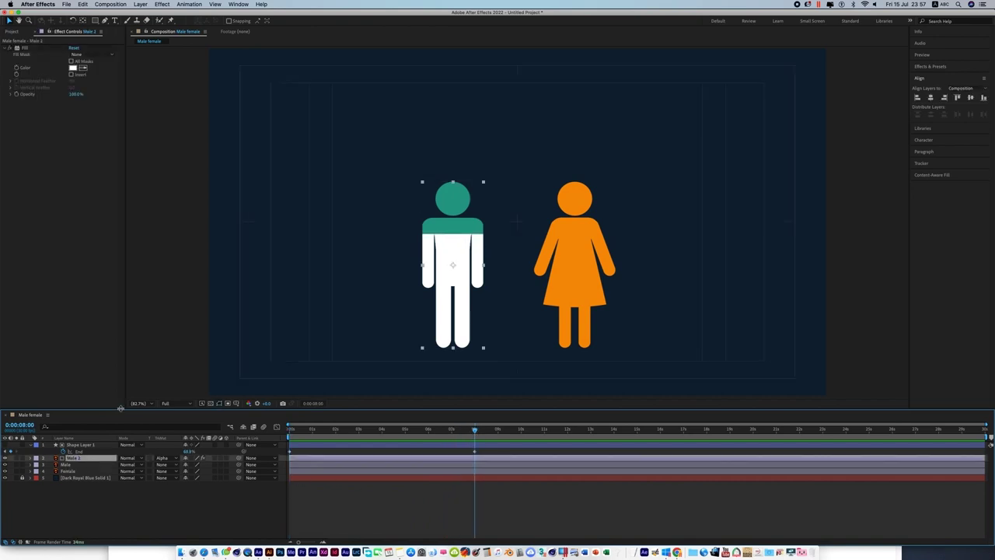
{"action": "left_click_drag", "start_coordinate": [76, 94], "coordinate": [51, 102]}
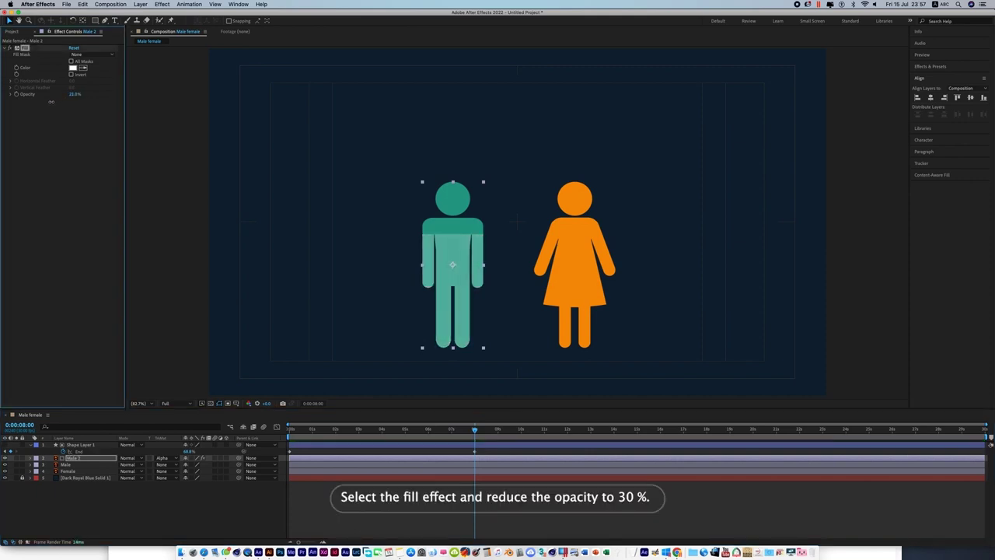
{"action": "left_click", "coordinate": [73, 94]}
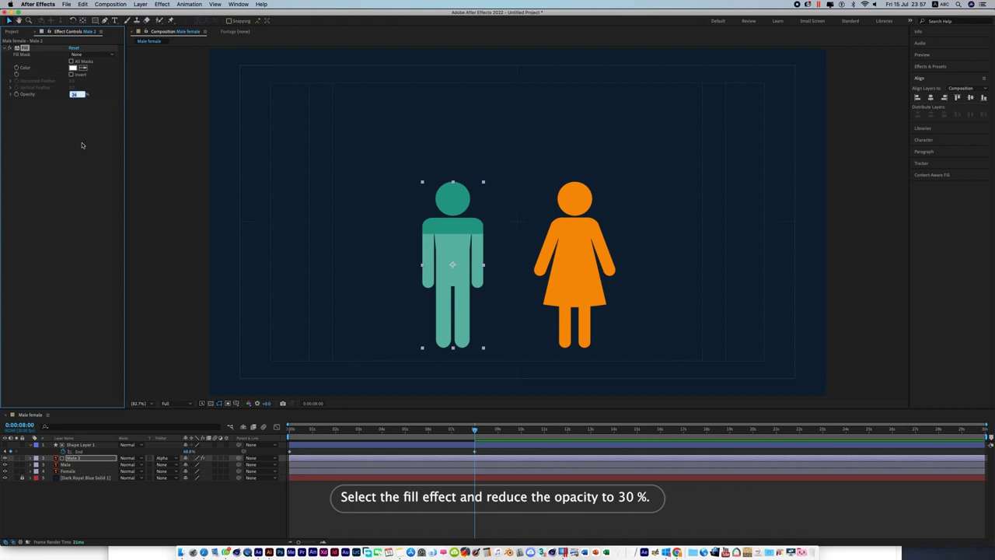
{"action": "type", "text": "30"}
{"action": "key", "text": "Return"}
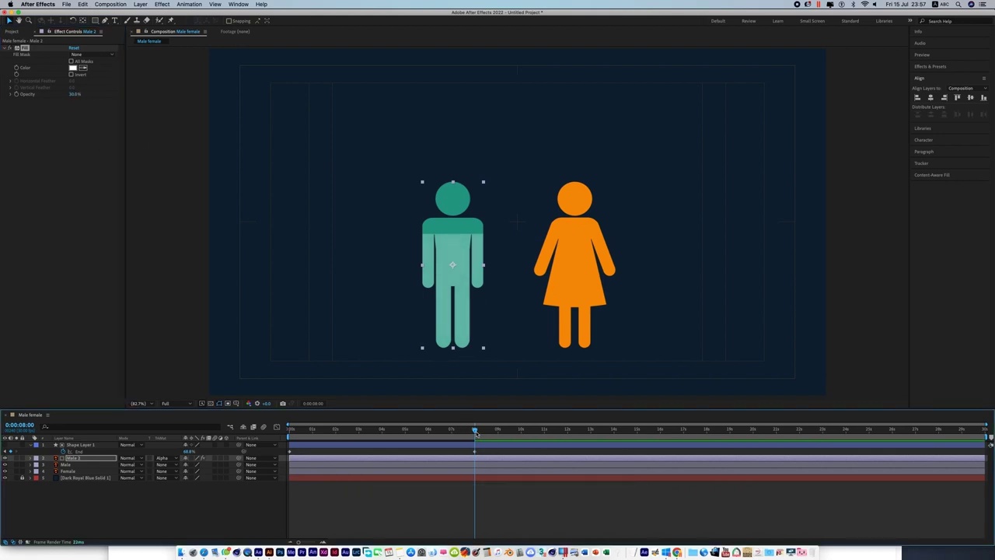
{"action": "left_click_drag", "start_coordinate": [477, 440], "coordinate": [475, 430]}
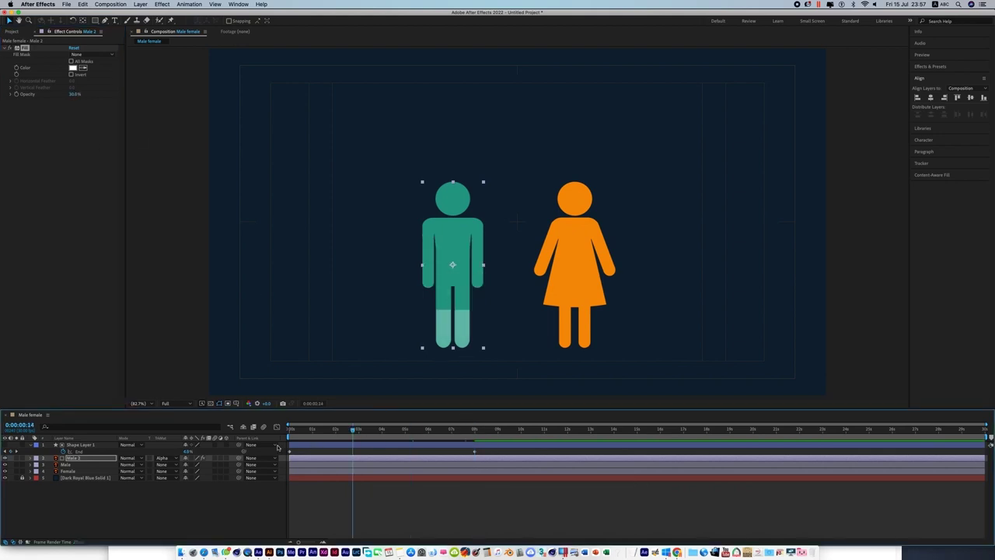
{"action": "left_click", "coordinate": [72, 465]}
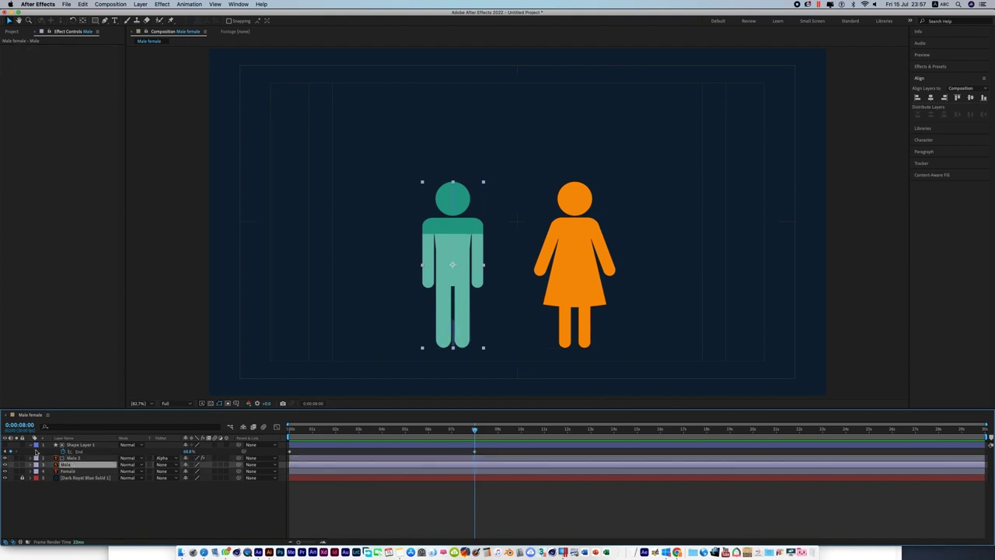
Give Shape Layer 1, Male 2 and Male a yellow label and save as Male female.aep
{"action": "left_click", "coordinate": [32, 446]}
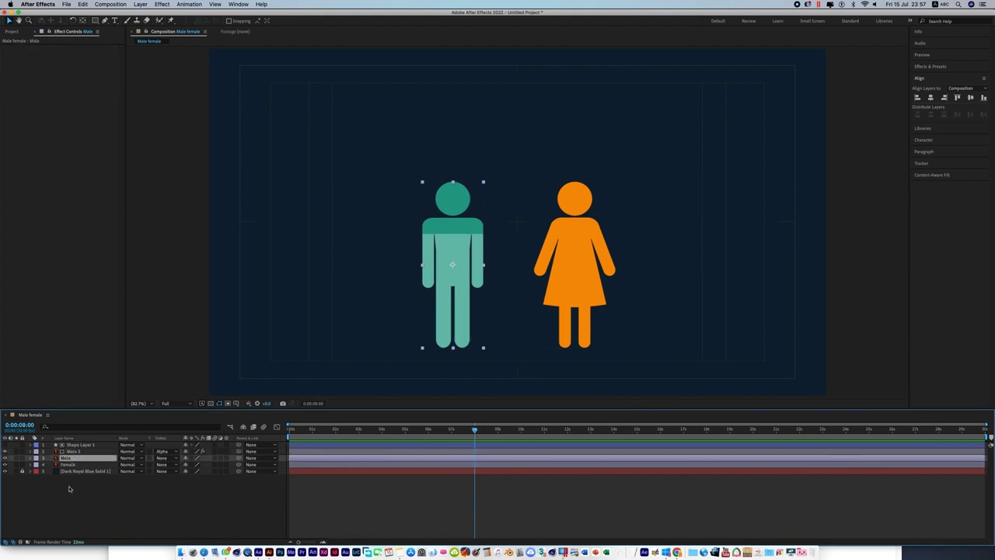
{"action": "left_click", "coordinate": [74, 445], "text": "shift"}
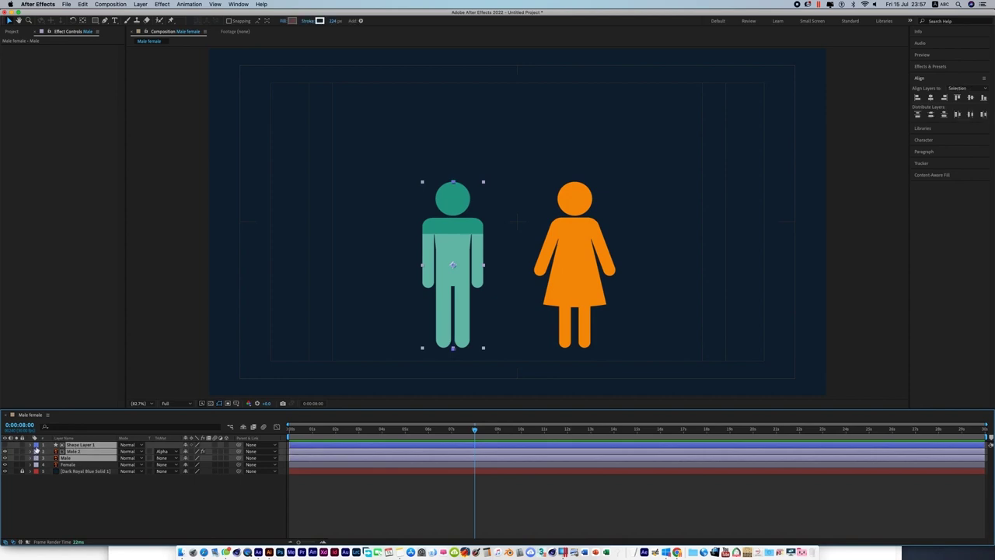
{"action": "left_click", "coordinate": [35, 450]}
{"action": "left_click", "coordinate": [47, 440]}
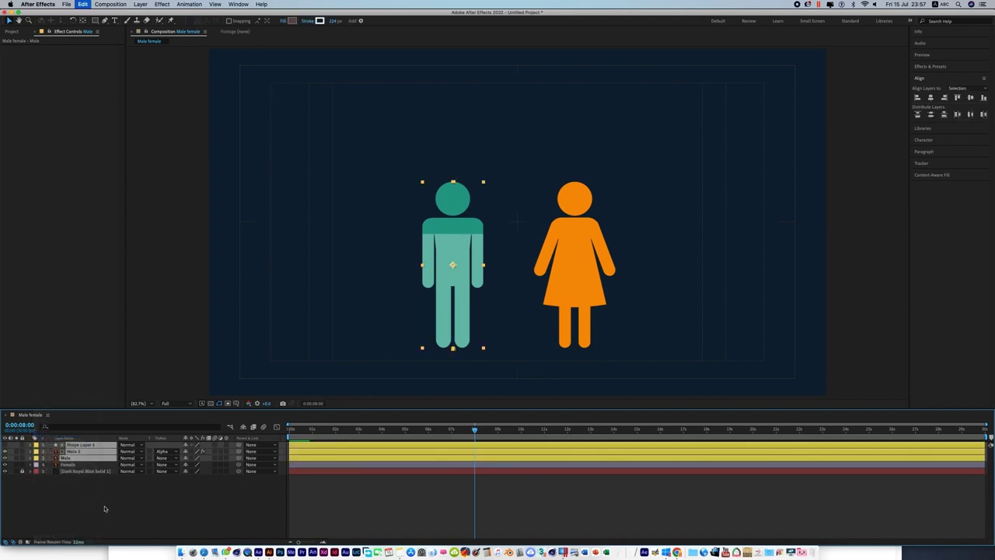
{"action": "left_click", "coordinate": [102, 508]}
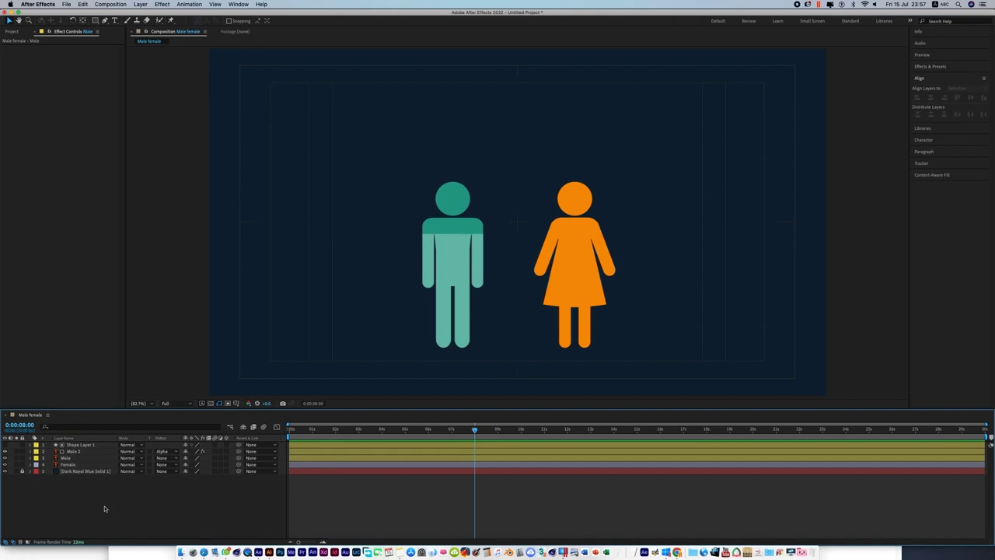
{"action": "key", "text": "ctrl+s"}
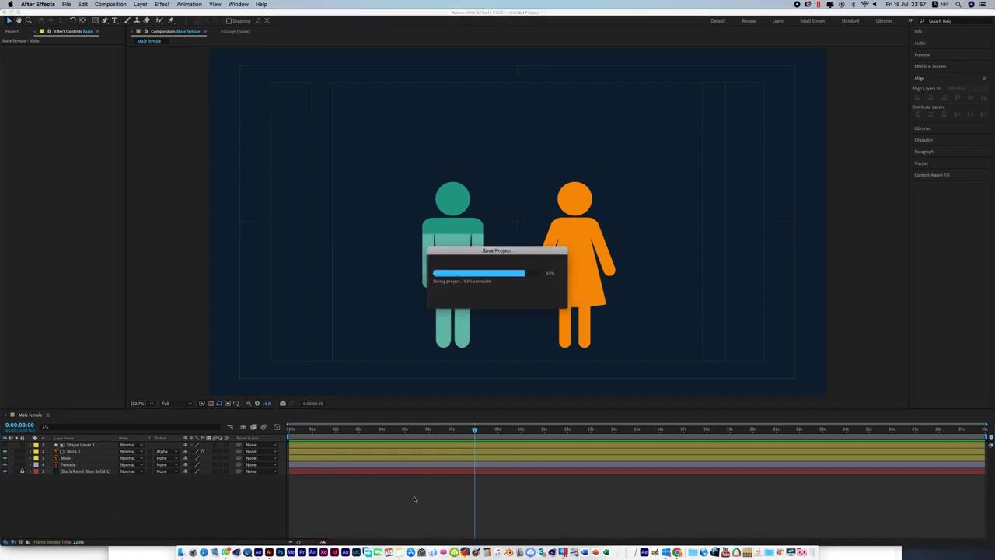
{"action": "left_click", "coordinate": [68, 464]}
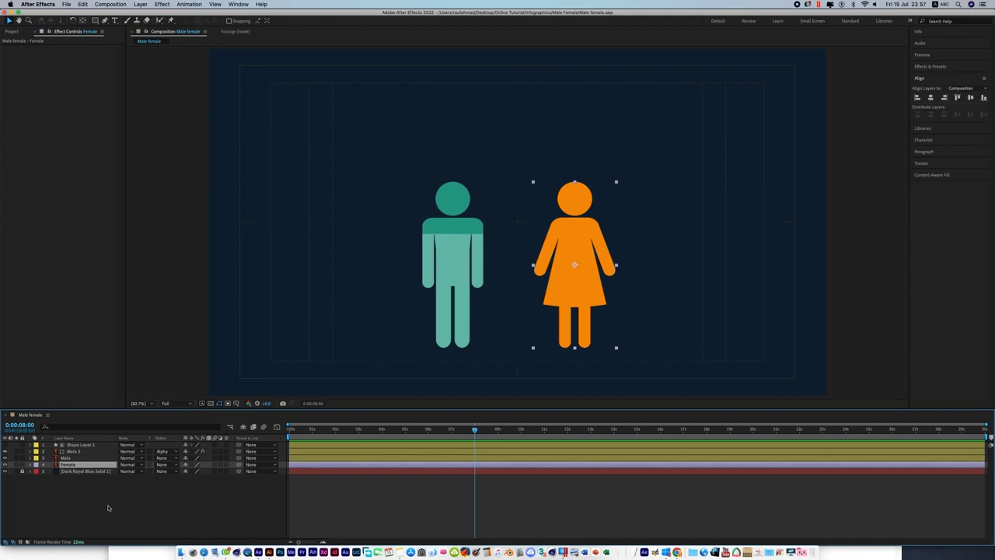
Duplicate the Female layer and apply a Fill effect to the Female 2 copy
{"action": "left_click", "coordinate": [83, 4]}
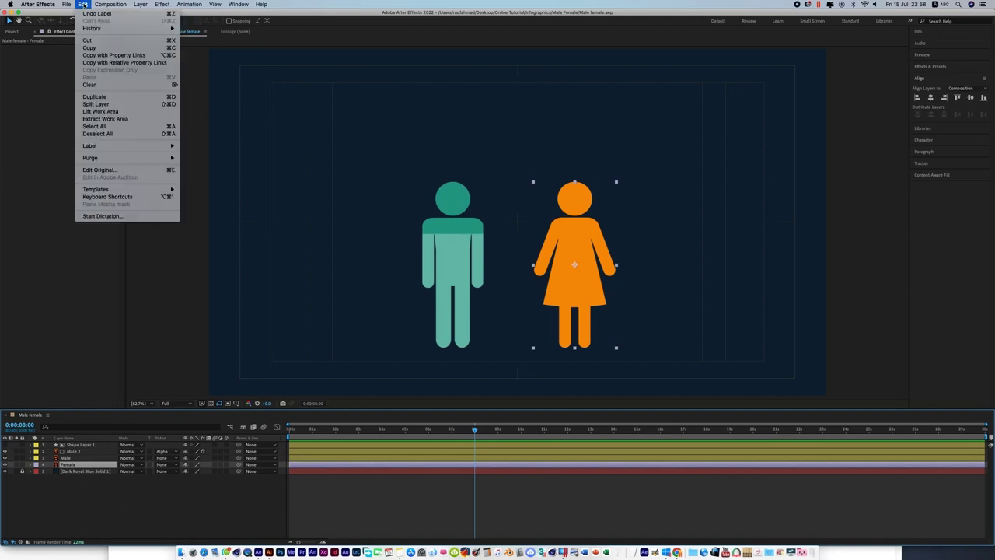
{"action": "left_click", "coordinate": [109, 96]}
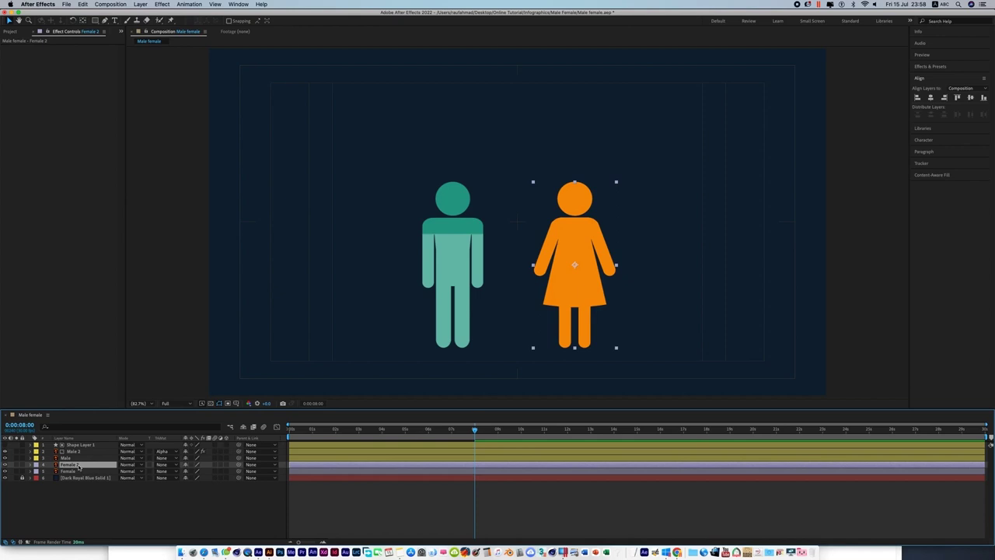
{"action": "right_click", "coordinate": [78, 467]}
{"action": "mouse_move", "coordinate": [98, 435]}
{"action": "mouse_move", "coordinate": [204, 436]}
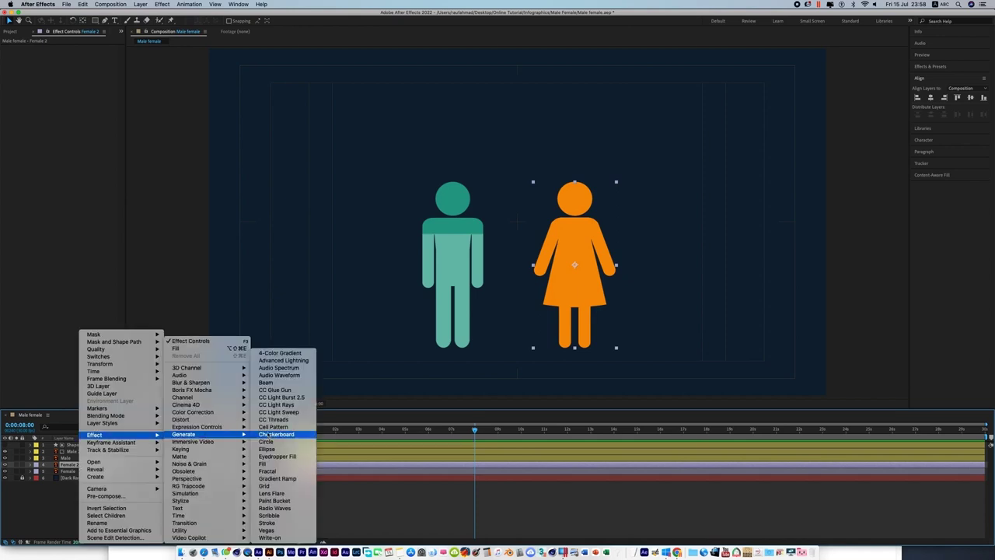
{"action": "left_click", "coordinate": [272, 464]}
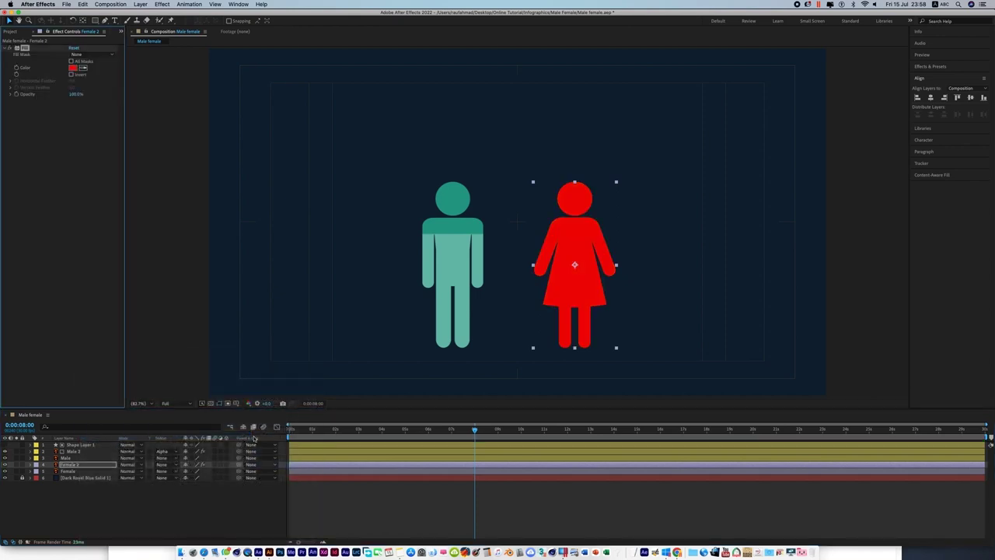
Change the Female 2 Fill colour to white
{"action": "left_click", "coordinate": [74, 69]}
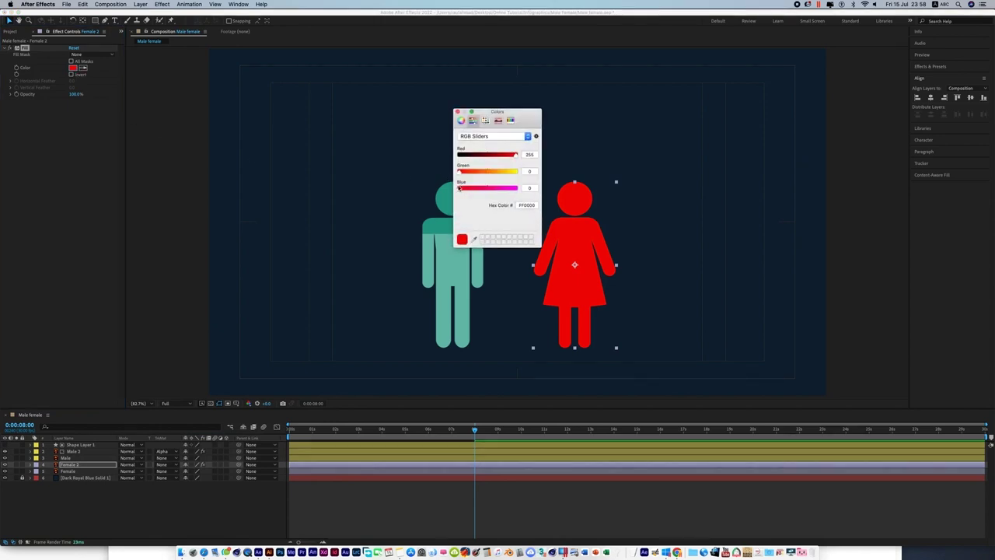
{"action": "left_click_drag", "start_coordinate": [482, 188], "coordinate": [518, 188]}
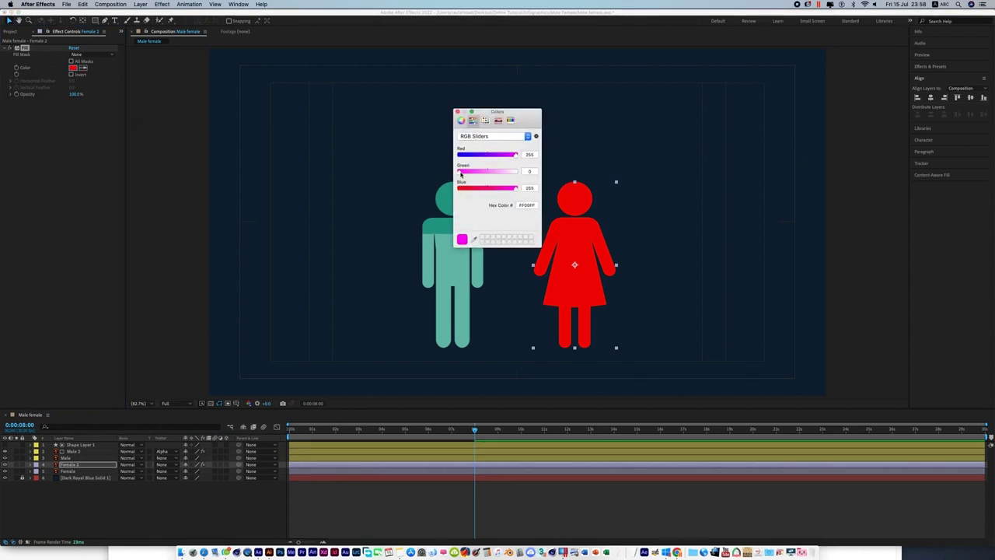
{"action": "left_click_drag", "start_coordinate": [461, 172], "coordinate": [549, 172]}
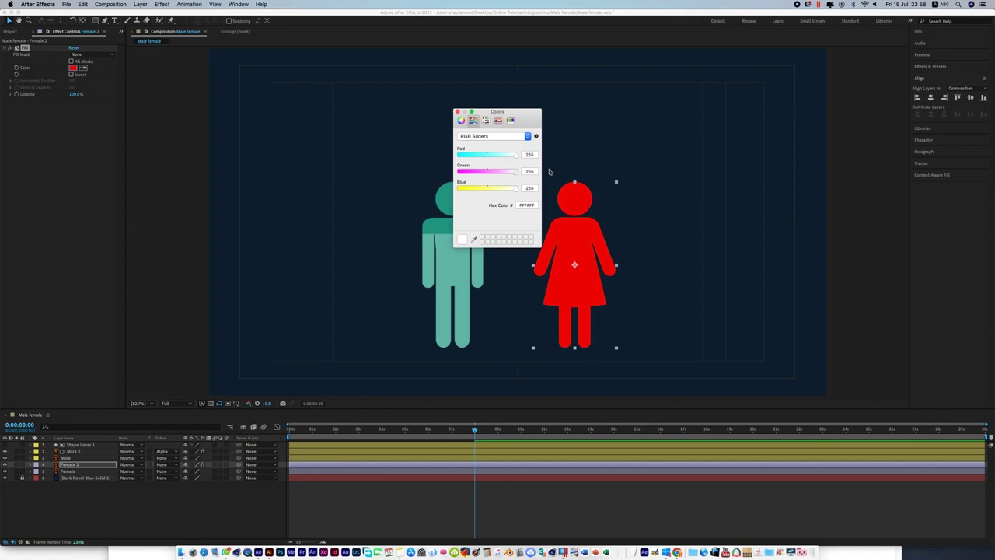
{"action": "left_click", "coordinate": [458, 112]}
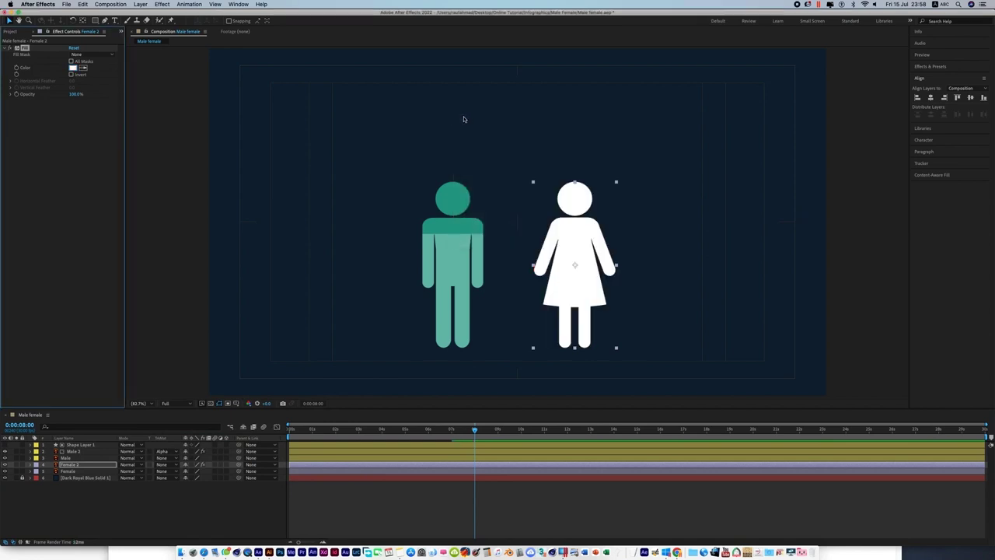
{"action": "left_click", "coordinate": [564, 497]}
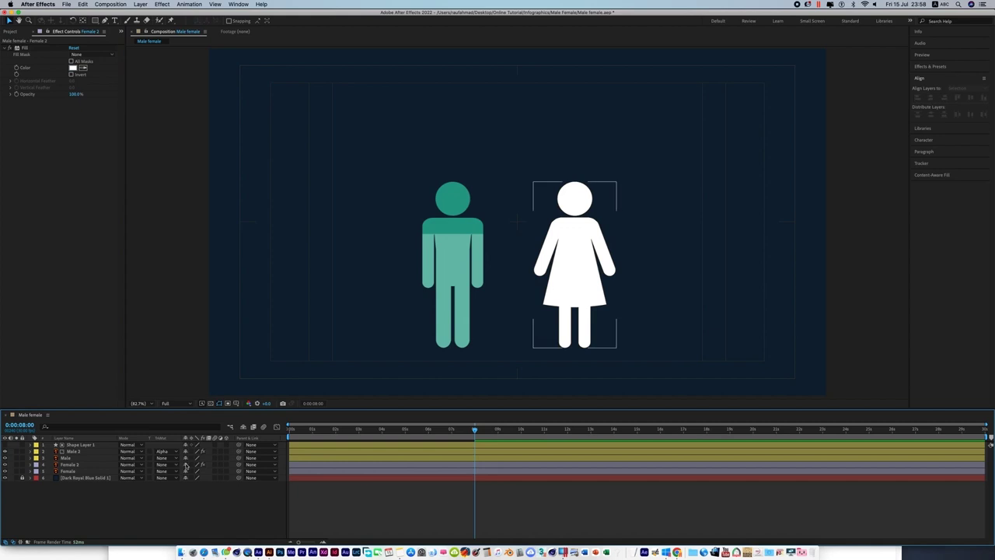
{"action": "left_click", "coordinate": [87, 465]}
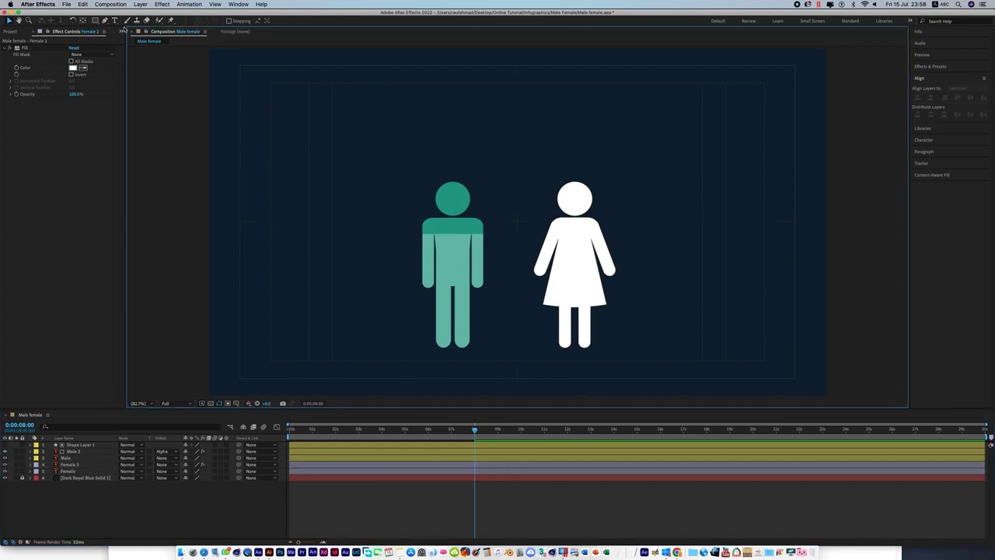
{"action": "left_click", "coordinate": [105, 21]}
Draw a vertical pen line over the female figure with a 277 px stroke
{"action": "key", "text": "v"}
{"action": "left_click", "coordinate": [229, 349]}
{"action": "left_click", "coordinate": [105, 21]}
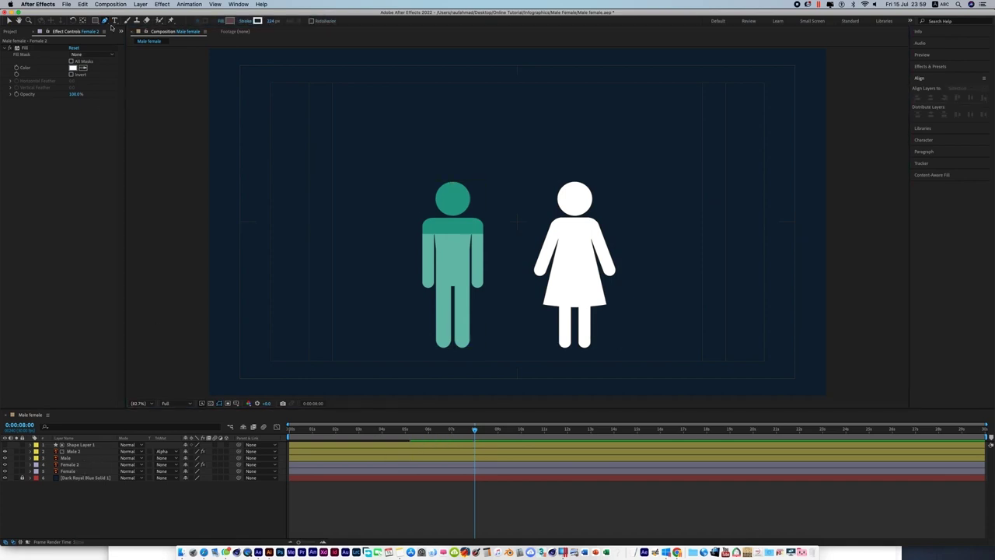
{"action": "left_click", "coordinate": [574, 349]}
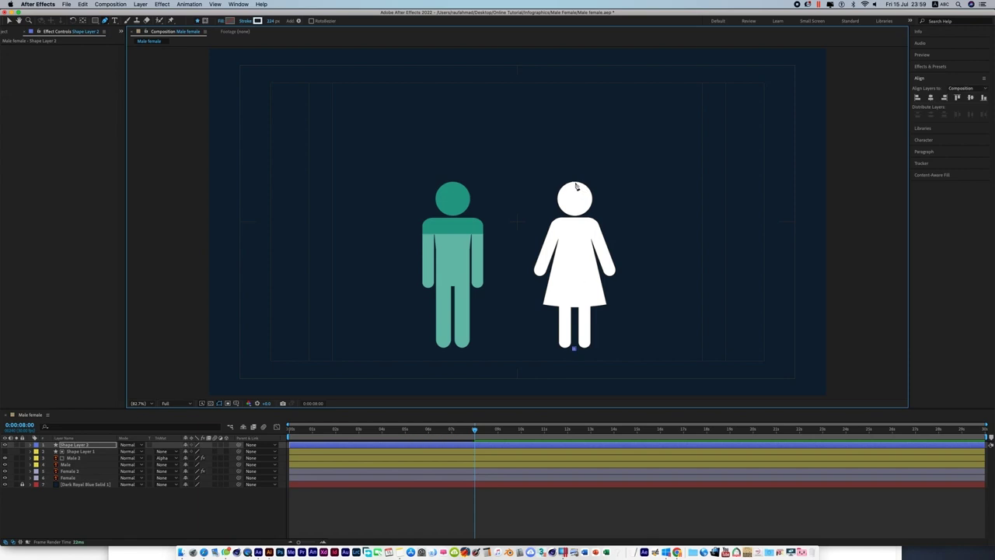
{"action": "left_click", "coordinate": [575, 184]}
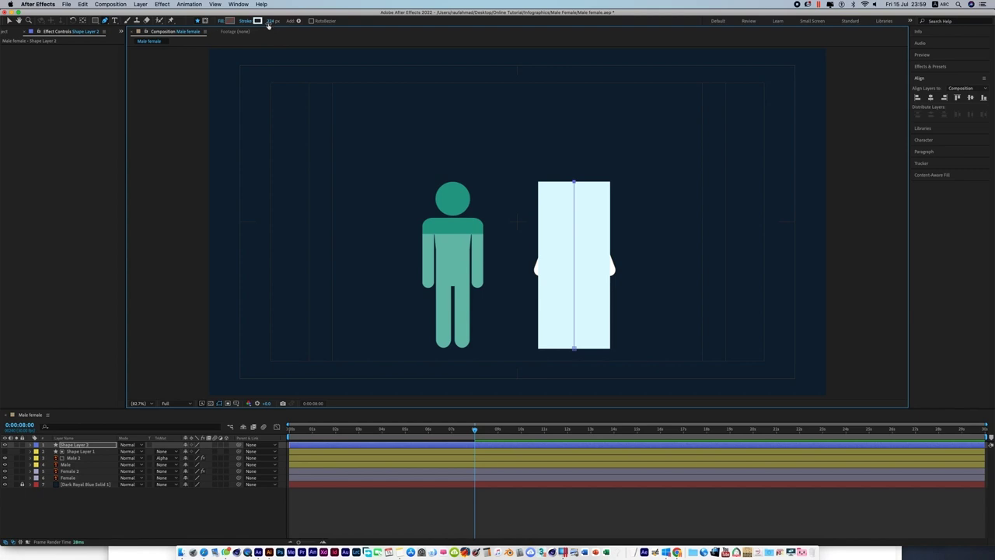
{"action": "left_click_drag", "start_coordinate": [271, 21], "coordinate": [288, 17]}
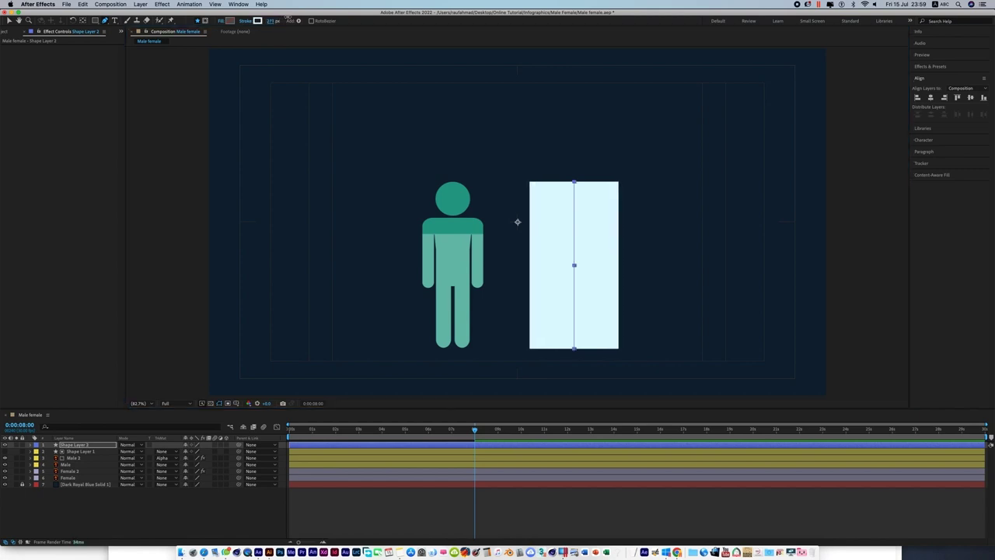
{"action": "left_click_drag", "start_coordinate": [288, 17], "coordinate": [290, 16]}
Move Shape Layer 2 in the layer stack to sit just above Female 3
{"action": "left_click", "coordinate": [9, 20]}
{"action": "left_click", "coordinate": [85, 445]}
{"action": "left_click_drag", "start_coordinate": [85, 445], "coordinate": [96, 465]}
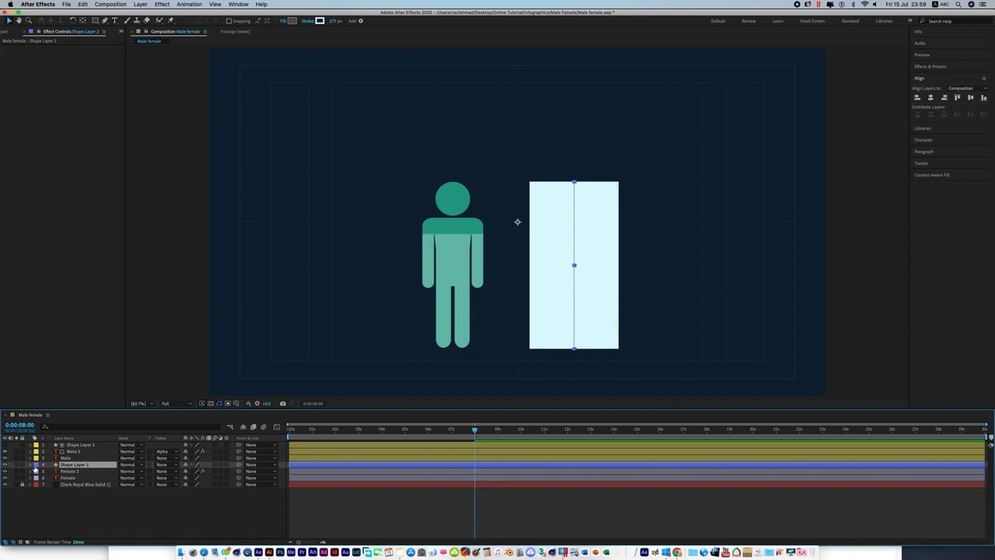
{"action": "left_click", "coordinate": [31, 465]}
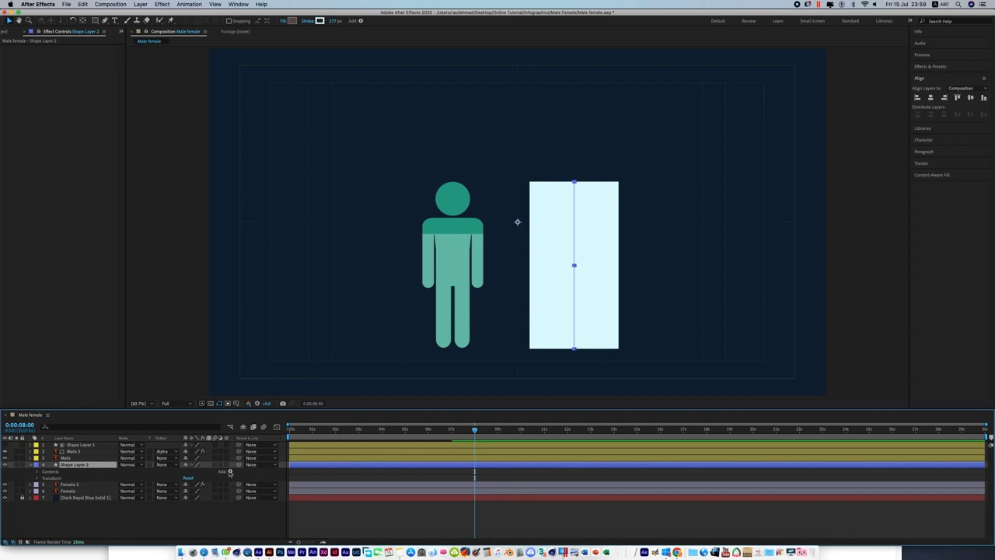
Add Trim Paths to Shape Layer 2 and keyframe End at 0% at the start
{"action": "left_click", "coordinate": [230, 472]}
{"action": "left_click", "coordinate": [249, 507]}
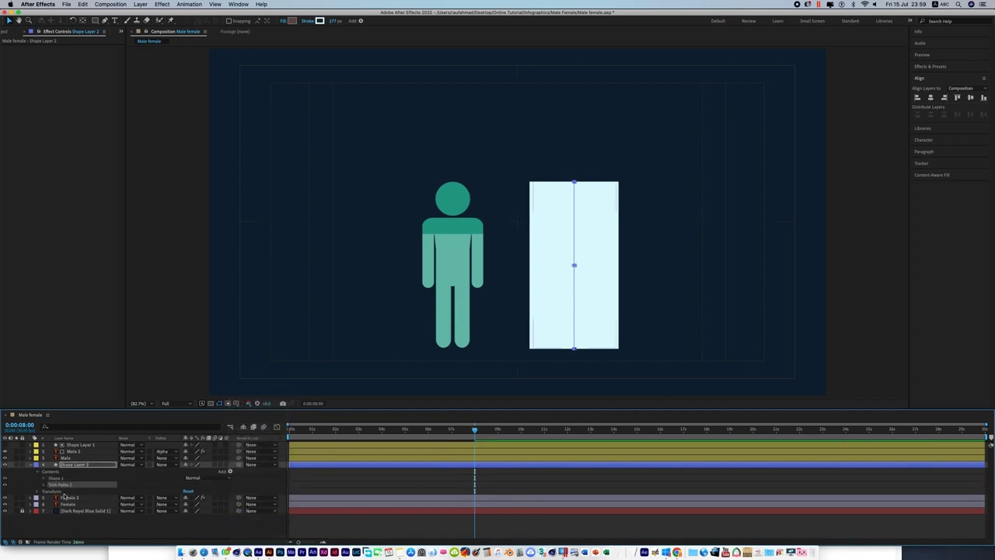
{"action": "left_click", "coordinate": [44, 486]}
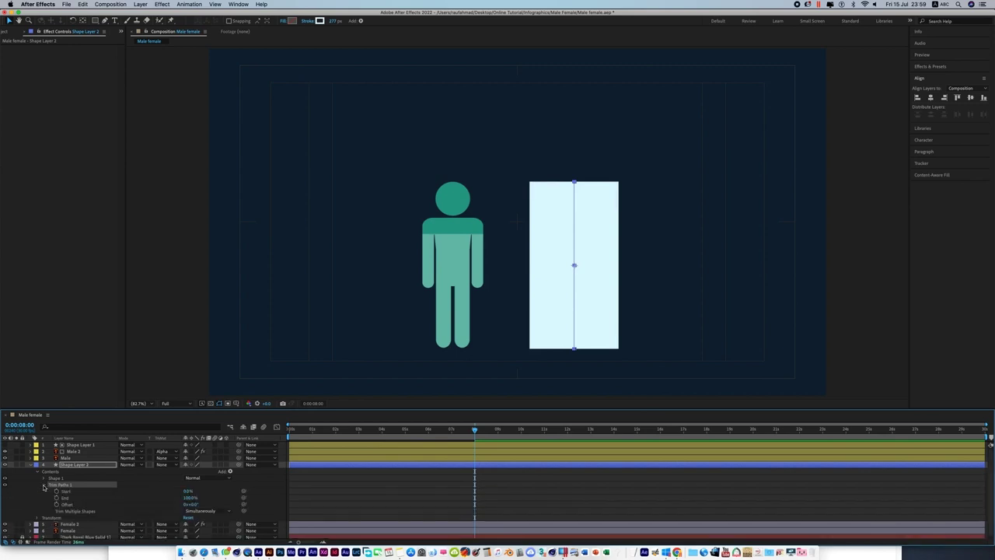
{"action": "key", "text": "Home"}
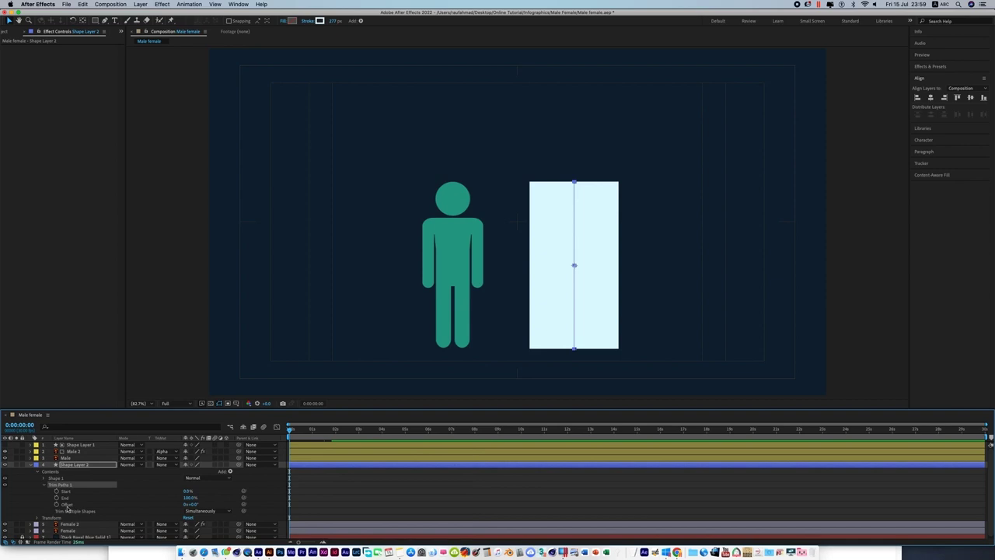
{"action": "left_click", "coordinate": [57, 498]}
{"action": "left_click", "coordinate": [190, 497]}
{"action": "type", "text": "0"}
{"action": "key", "text": "Return"}
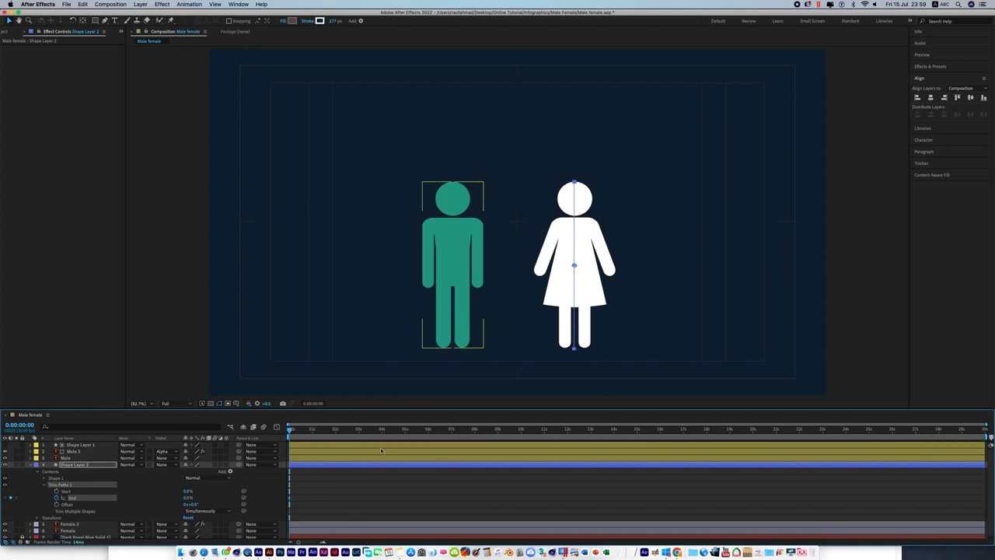
Set the Trim Paths End keyframe to 31.4% at 8 seconds
{"action": "left_click_drag", "start_coordinate": [289, 430], "coordinate": [475, 457]}
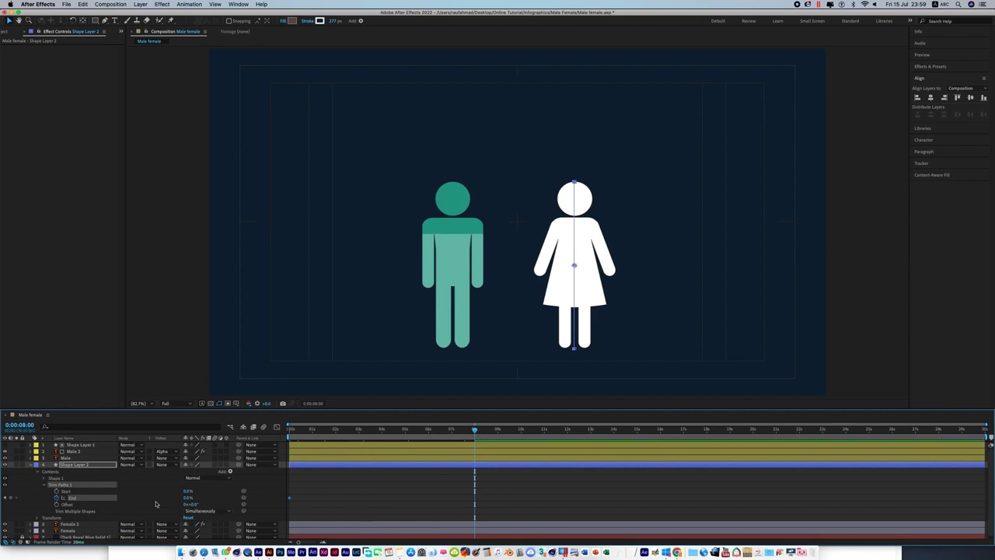
{"action": "left_click", "coordinate": [188, 498]}
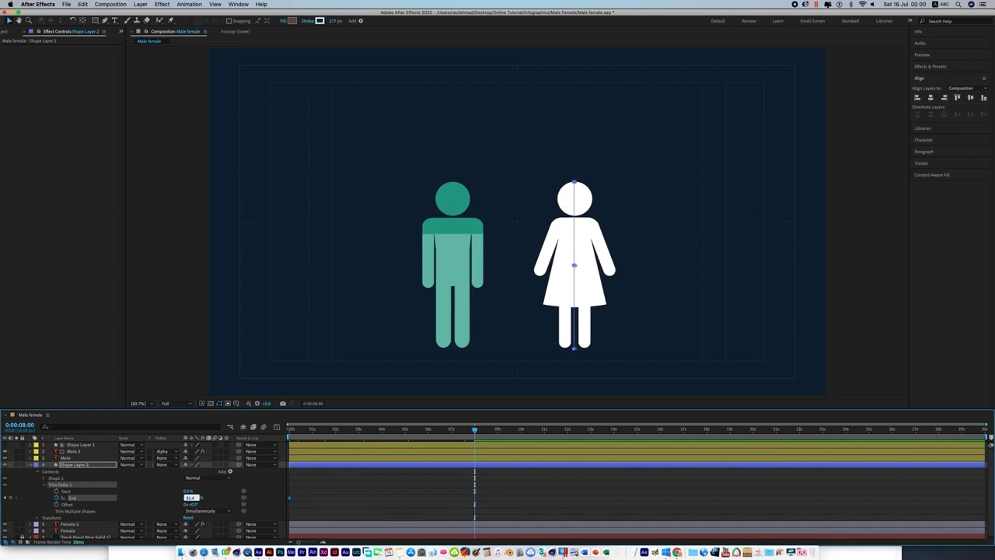
{"action": "key", "text": "Return"}
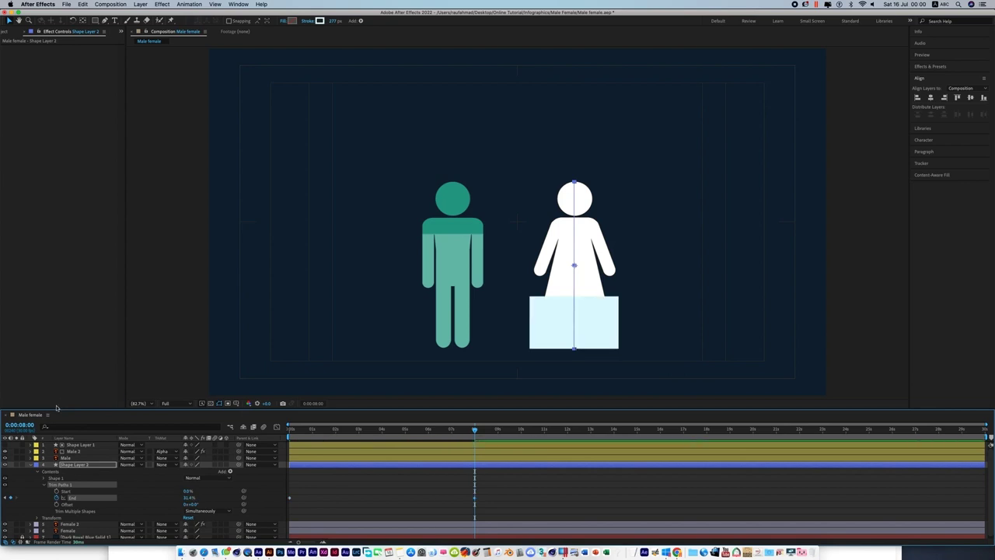
{"action": "left_click", "coordinate": [32, 465]}
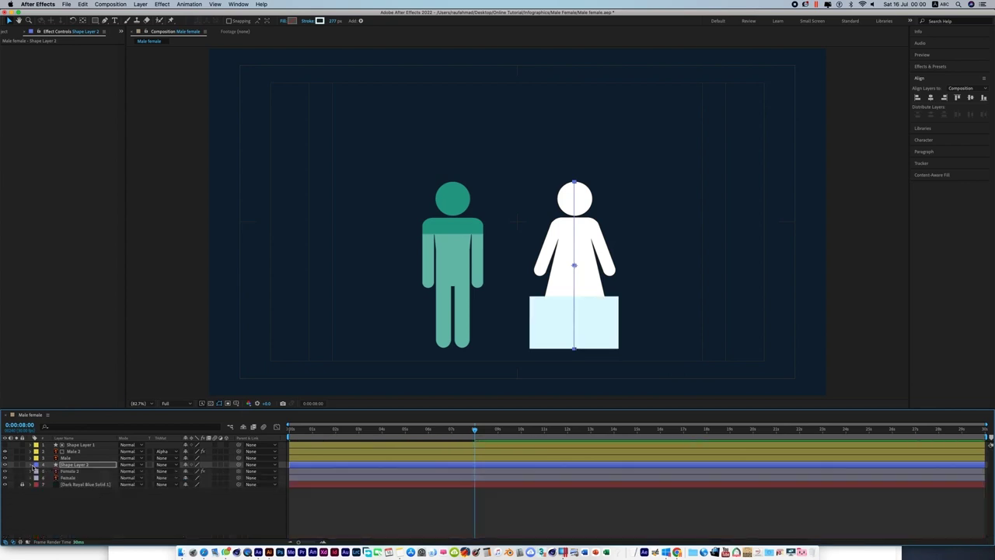
{"action": "left_click", "coordinate": [76, 472]}
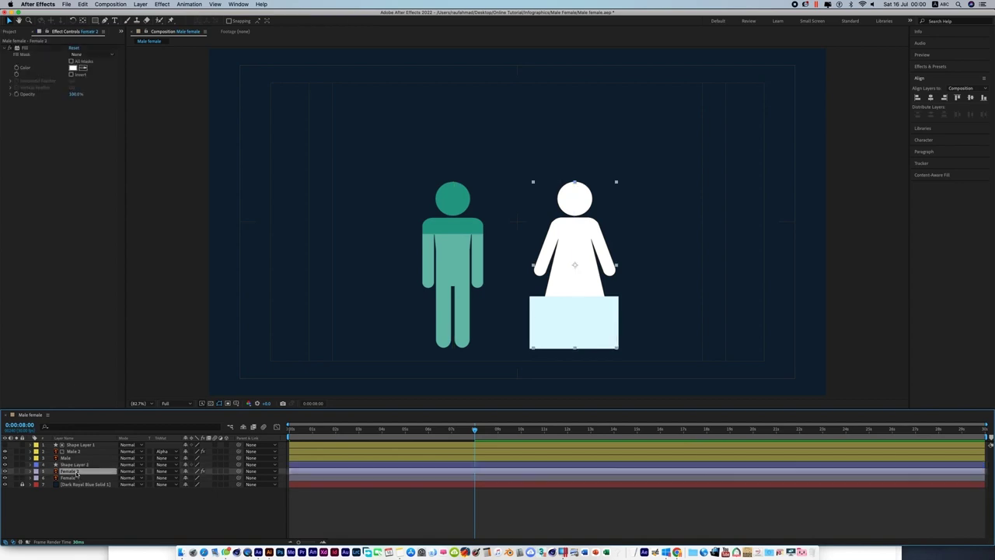
Alpha-matte Female 2 to Shape Layer 2 and set her fill opacity to 30%
{"action": "left_click", "coordinate": [166, 472]}
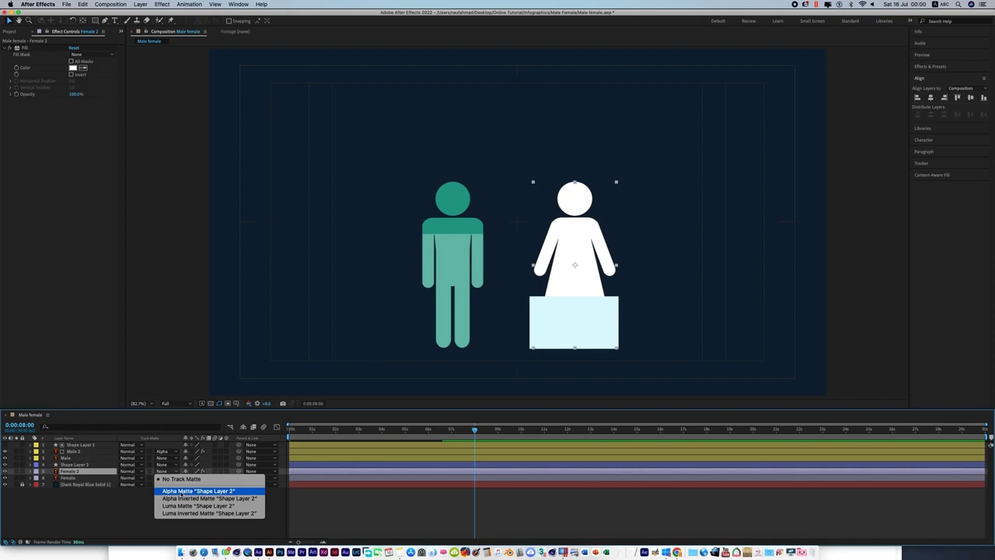
{"action": "left_click", "coordinate": [180, 492]}
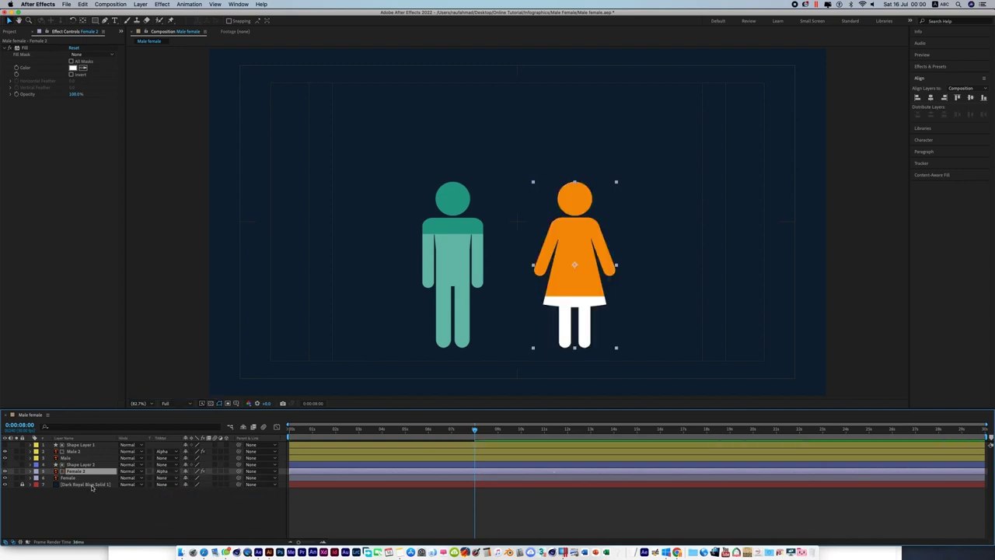
{"action": "left_click", "coordinate": [76, 94]}
{"action": "type", "text": "20"}
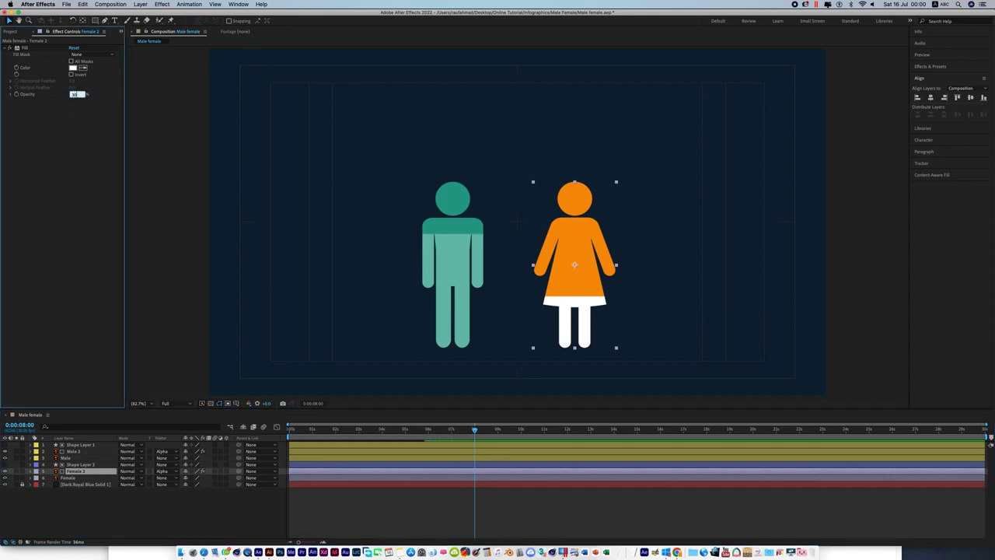
{"action": "key", "text": "Return"}
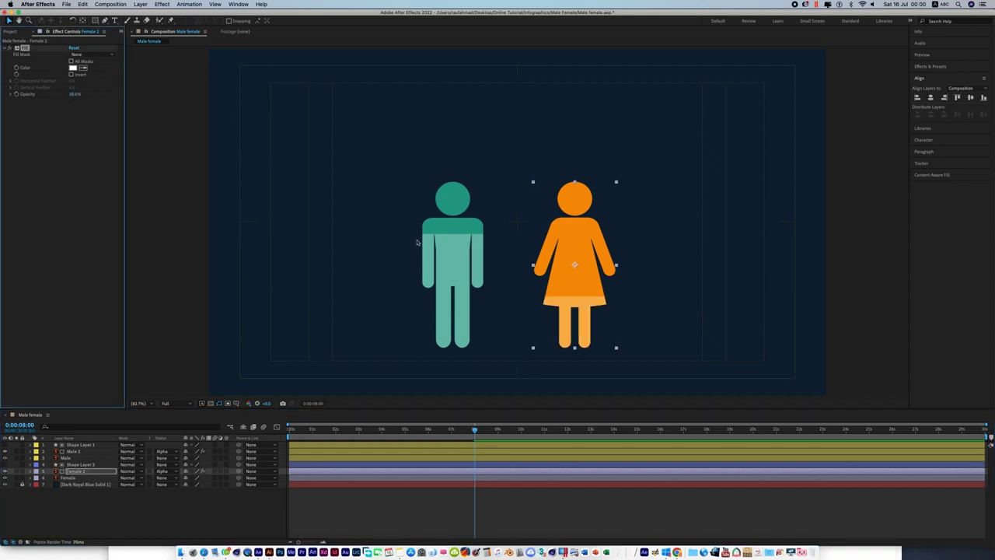
Preview the animation and save the project at the 8-second mark
{"action": "left_click_drag", "start_coordinate": [475, 430], "coordinate": [259, 462]}
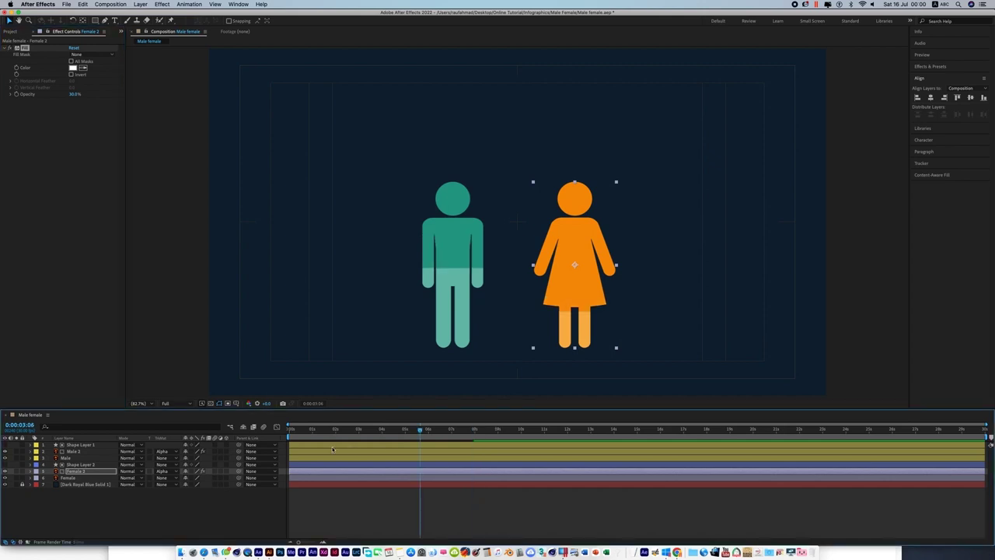
{"action": "left_click", "coordinate": [439, 511]}
{"action": "key", "text": "space"}
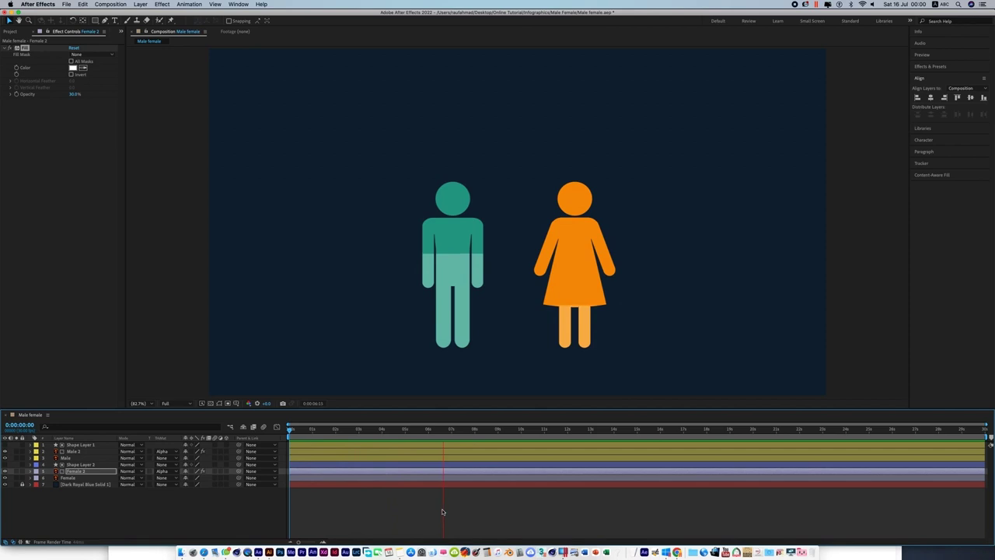
{"action": "key", "text": "space"}
{"action": "left_click", "coordinate": [475, 433]}
{"action": "left_click_drag", "start_coordinate": [476, 432], "coordinate": [289, 433]}
{"action": "key", "text": "super+s"}
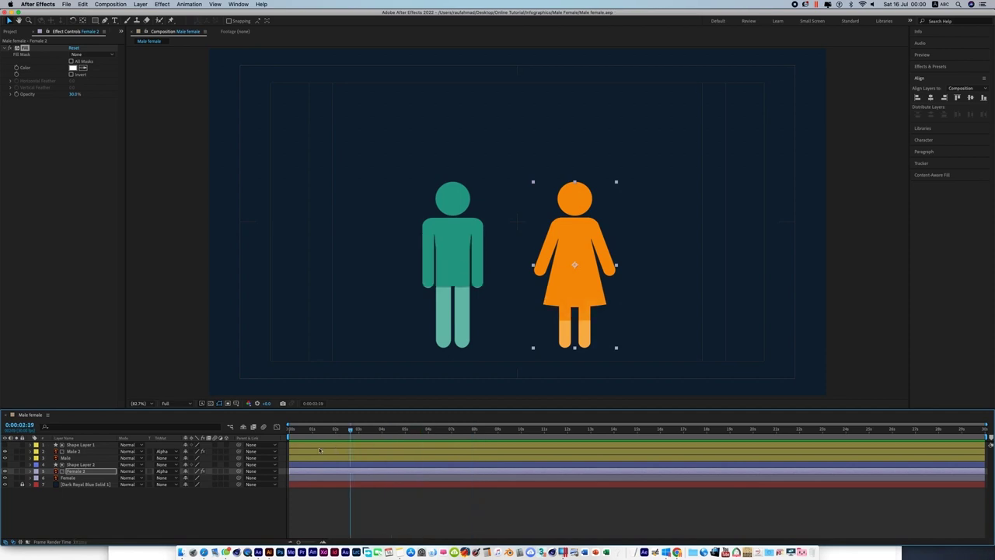
{"action": "left_click", "coordinate": [404, 510]}
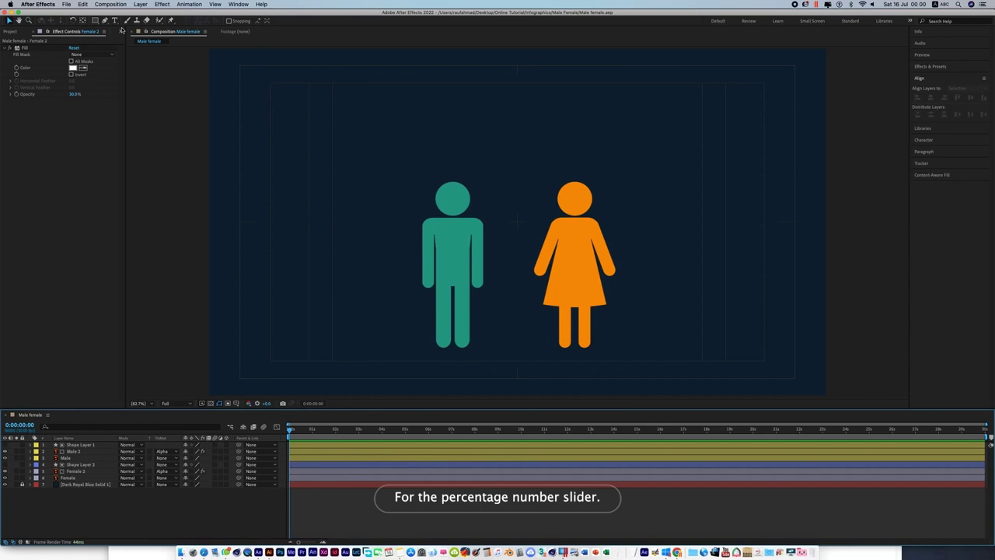
Create an empty text layer in the composition and rename it 'Percentage'
{"action": "left_click", "coordinate": [115, 20]}
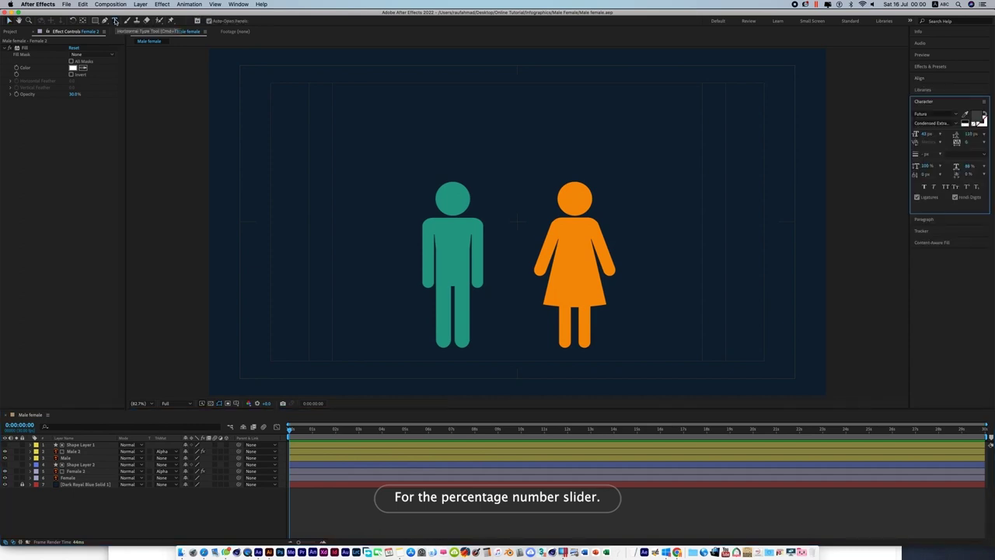
{"action": "left_click", "coordinate": [313, 258]}
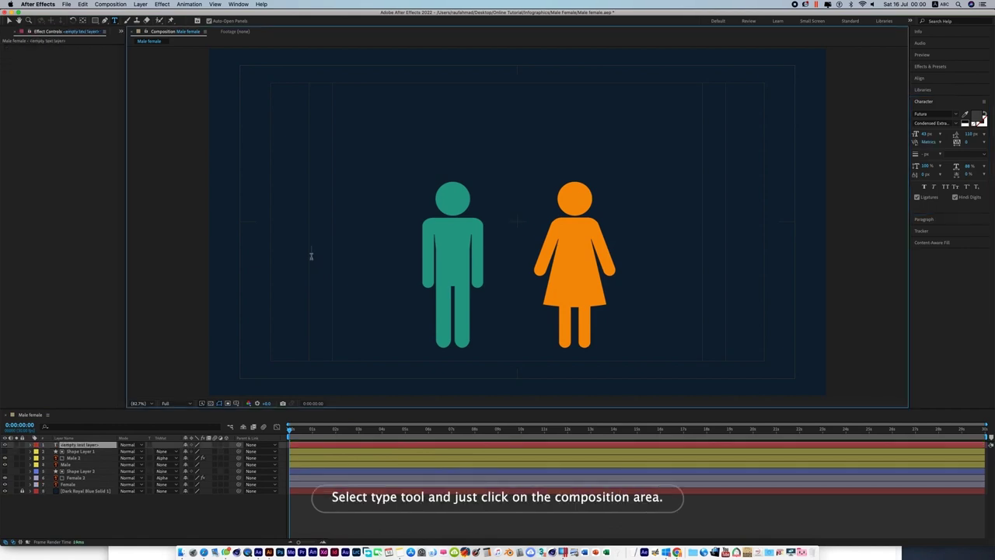
{"action": "right_click", "coordinate": [99, 448]}
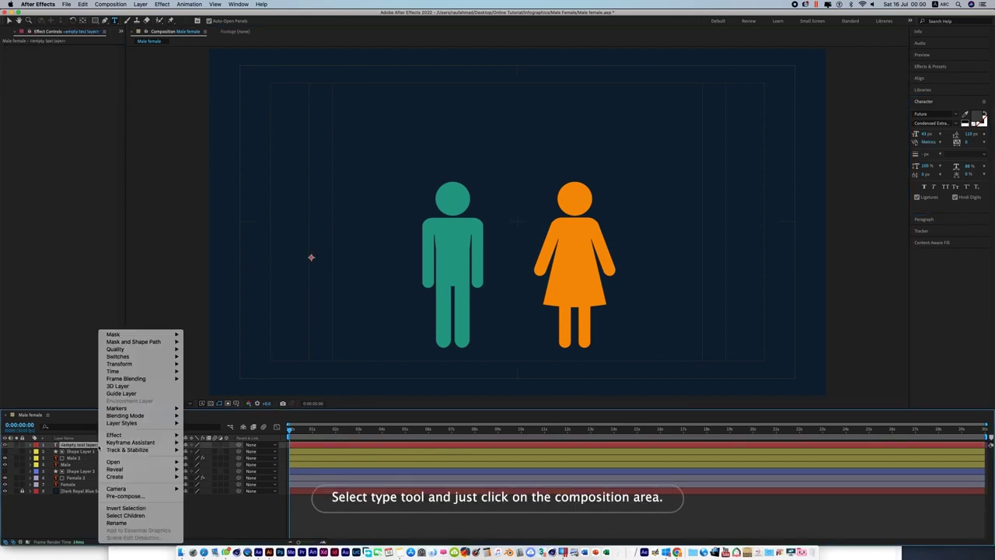
{"action": "left_click", "coordinate": [128, 523]}
{"action": "key", "text": "BackSpace"}
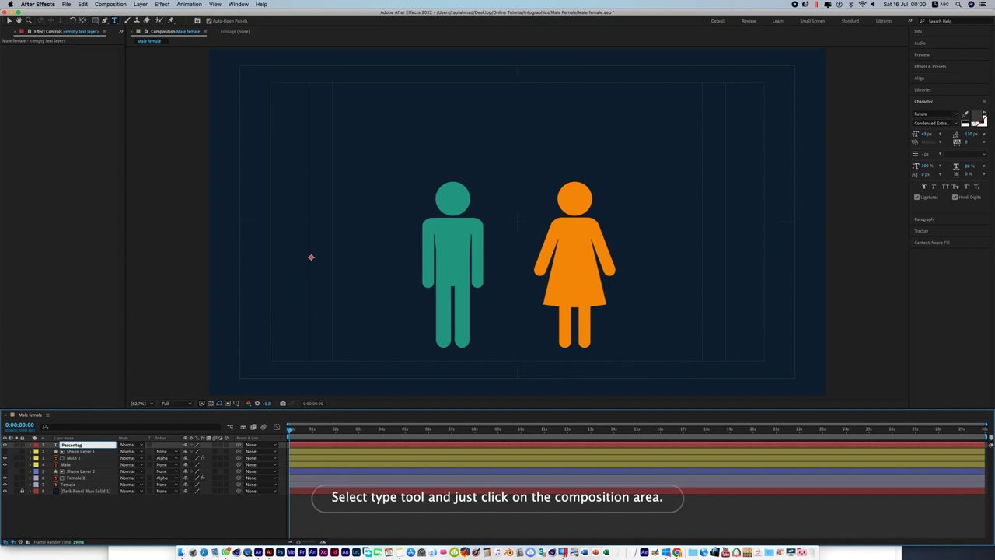
{"action": "type", "text": "e"}
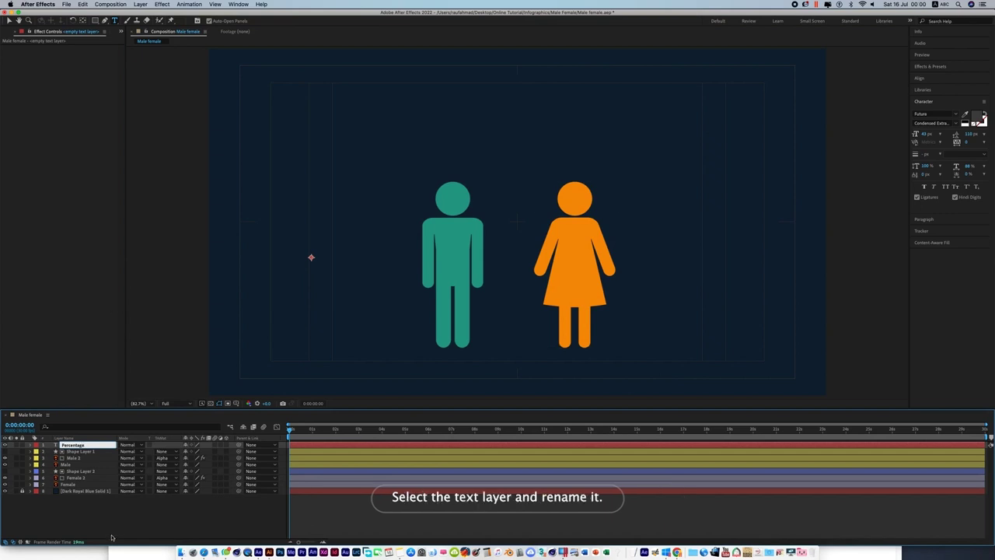
{"action": "key", "text": "Return"}
{"action": "left_click", "coordinate": [81, 446]}
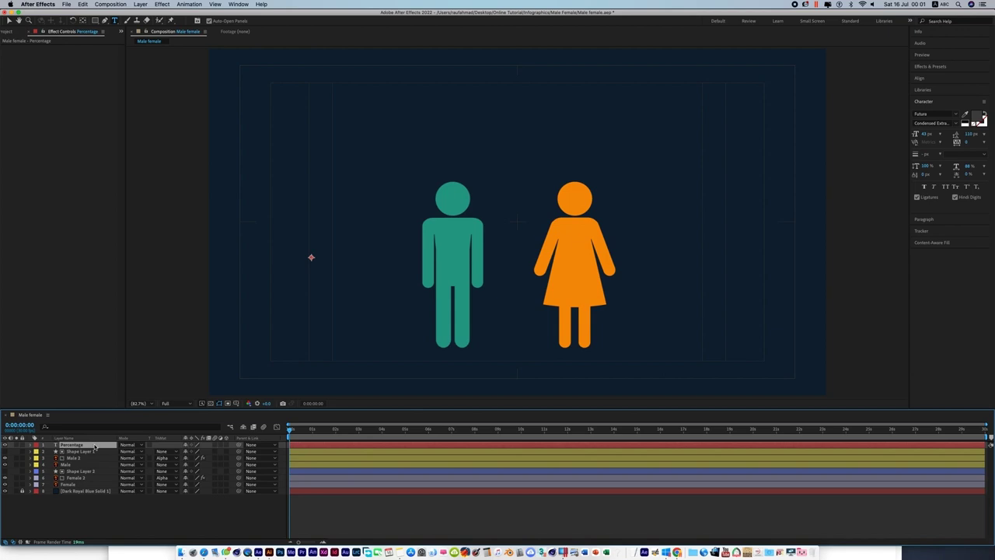
Apply Effect > Expression Controls > Slider Control to the Percentage layer
{"action": "right_click", "coordinate": [95, 446]}
{"action": "mouse_move", "coordinate": [129, 441]}
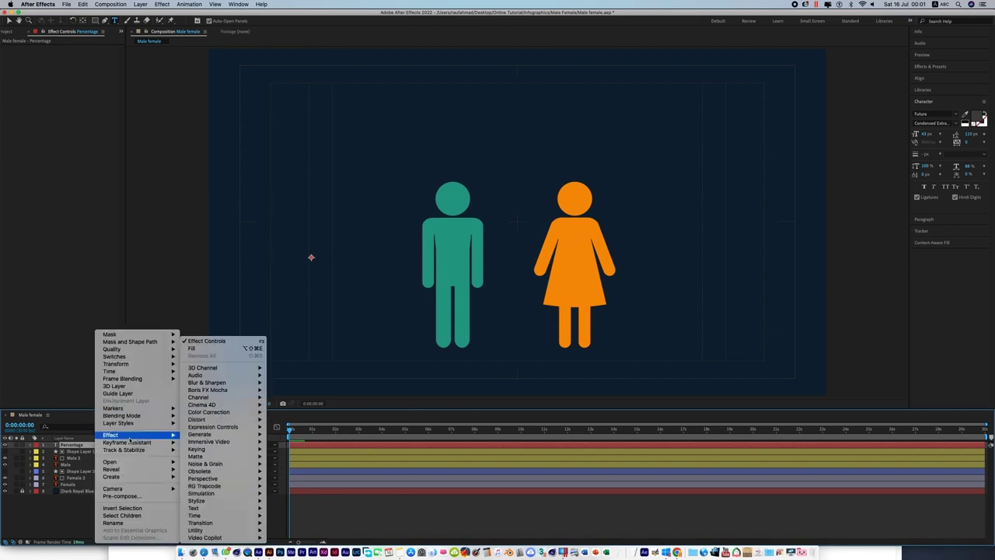
{"action": "mouse_move", "coordinate": [209, 420]}
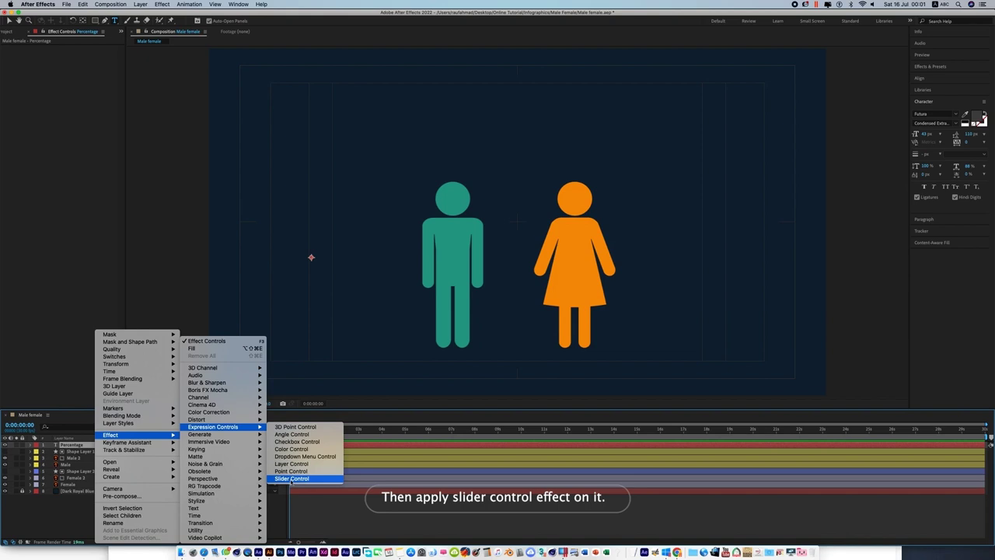
{"action": "left_click", "coordinate": [292, 479]}
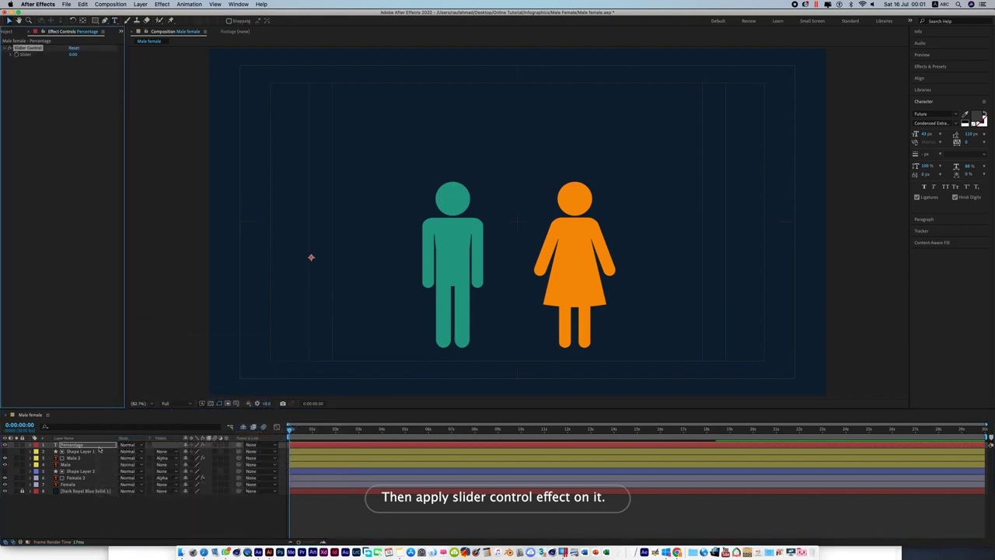
Pick-whip the Percentage Source Text expression to effect("Slider Control")("Slider")
{"action": "left_click", "coordinate": [30, 445]}
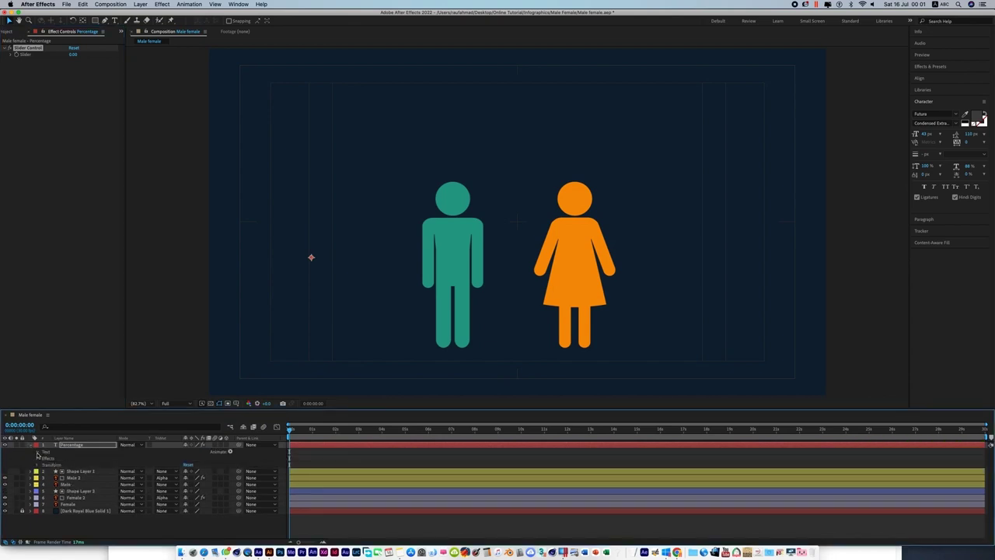
{"action": "left_click", "coordinate": [37, 454]}
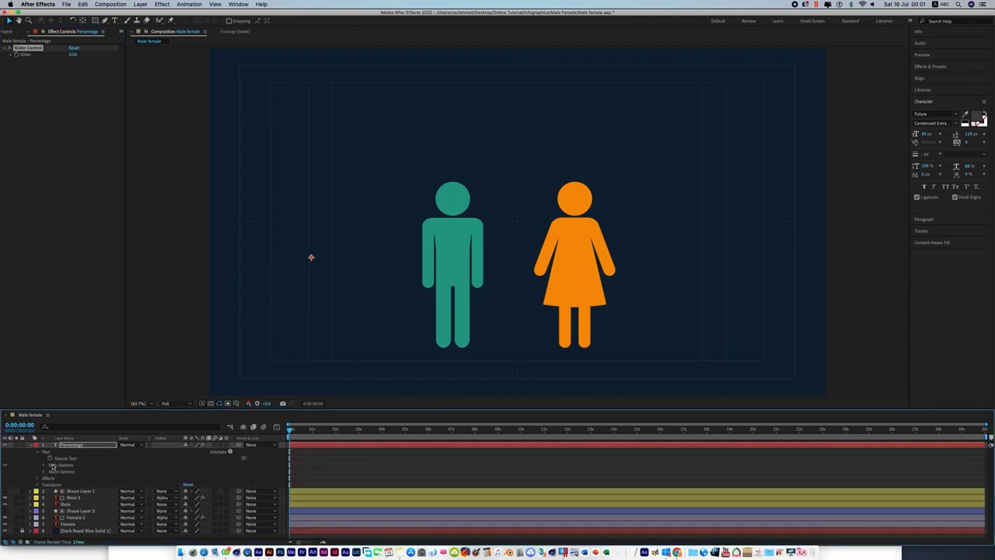
{"action": "left_click", "coordinate": [50, 458], "text": "alt"}
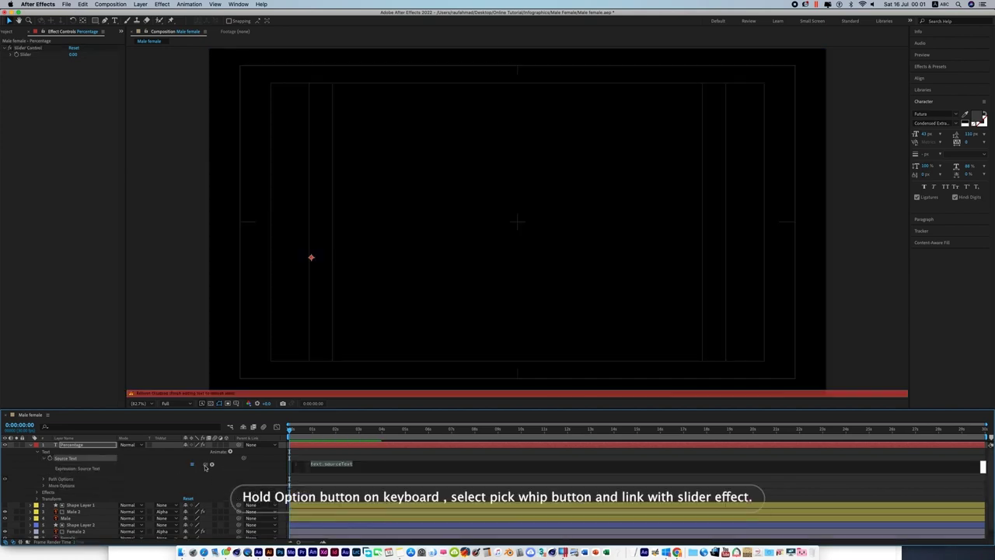
{"action": "left_click_drag", "start_coordinate": [211, 464], "coordinate": [71, 158]}
{"action": "left_click_drag", "start_coordinate": [27, 63], "coordinate": [25, 56]}
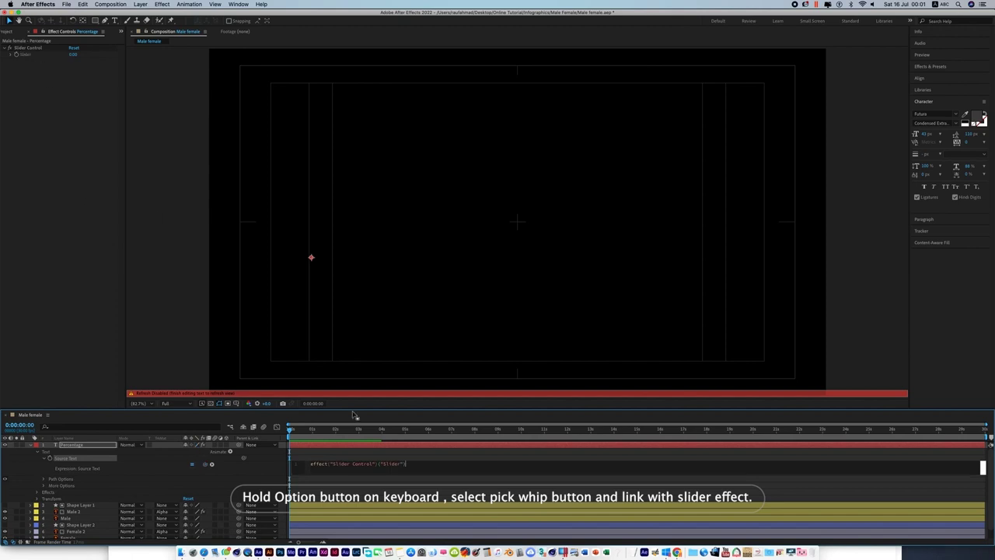
{"action": "left_click", "coordinate": [83, 473]}
{"action": "left_click", "coordinate": [292, 434]}
{"action": "left_click", "coordinate": [28, 47]}
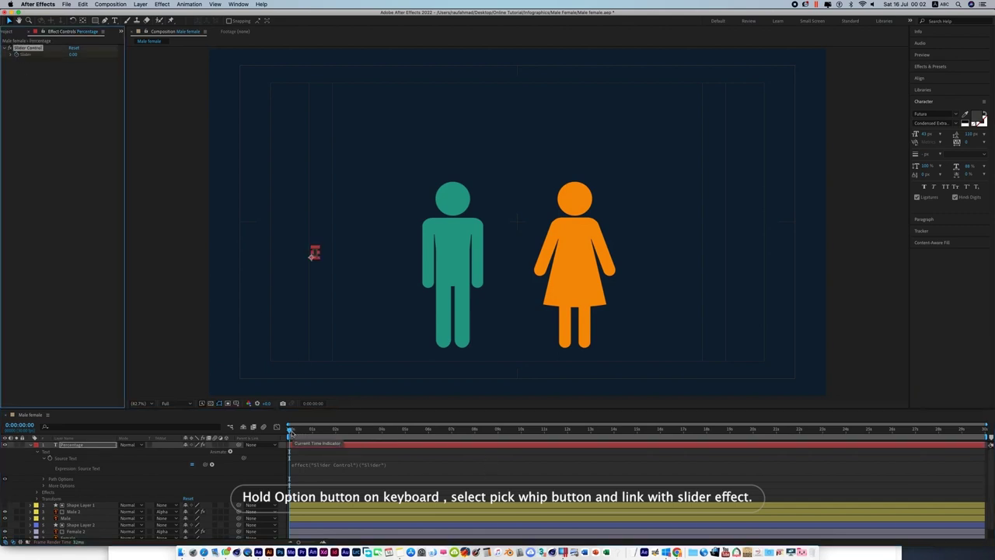
{"action": "mouse_move", "coordinate": [290, 432]}
{"action": "left_mouse_down"}
{"action": "mouse_move", "coordinate": [473, 432]}
{"action": "mouse_move", "coordinate": [478, 445]}
{"action": "left_mouse_up"}
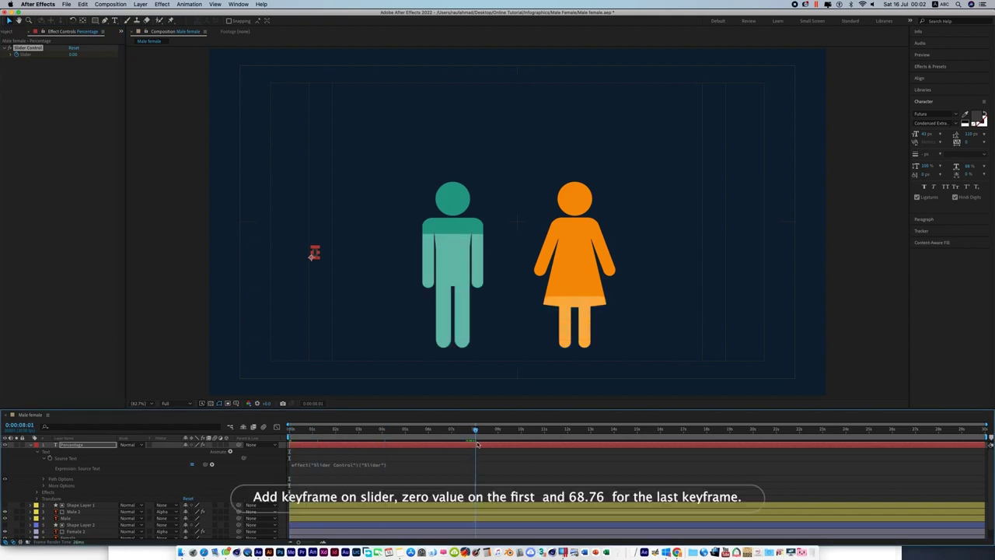
Set the Slider to 68.76 at exactly 8 seconds
{"action": "left_click", "coordinate": [478, 444]}
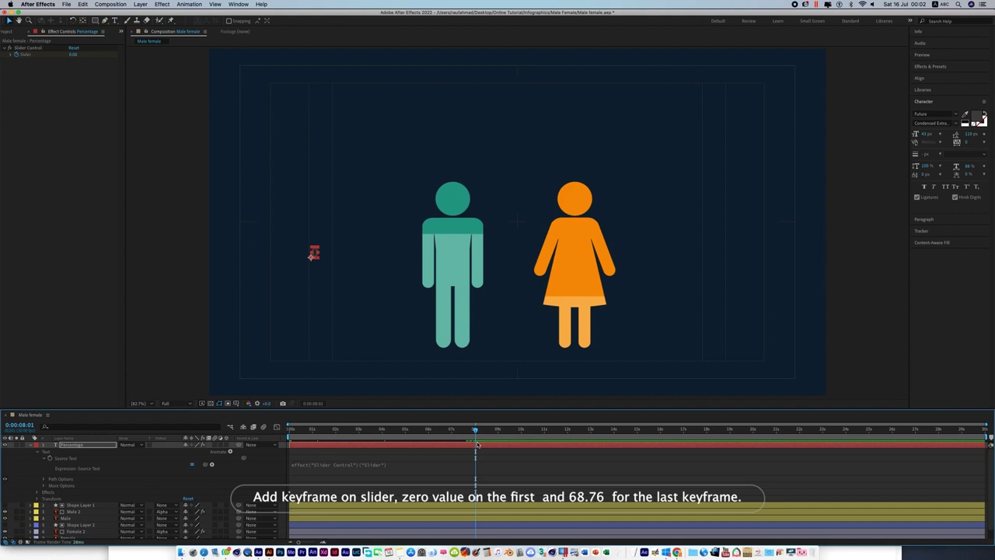
{"action": "key", "text": "Page_Up"}
{"action": "left_click", "coordinate": [74, 54]}
{"action": "type", "text": "68.76"}
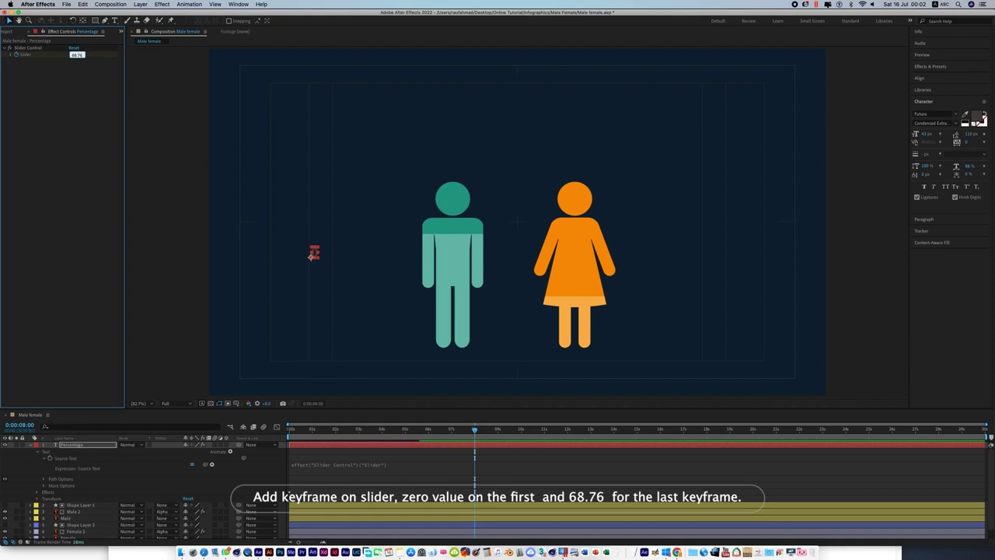
{"action": "key", "text": "Return"}
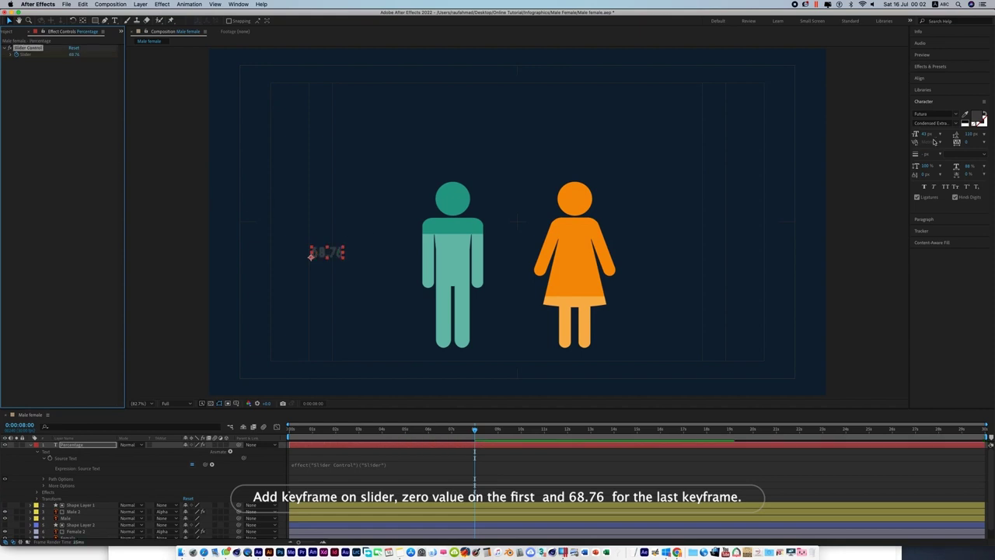
Enlarge the percentage text and colour it with the male figure's teal
{"action": "left_click_drag", "start_coordinate": [927, 136], "coordinate": [945, 134]}
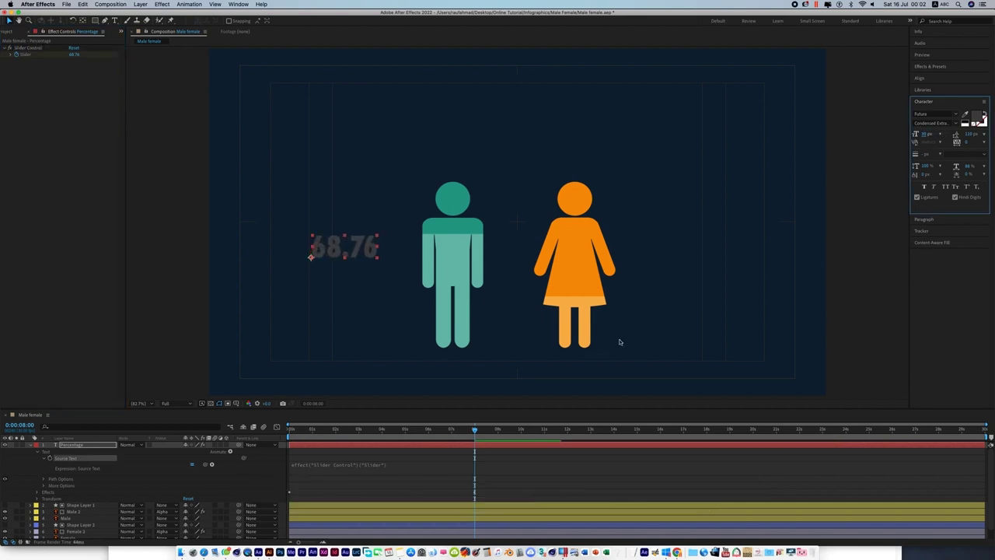
{"action": "left_click", "coordinate": [964, 116]}
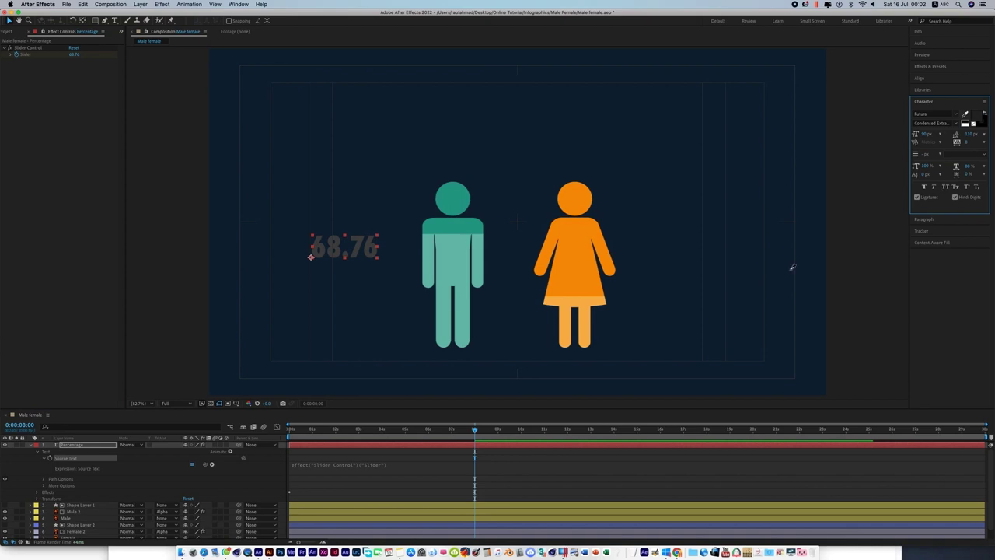
{"action": "left_click", "coordinate": [464, 205]}
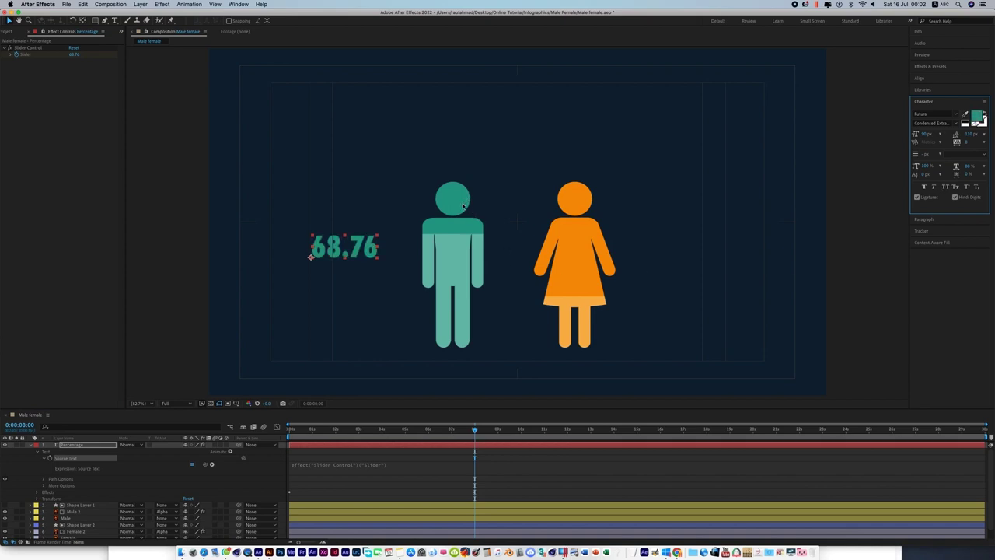
{"action": "left_click", "coordinate": [397, 466]}
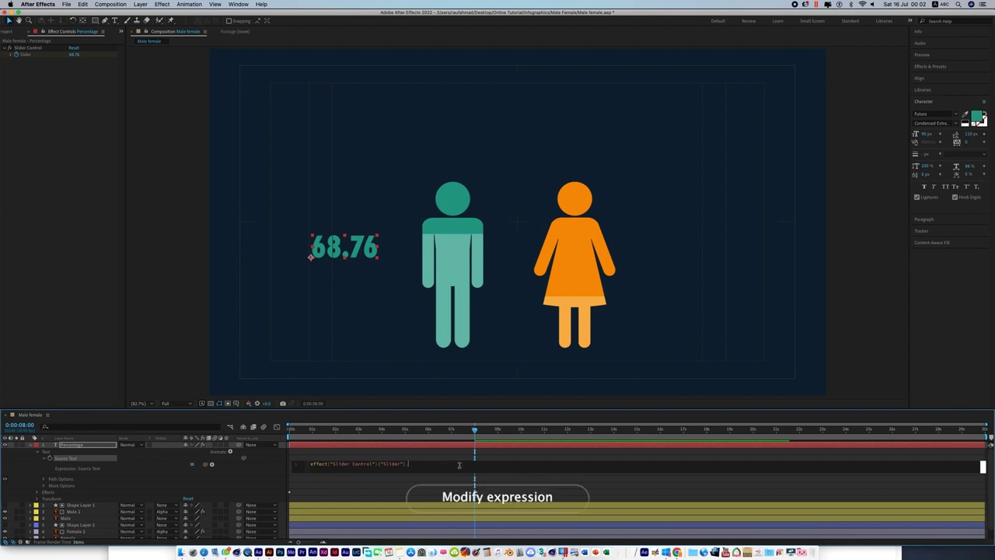
Append .value.toFixed(2) + "%" to the Source Text expression so it shows 68.76%
{"action": "type", "text": ".value"}
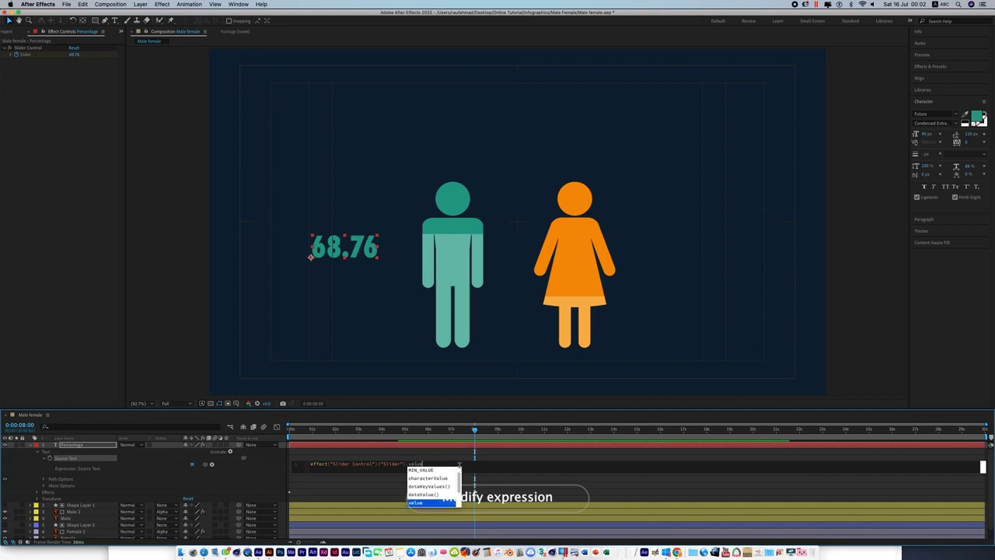
{"action": "type", "text": ".to"}
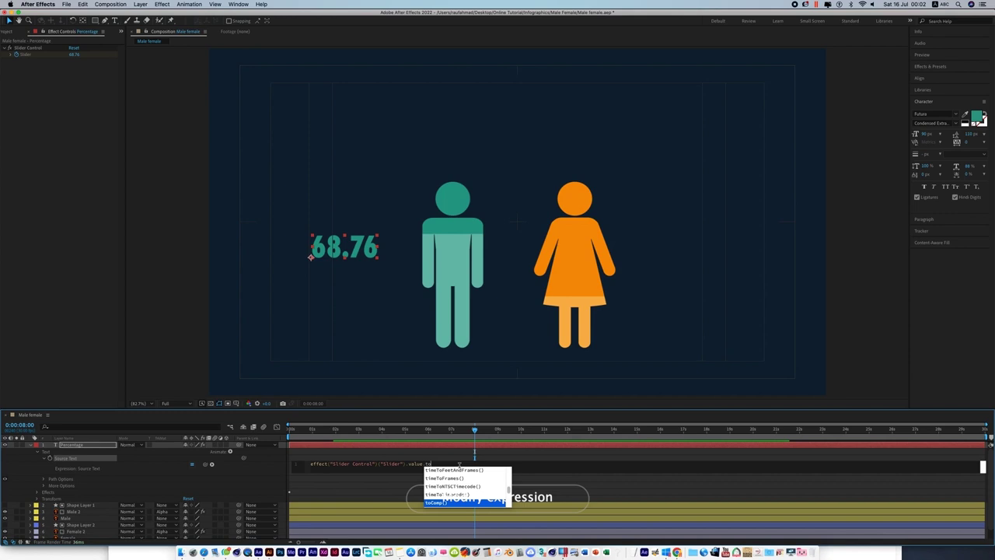
{"action": "type", "text": "Fixed"}
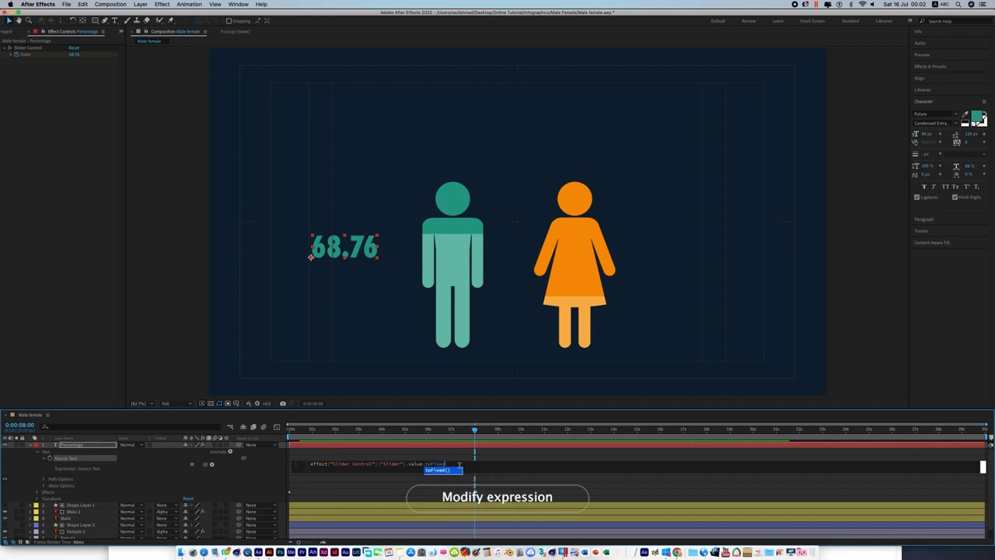
{"action": "key", "text": "Return"}
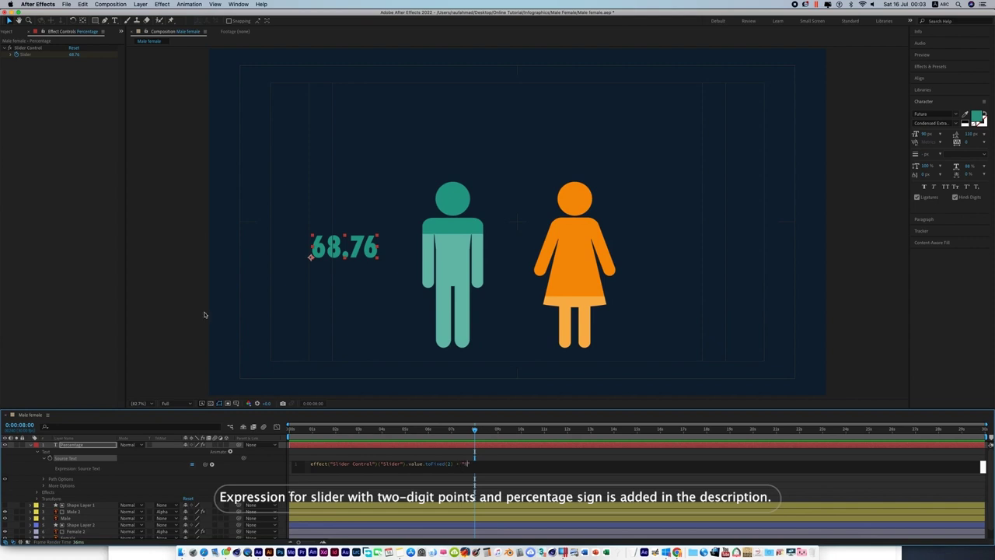
{"action": "left_click", "coordinate": [174, 311]}
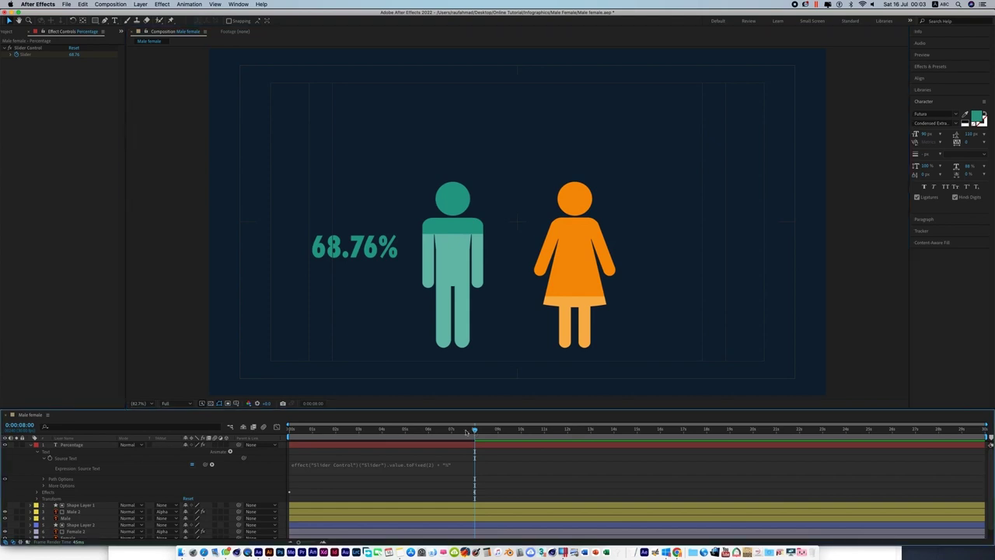
Preview the percentage counting up from 0.00% to 68.76%
{"action": "left_click_drag", "start_coordinate": [474, 430], "coordinate": [290, 430]}
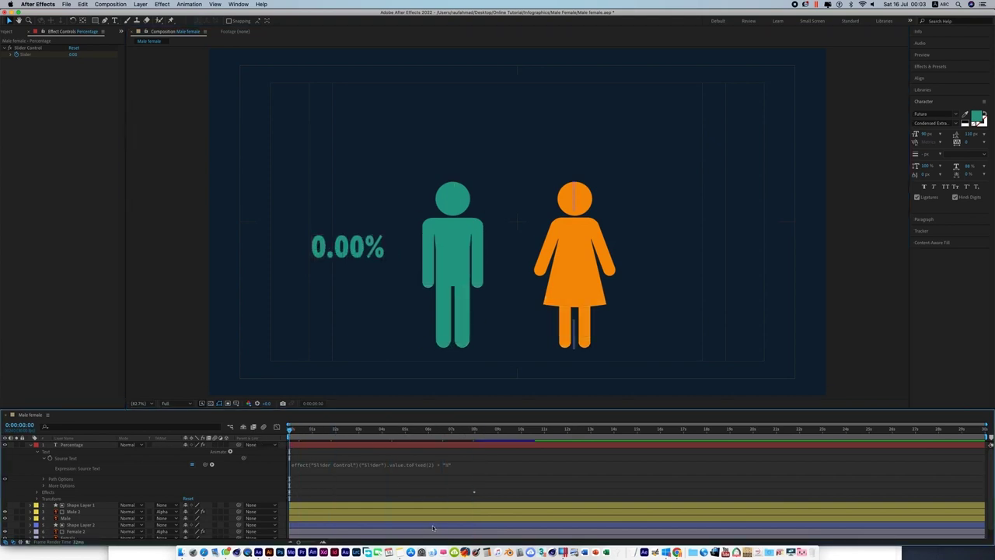
{"action": "key", "text": "space"}
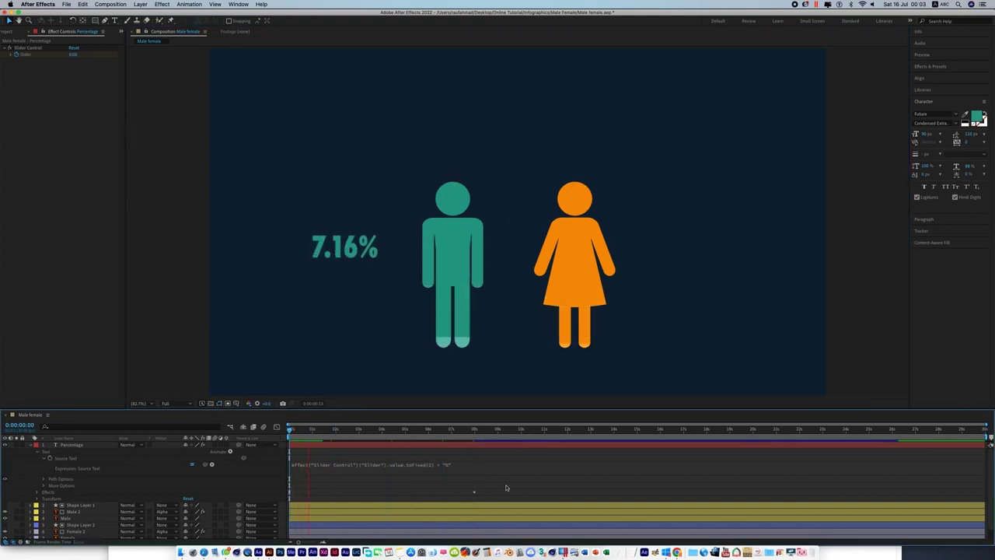
{"action": "key", "text": "u"}
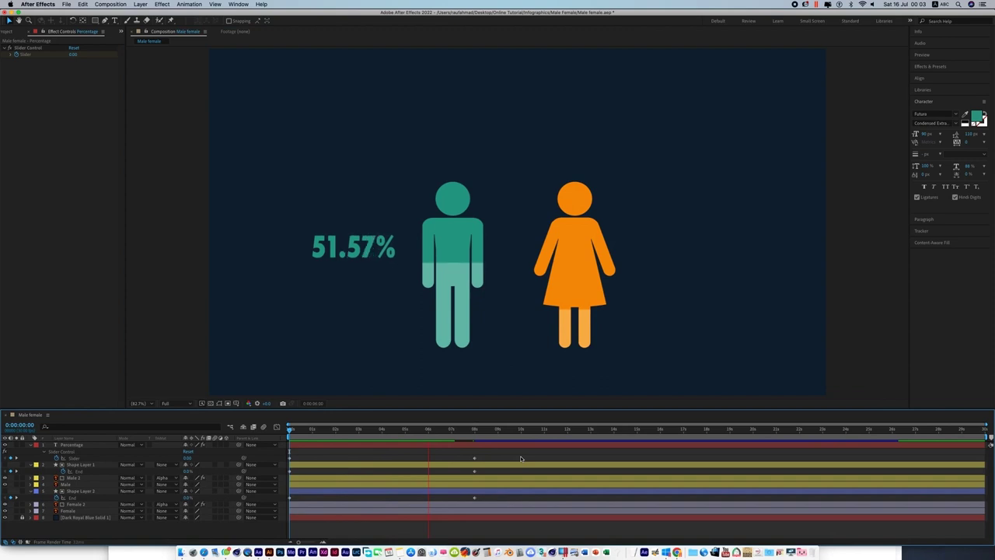
{"action": "key", "text": "space"}
Nudge the 68.76% text slightly left at the 8-second mark
{"action": "left_click_drag", "start_coordinate": [482, 432], "coordinate": [475, 433]}
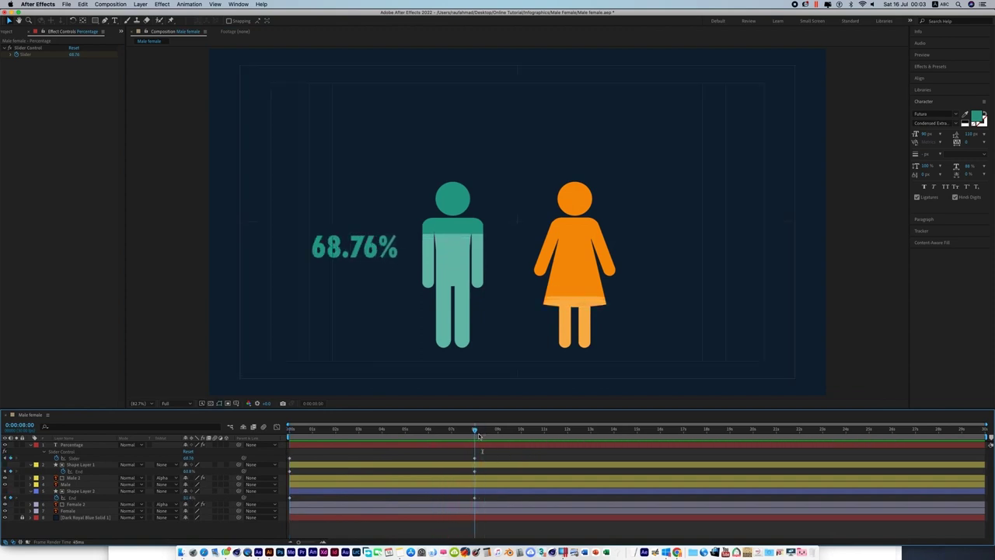
{"action": "left_click", "coordinate": [345, 251]}
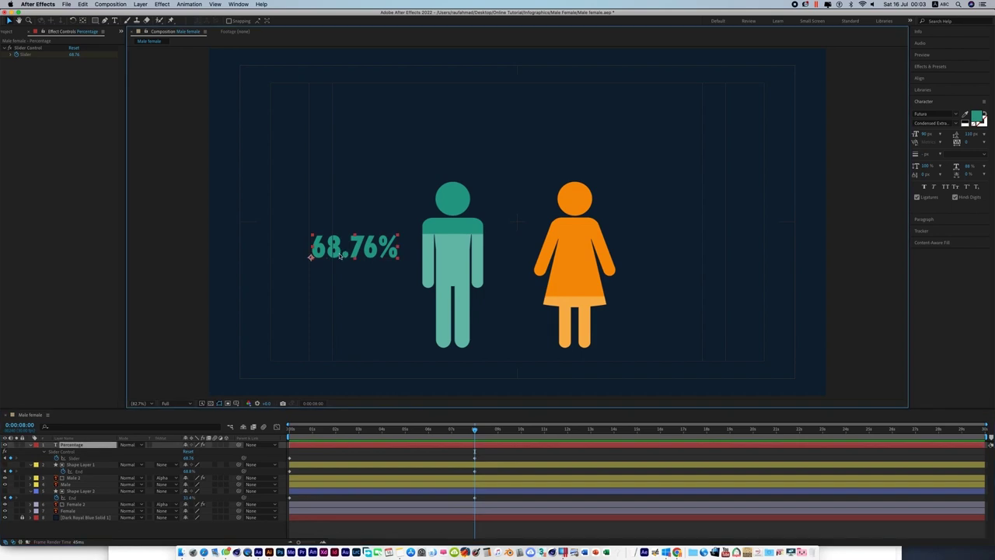
{"action": "left_click_drag", "start_coordinate": [340, 255], "coordinate": [338, 258]}
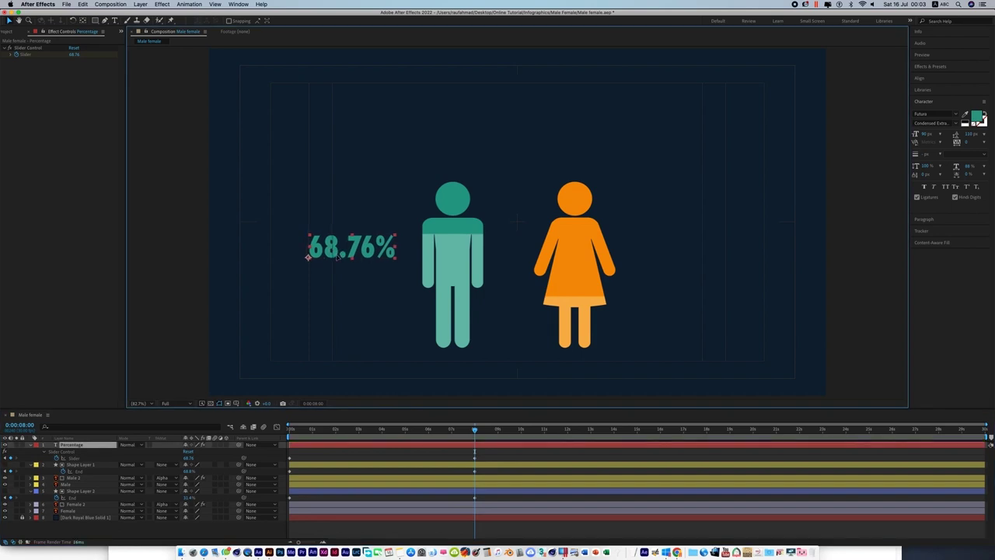
{"action": "left_click", "coordinate": [174, 284]}
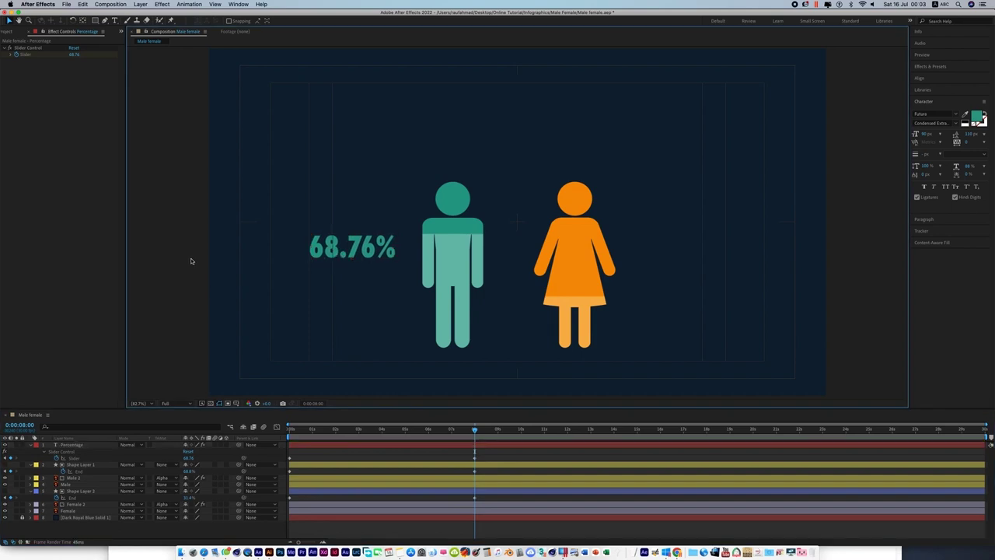
{"action": "left_click", "coordinate": [115, 20]}
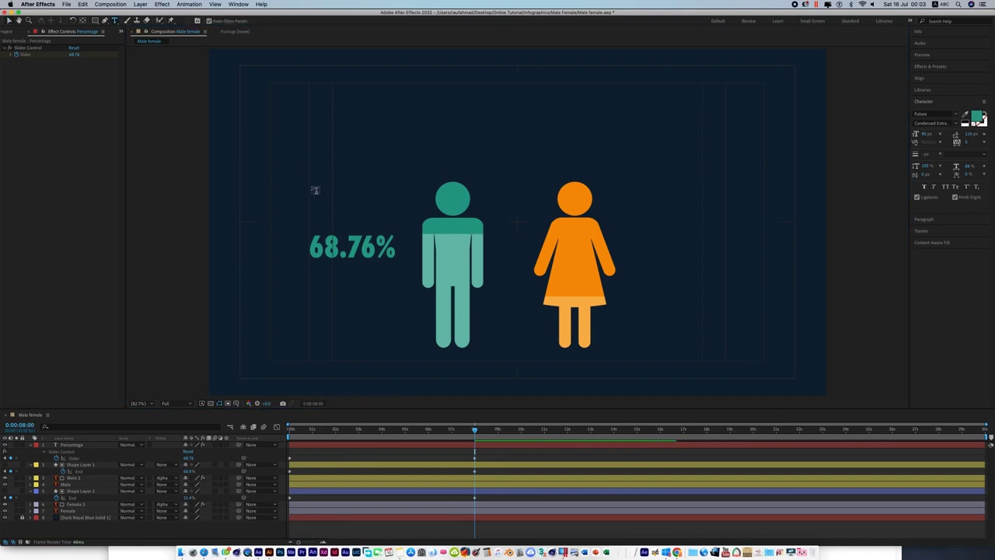
Add a two-line text layer reading 'MALE' and '6.93M'
{"action": "left_click", "coordinate": [340, 204]}
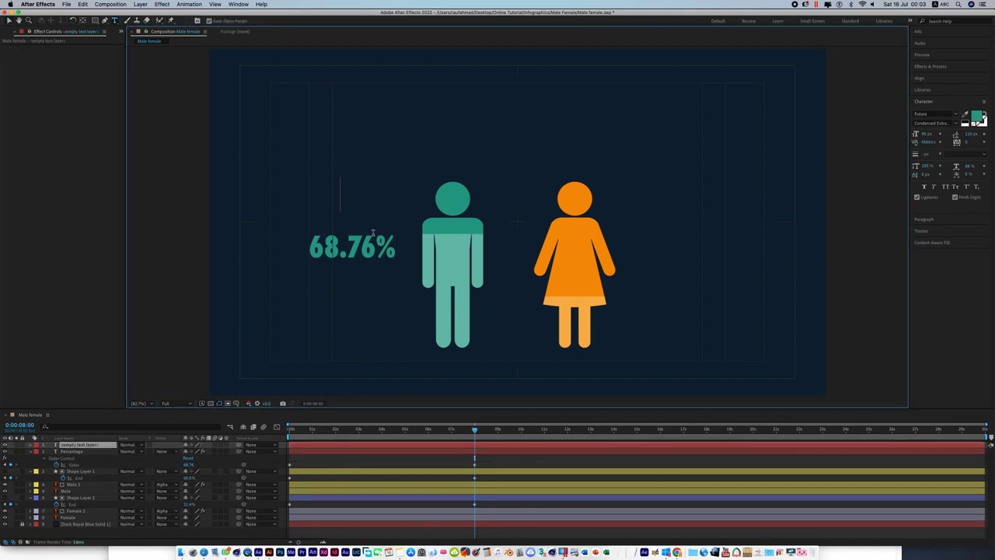
{"action": "type", "text": "MAL"}
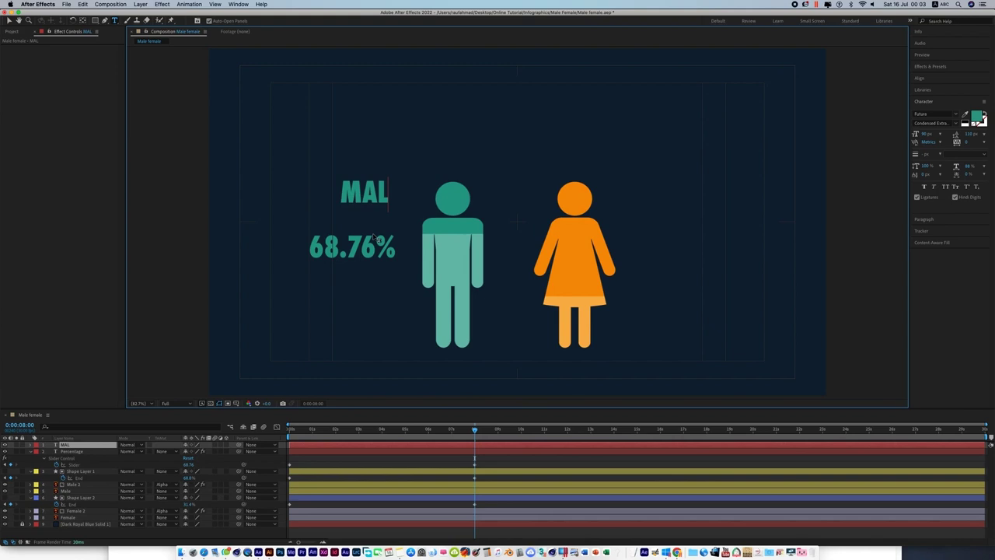
{"action": "type", "text": "E"}
{"action": "key", "text": "Return"}
{"action": "type", "text": "6.93M"}
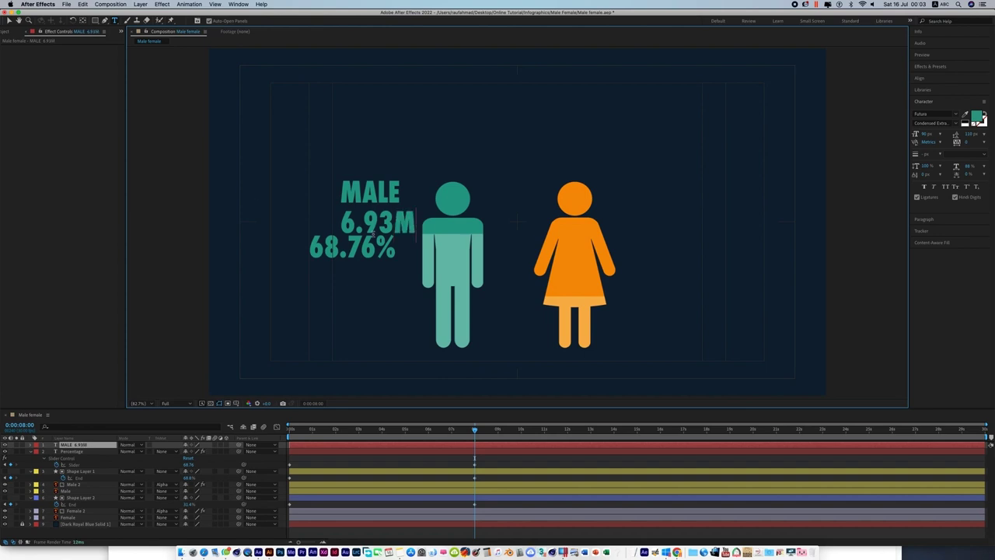
{"action": "left_click", "coordinate": [9, 20]}
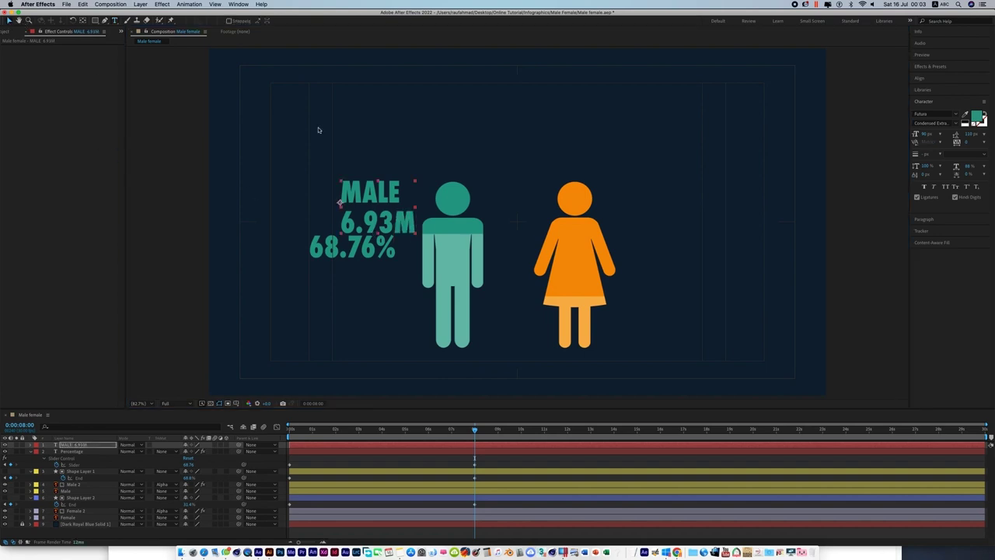
Centre-align the MALE / 6.93M text
{"action": "left_click", "coordinate": [930, 220]}
{"action": "left_click", "coordinate": [926, 124]}
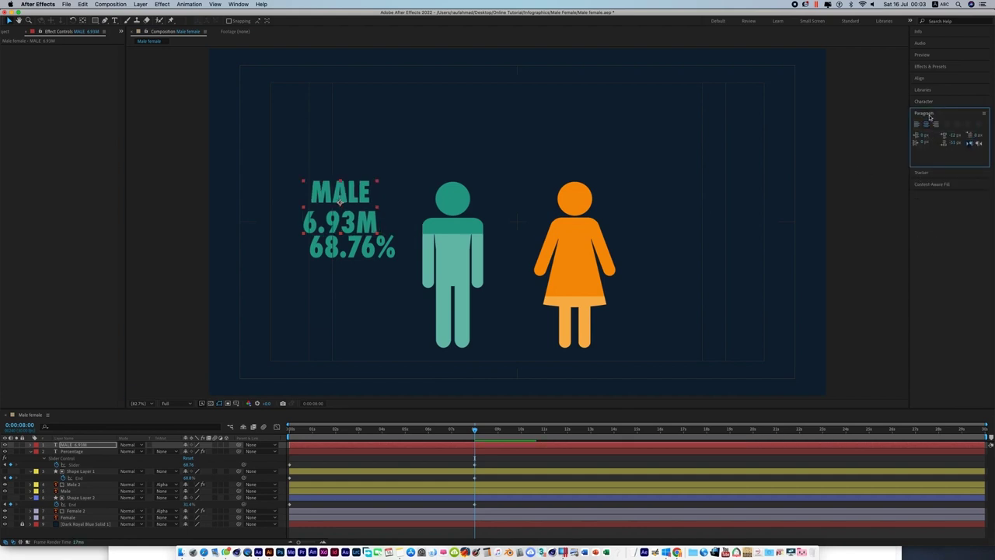
{"action": "left_click", "coordinate": [368, 130]}
{"action": "left_click", "coordinate": [340, 204]}
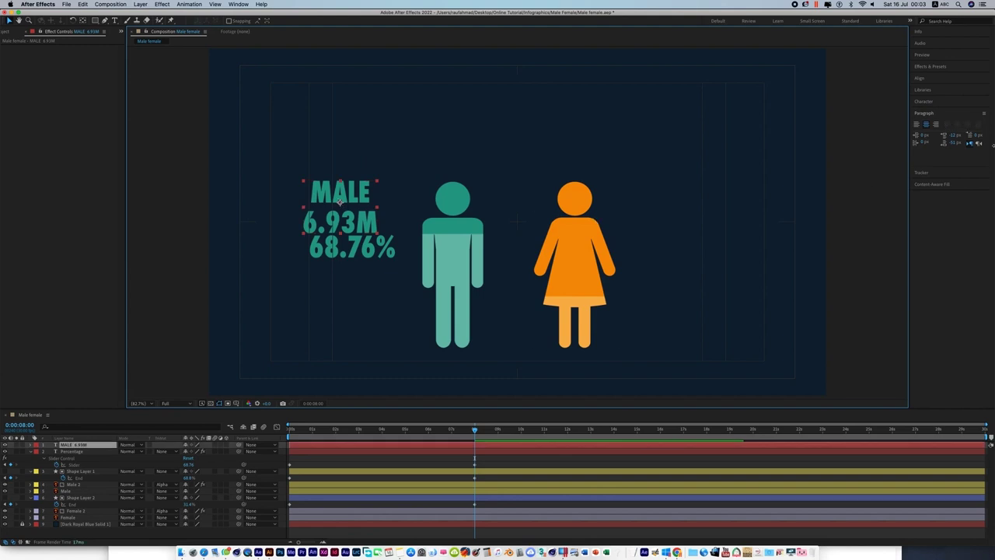
Give the label Medium weight, a smaller font size and larger leading
{"action": "left_click", "coordinate": [924, 101]}
{"action": "left_click", "coordinate": [955, 122]}
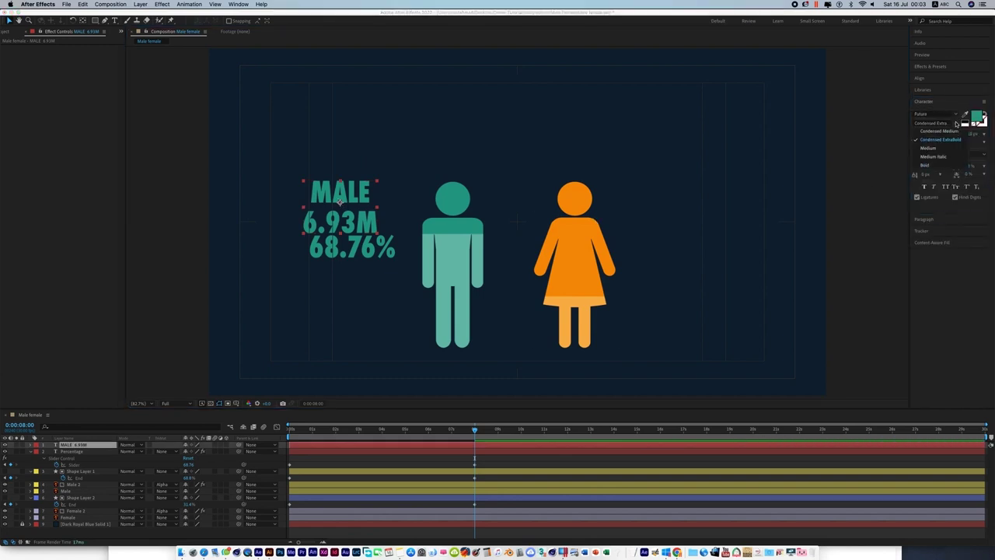
{"action": "left_click", "coordinate": [933, 149]}
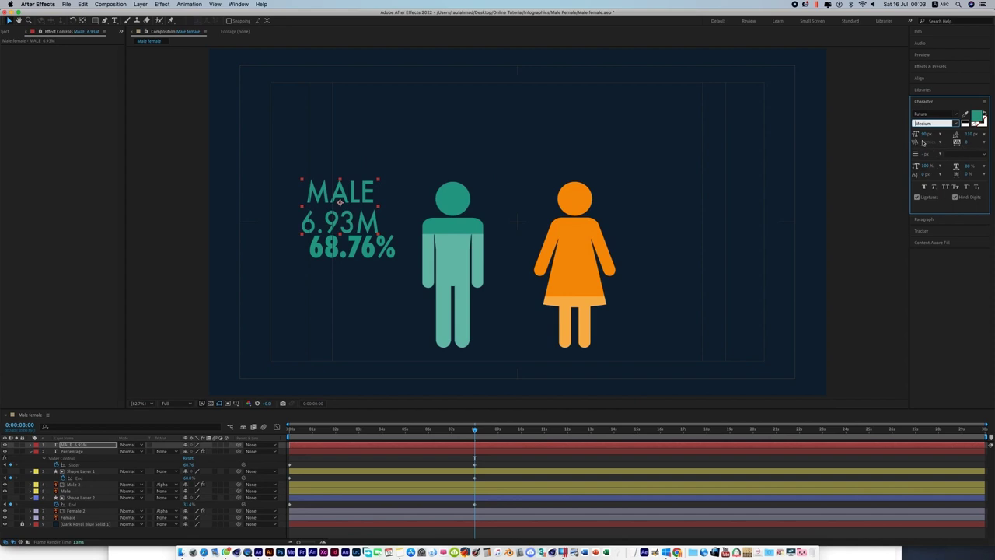
{"action": "left_click_drag", "start_coordinate": [922, 133], "coordinate": [913, 138]}
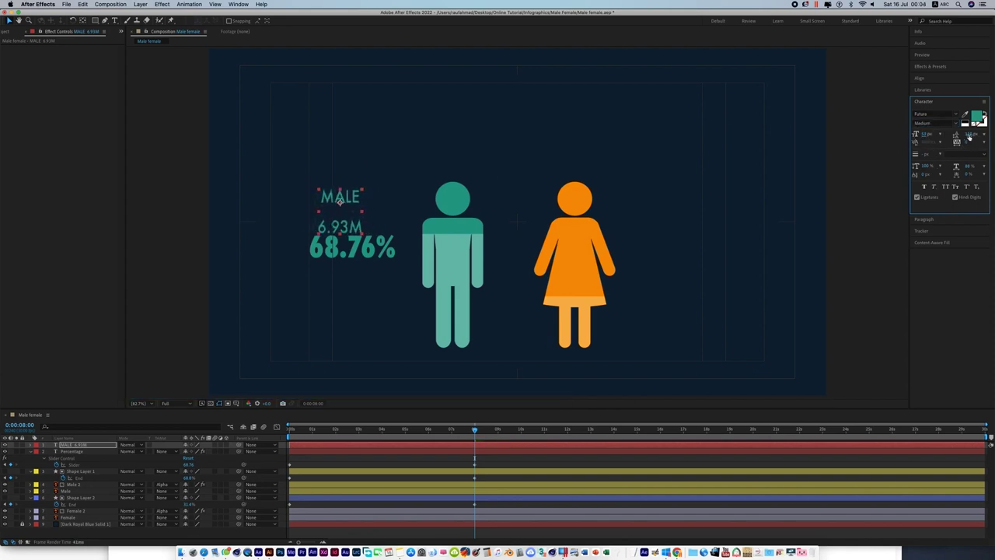
{"action": "left_click_drag", "start_coordinate": [971, 134], "coordinate": [987, 136]}
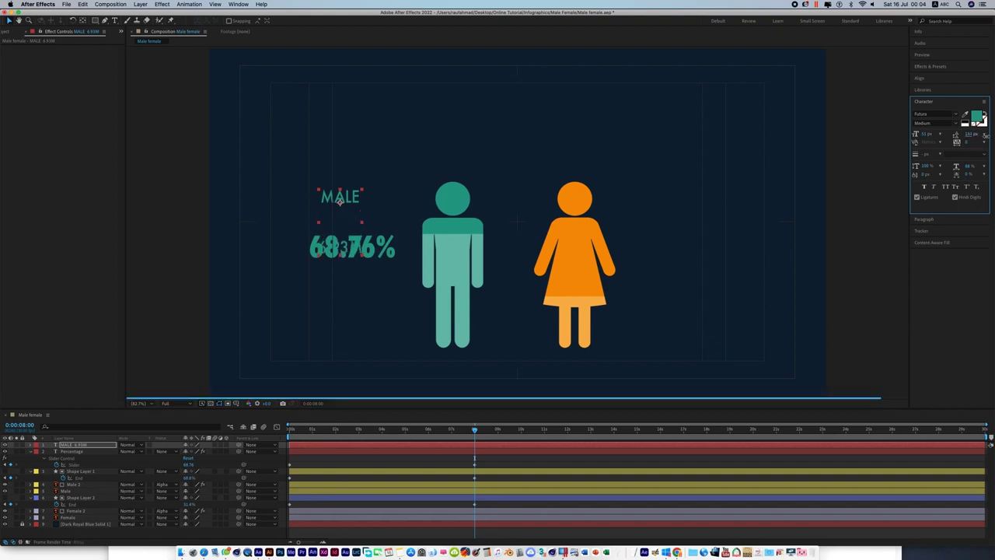
{"action": "left_click", "coordinate": [342, 201]}
Position the label so MALE sits above 68.76% and 6.93M below it
{"action": "left_click_drag", "start_coordinate": [347, 199], "coordinate": [348, 220]}
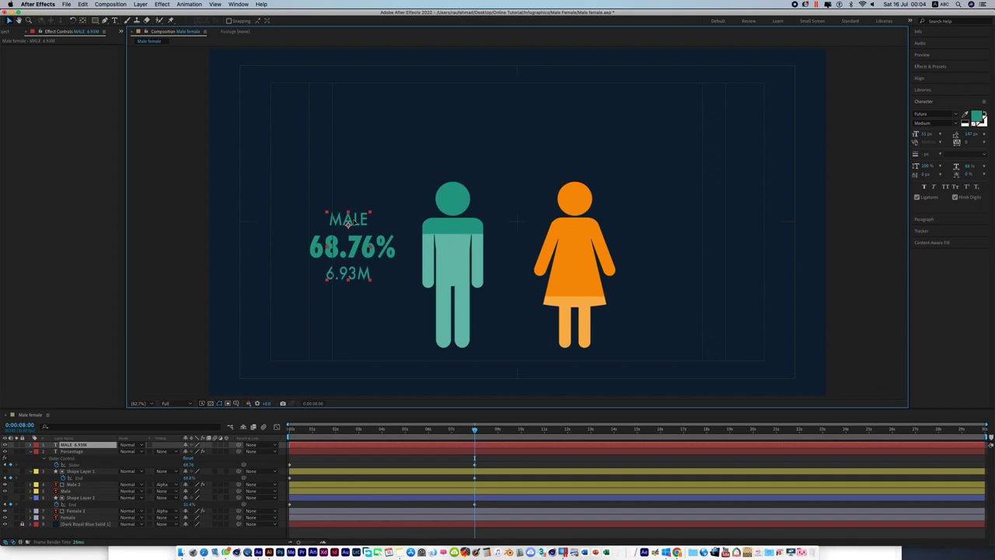
{"action": "left_click", "coordinate": [780, 244]}
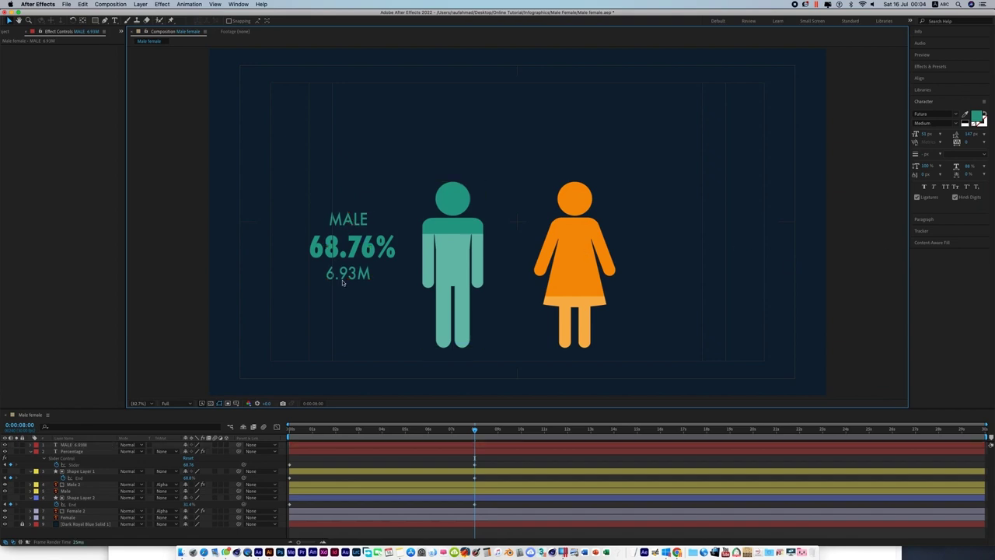
{"action": "key", "text": "u"}
{"action": "left_click", "coordinate": [335, 217]}
{"action": "left_click", "coordinate": [328, 257], "text": "shift"}
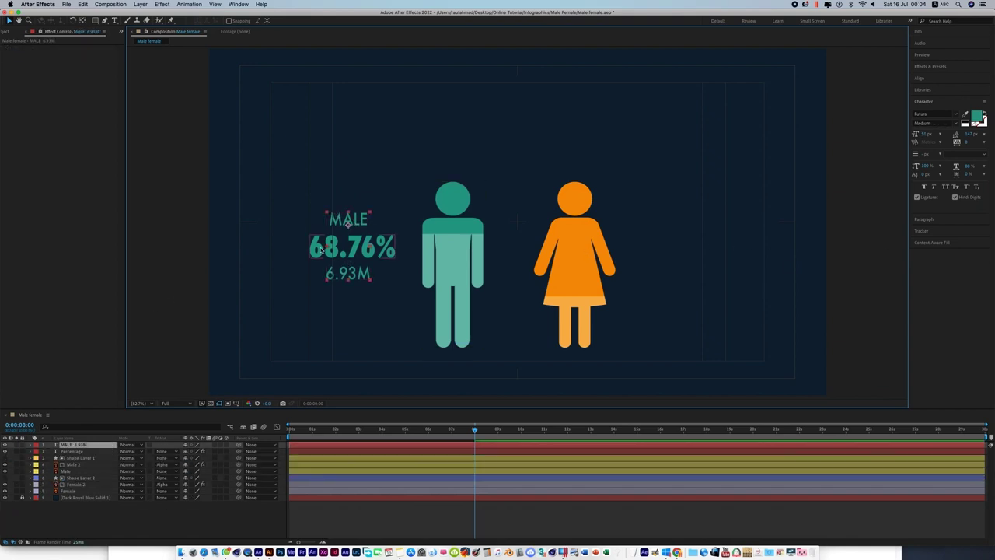
Duplicate the MALE and percentage labels and move the copies right of the woman figure
{"action": "left_click", "coordinate": [83, 4]}
{"action": "left_click", "coordinate": [116, 98]}
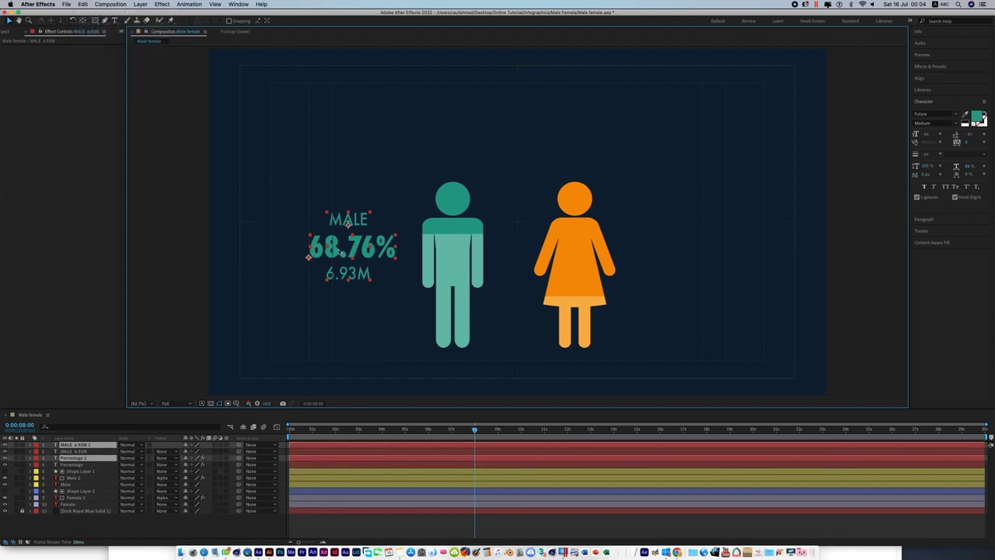
{"action": "left_click_drag", "start_coordinate": [338, 268], "coordinate": [667, 271]}
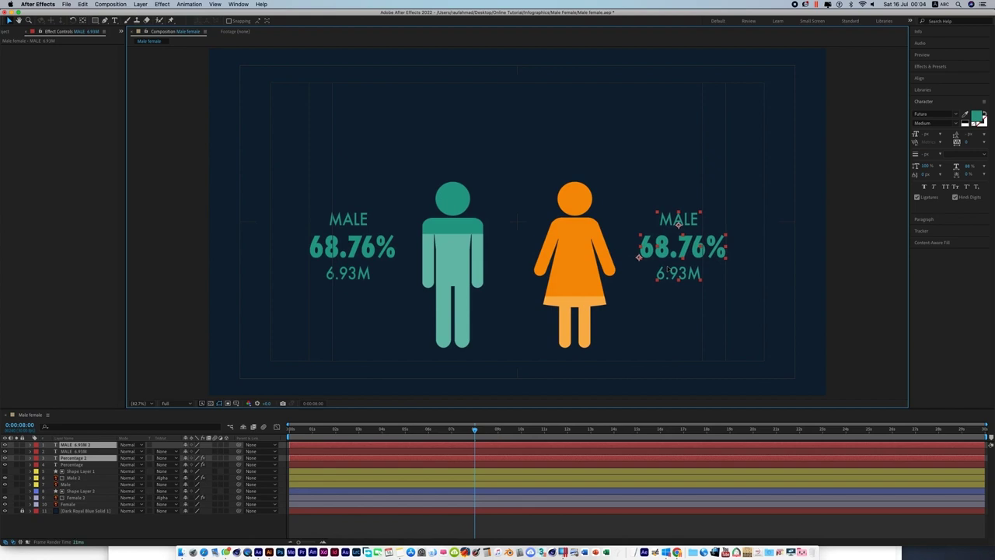
Colour the copied labels orange, sampled from the woman figure
{"action": "left_click", "coordinate": [966, 115]}
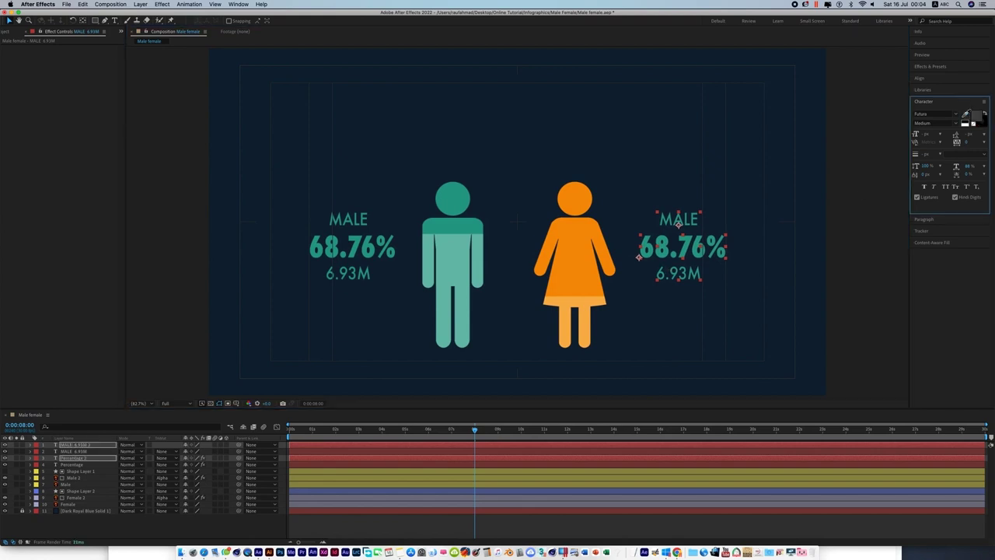
{"action": "left_click", "coordinate": [576, 241]}
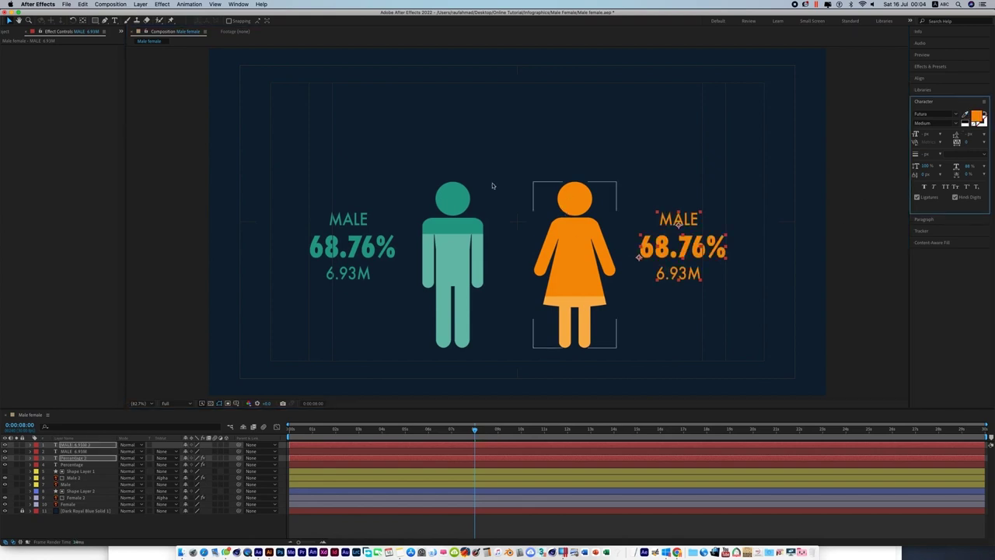
{"action": "left_click", "coordinate": [73, 169]}
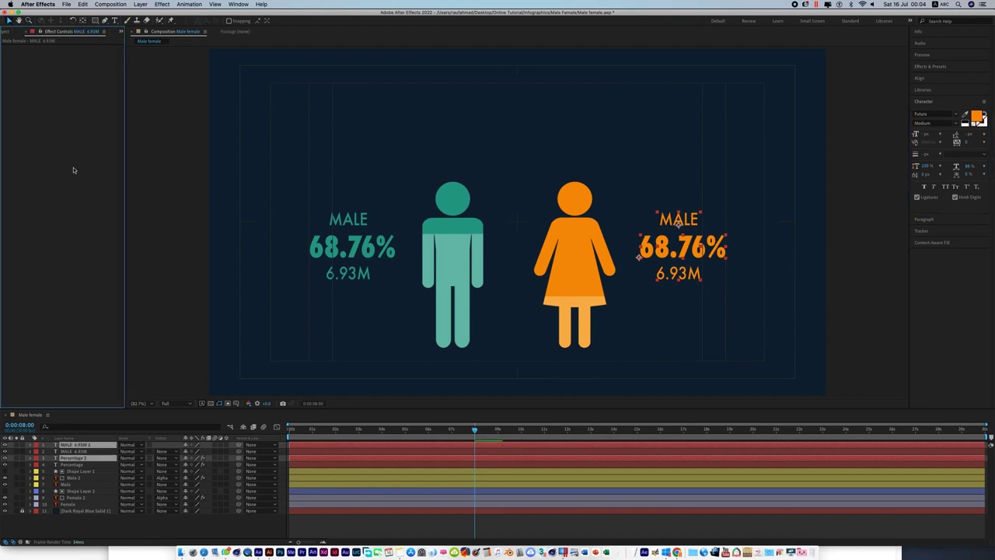
{"action": "left_click", "coordinate": [677, 303]}
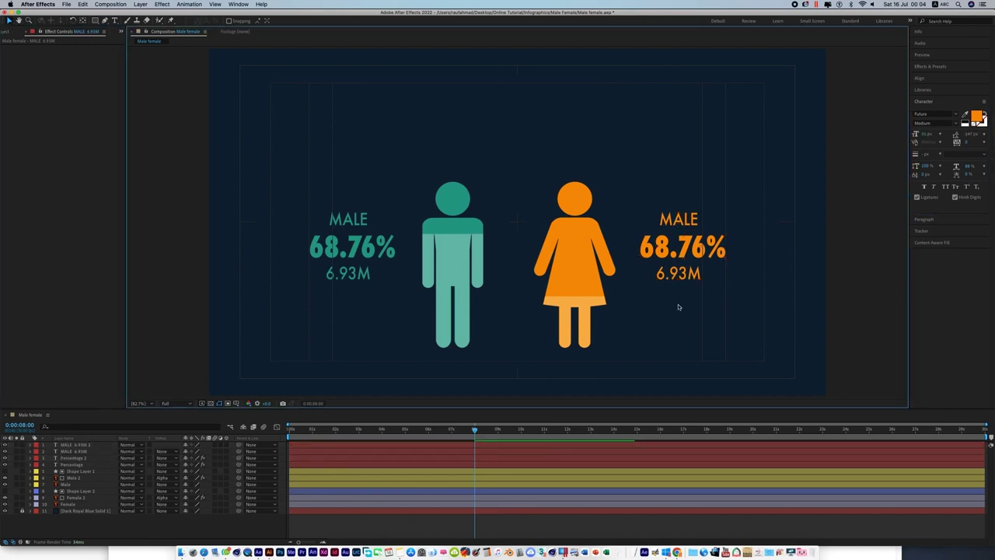
{"action": "left_click", "coordinate": [654, 253]}
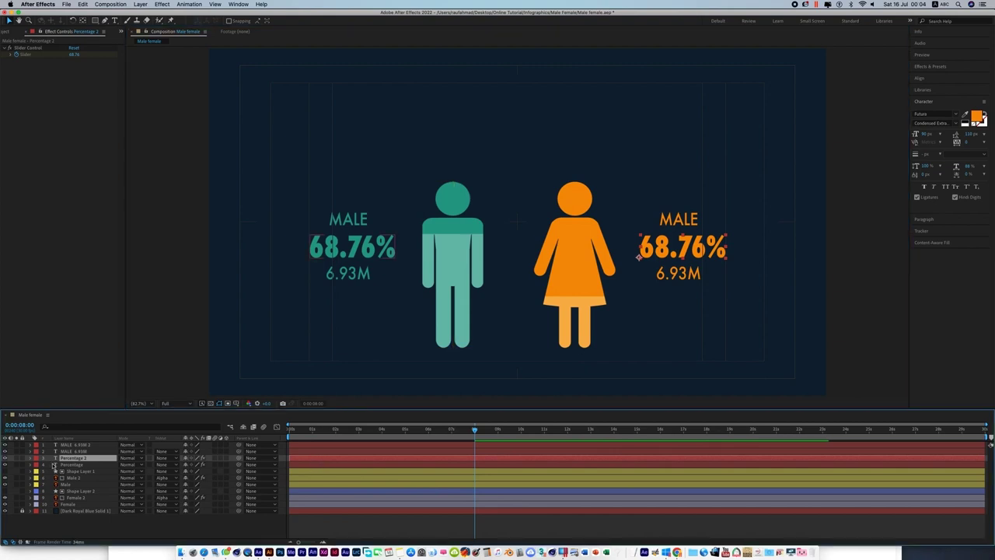
Set the Percentage 2 Slider Control value to 31.24
{"action": "left_click", "coordinate": [31, 458]}
{"action": "left_click", "coordinate": [38, 492]}
{"action": "left_click", "coordinate": [73, 506]}
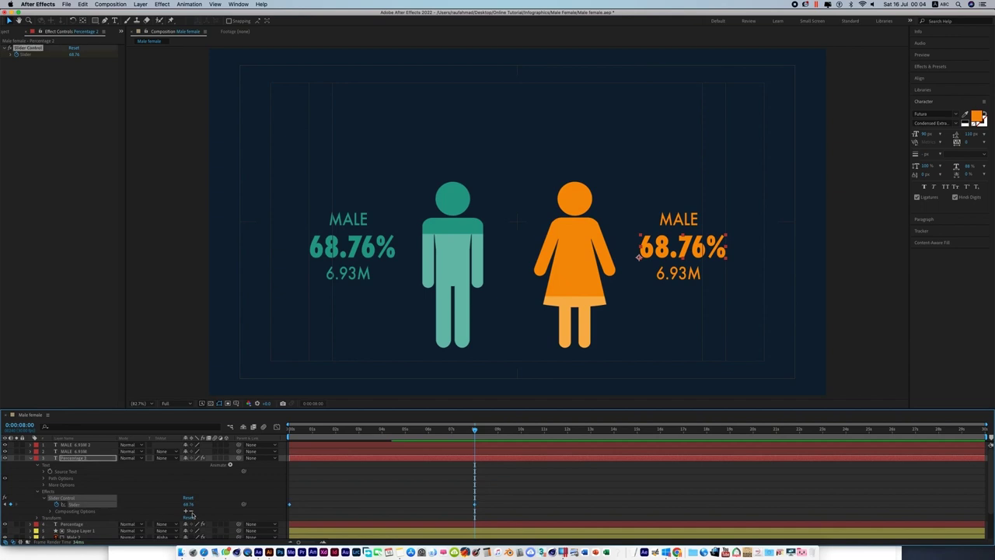
{"action": "left_click", "coordinate": [189, 505]}
{"action": "type", "text": "3"}
{"action": "key", "text": "Return"}
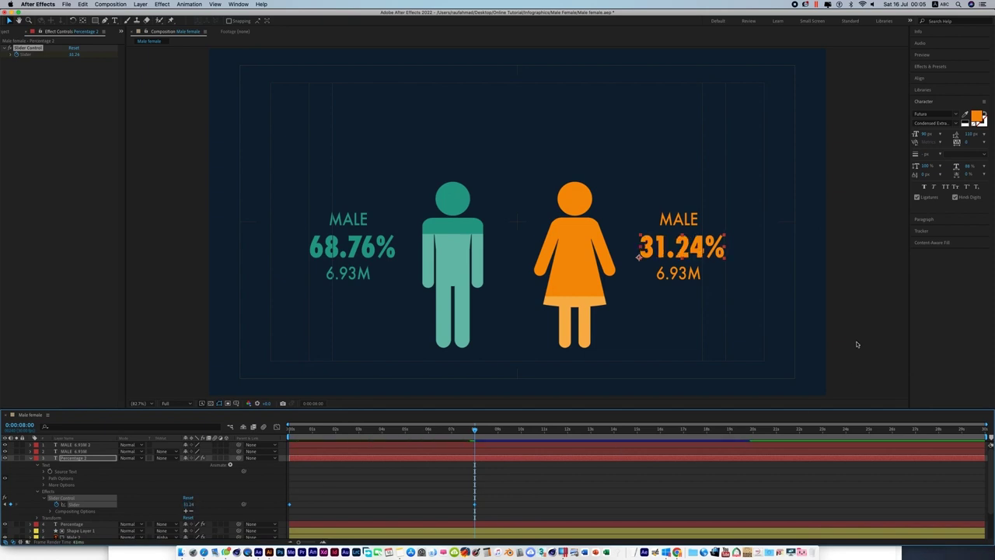
Create a new empty text layer near the top centre of the composition
{"action": "left_click", "coordinate": [697, 262]}
{"action": "left_click", "coordinate": [690, 257]}
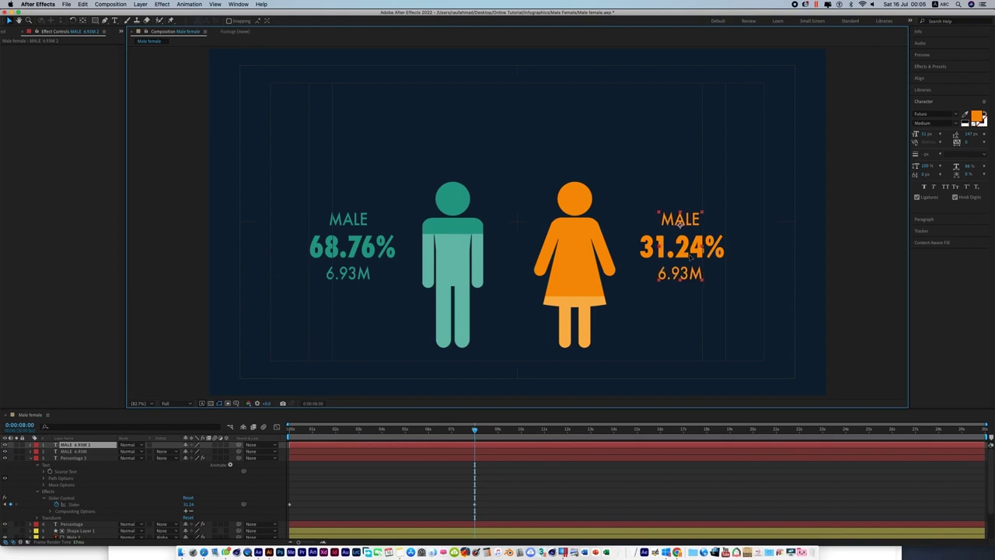
{"action": "left_click", "coordinate": [751, 277]}
{"action": "left_click", "coordinate": [721, 261]}
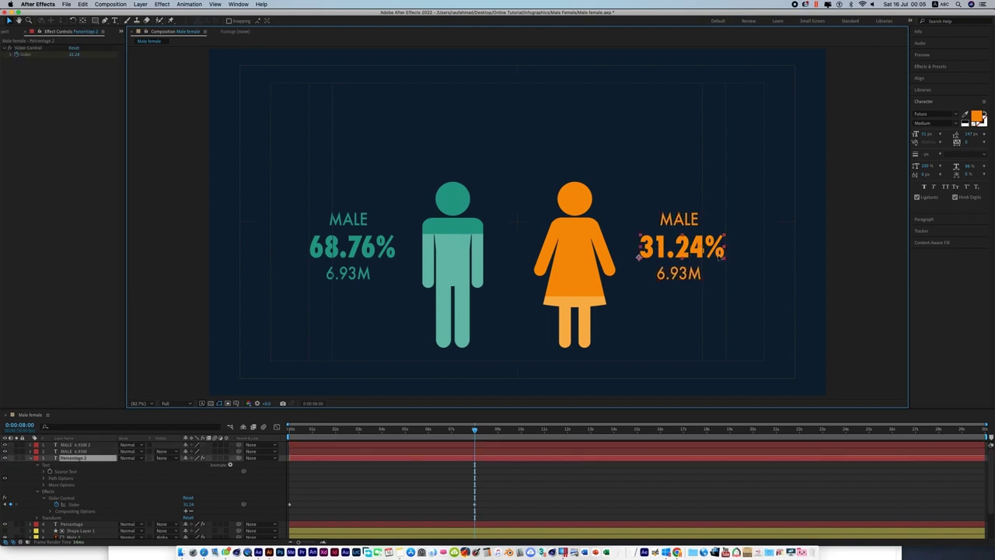
{"action": "left_click", "coordinate": [810, 342]}
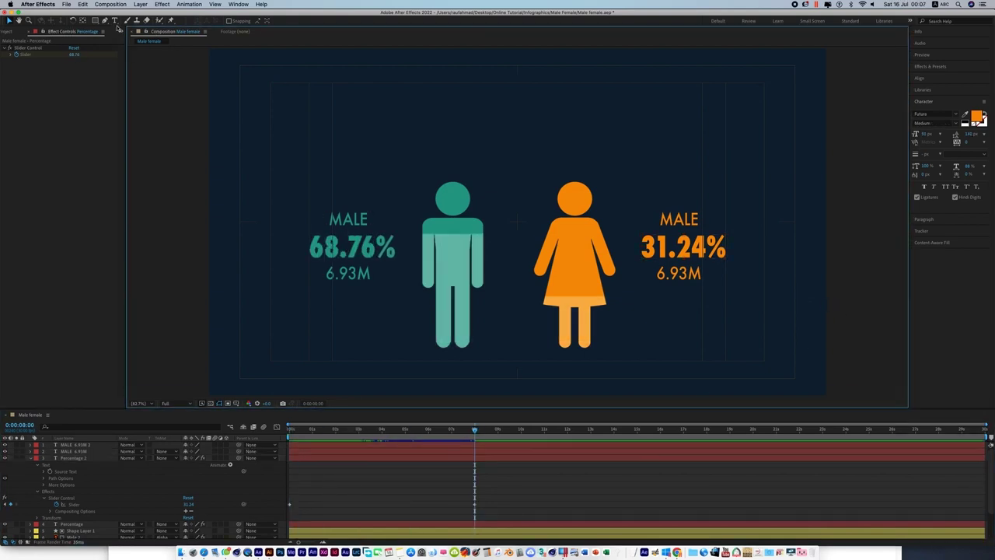
{"action": "left_click", "coordinate": [115, 21]}
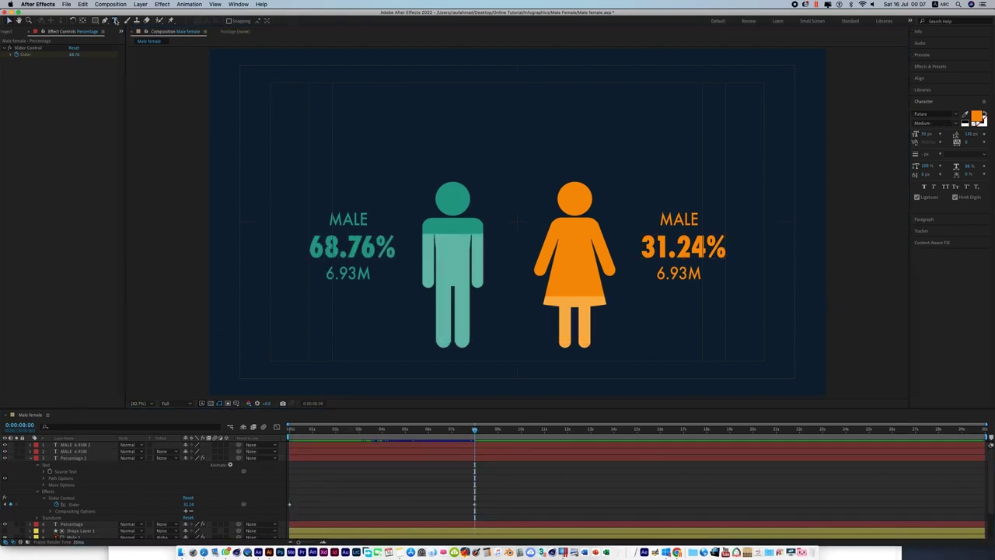
{"action": "left_click", "coordinate": [517, 87]}
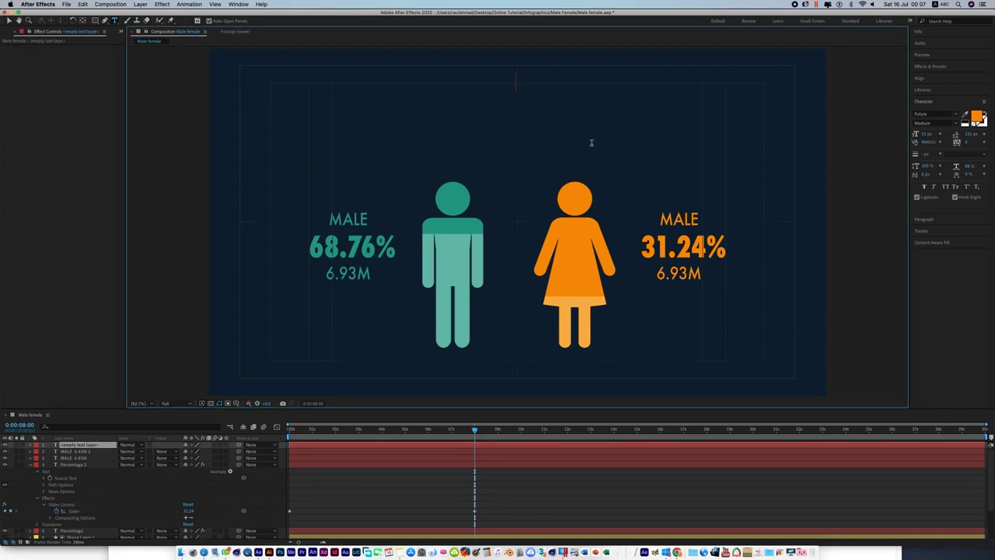
Type the orange title 'THE POPULATION OF UAE - ON 15 JULY 2022' across the top of the comp
{"action": "type", "text": "THE POP ULATION"}
{"action": "type", "text": "F "}
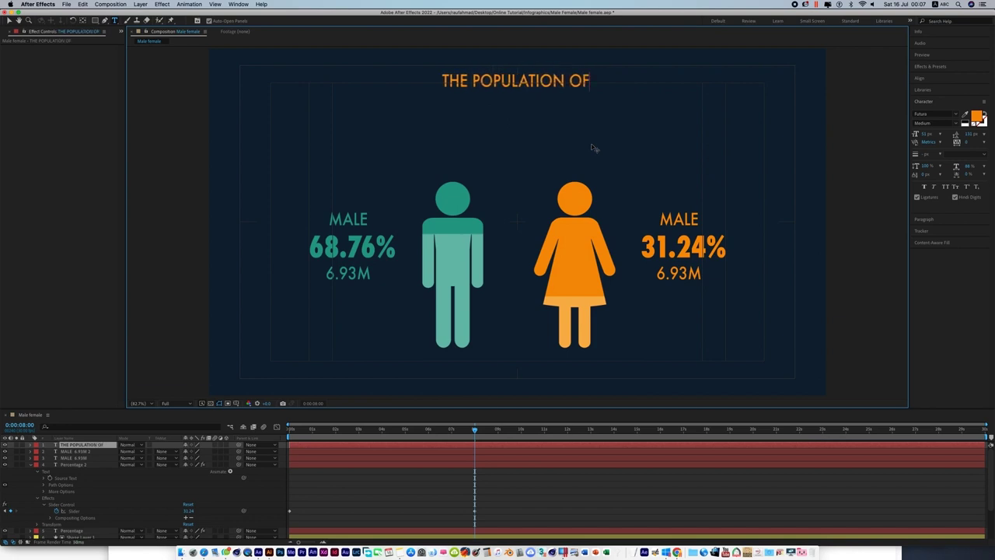
{"action": "type", "text": "UAE "}
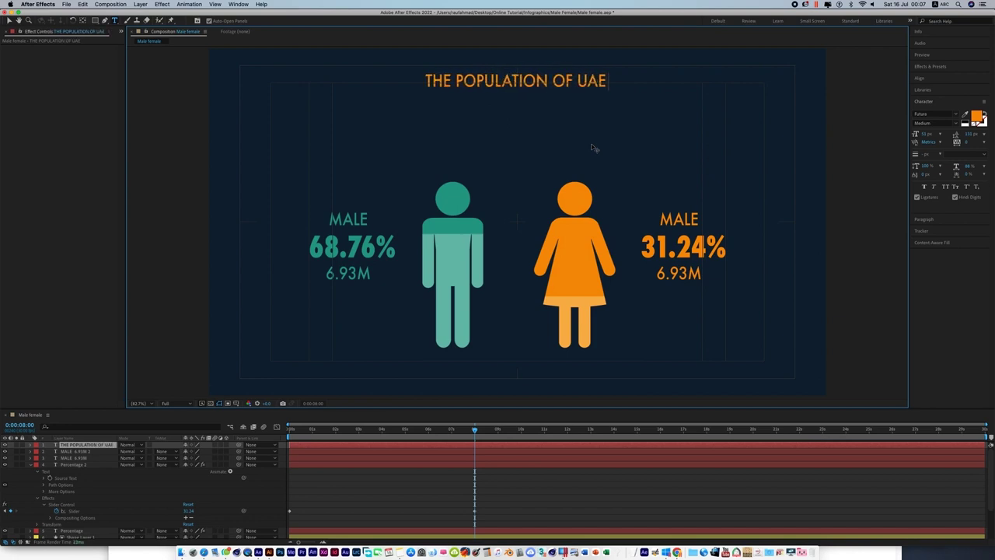
{"action": "type", "text": "- "}
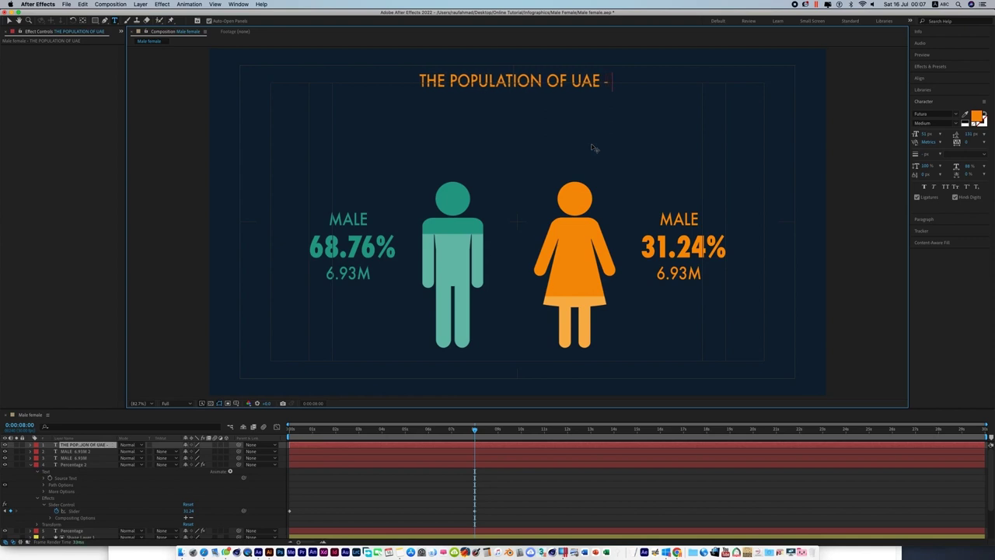
{"action": "type", "text": "ON "}
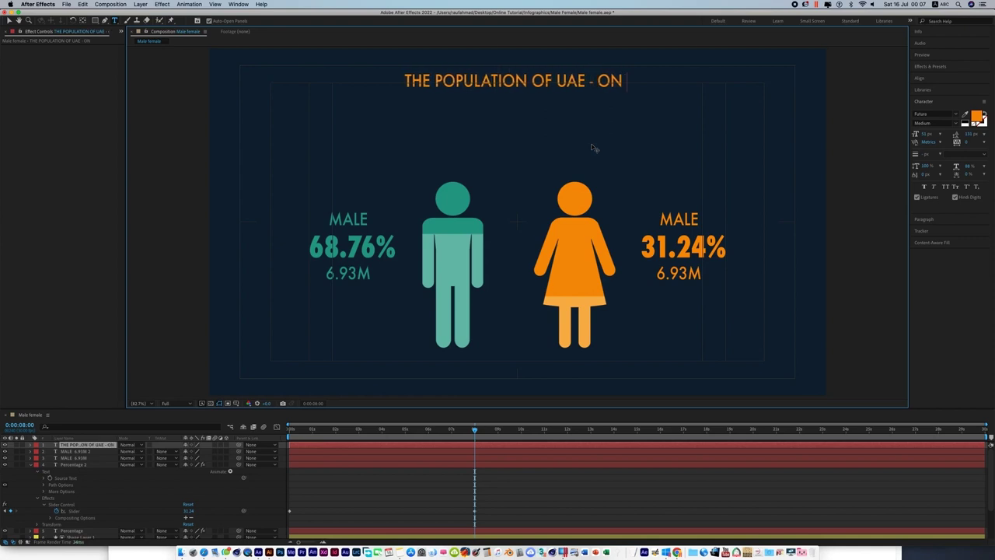
{"action": "type", "text": "15"}
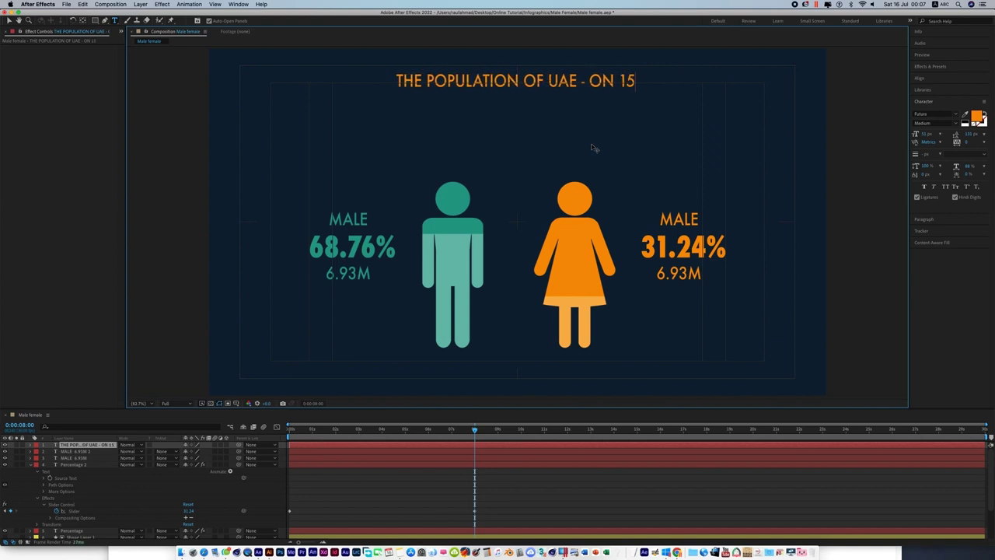
{"action": "type", "text": " JULY "}
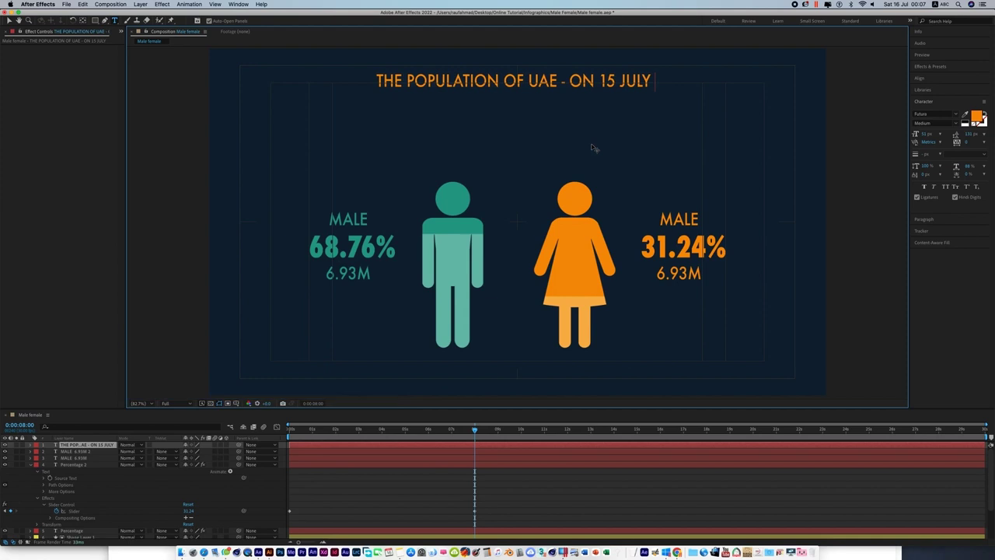
{"action": "type", "text": "2022"}
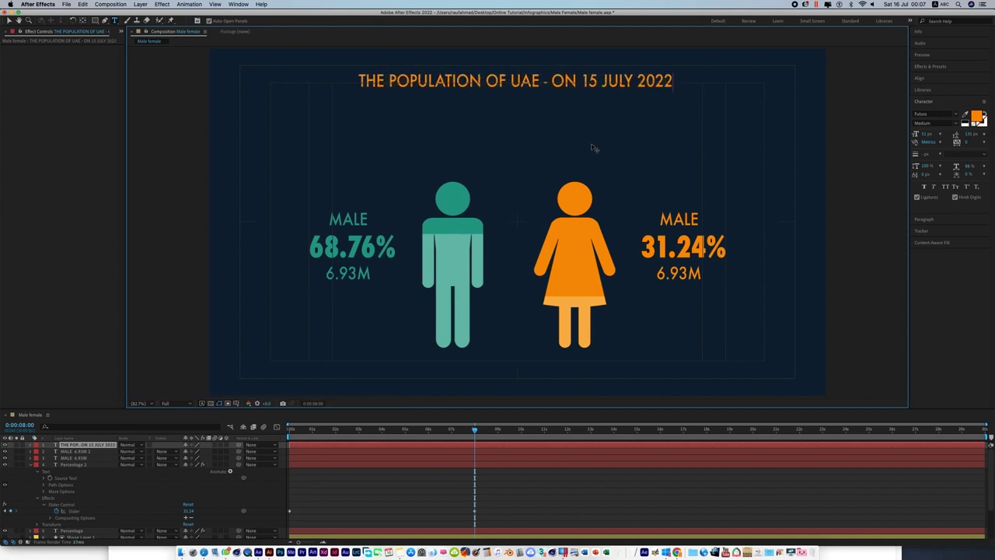
{"action": "left_click", "coordinate": [8, 20]}
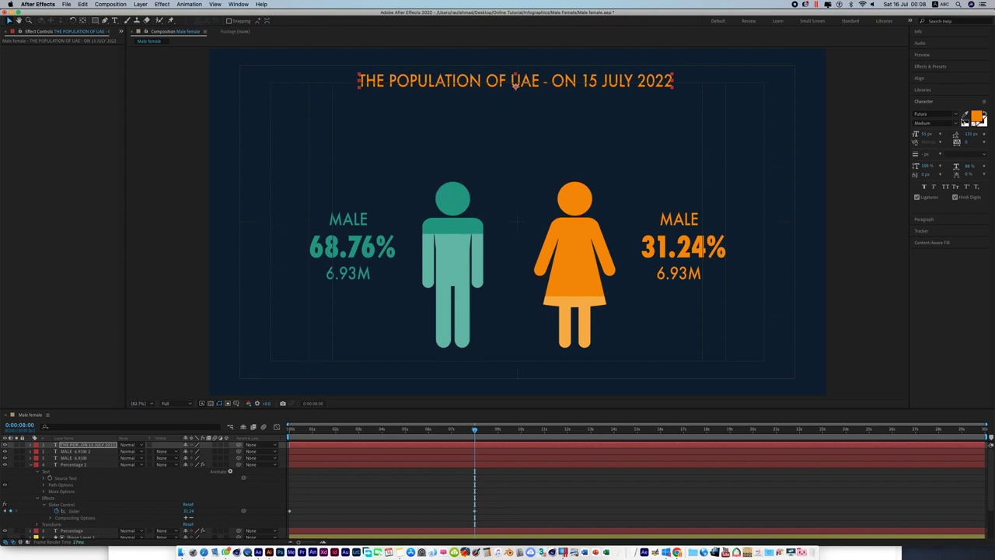
Set the title's font style to Condensed ExtraBold and move it slightly lower
{"action": "left_click", "coordinate": [958, 123]}
{"action": "left_click", "coordinate": [940, 139]}
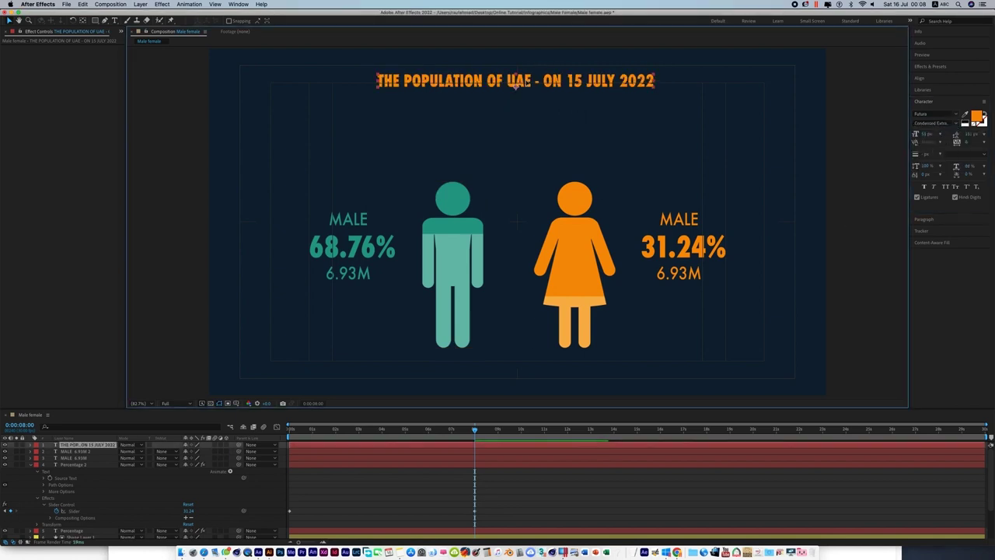
{"action": "left_click_drag", "start_coordinate": [517, 84], "coordinate": [516, 93]}
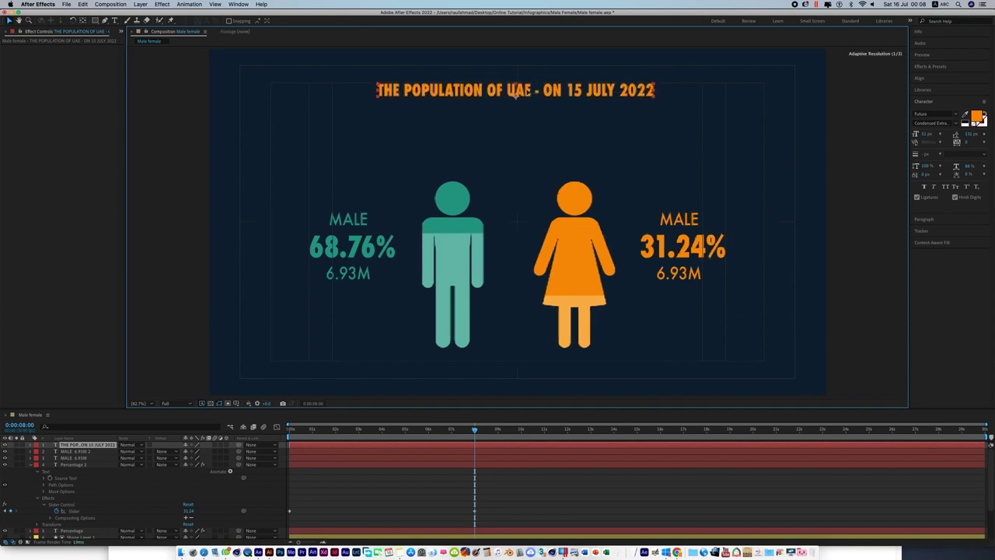
{"action": "key", "text": "Return"}
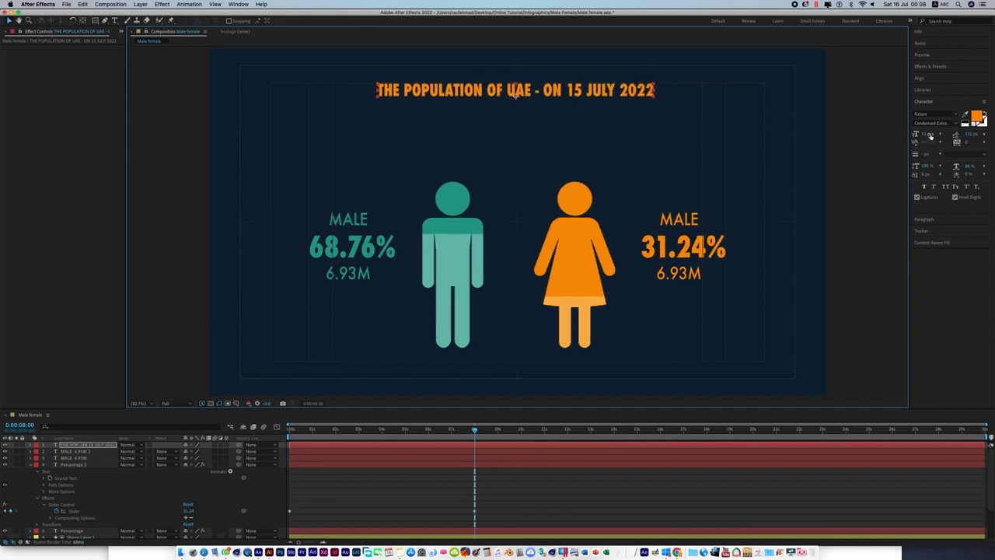
Enlarge the title's font size, nudge it down, and centre it horizontally in the composition
{"action": "left_click", "coordinate": [926, 134]}
{"action": "left_click_drag", "start_coordinate": [926, 133], "coordinate": [934, 134]}
{"action": "left_click_drag", "start_coordinate": [678, 96], "coordinate": [679, 105]}
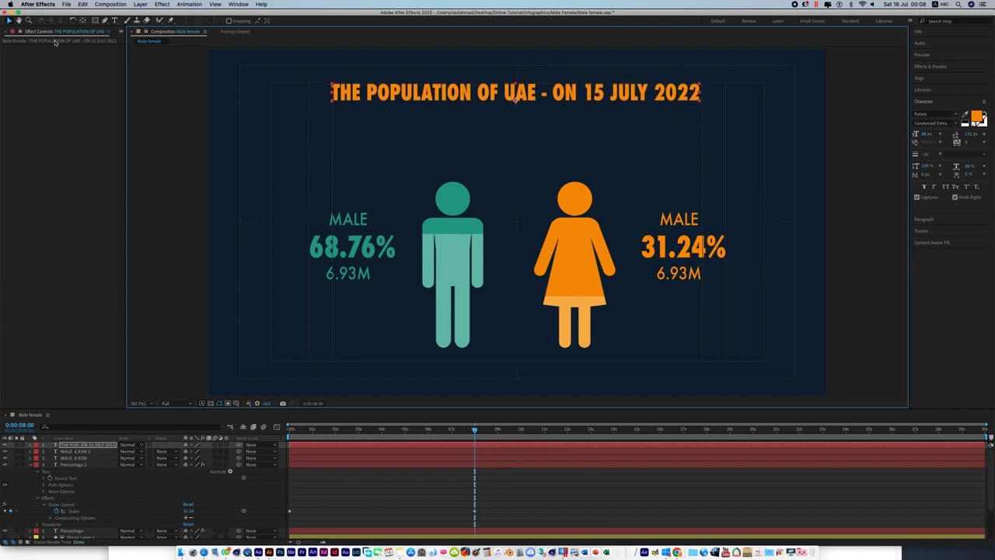
{"action": "left_click", "coordinate": [83, 23]}
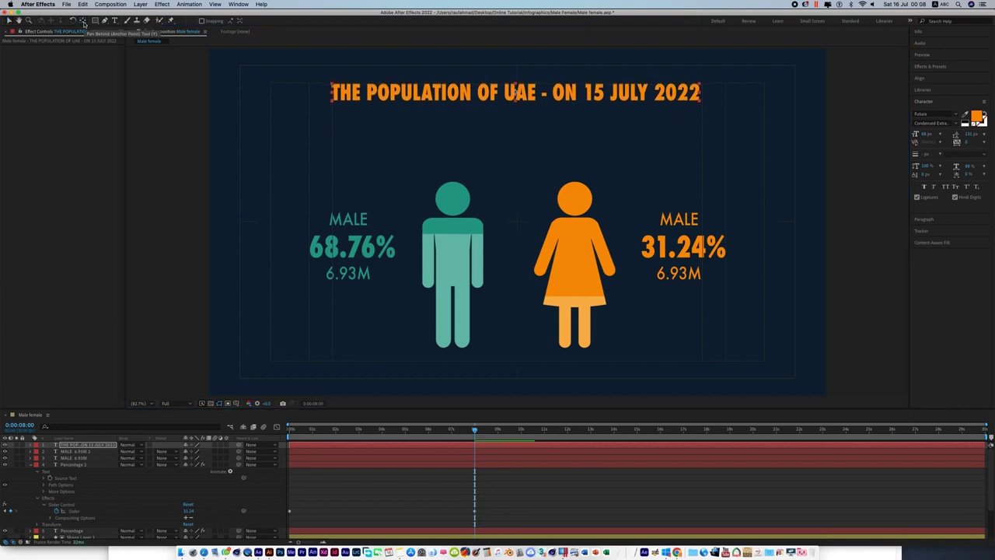
{"action": "left_click", "coordinate": [941, 78]}
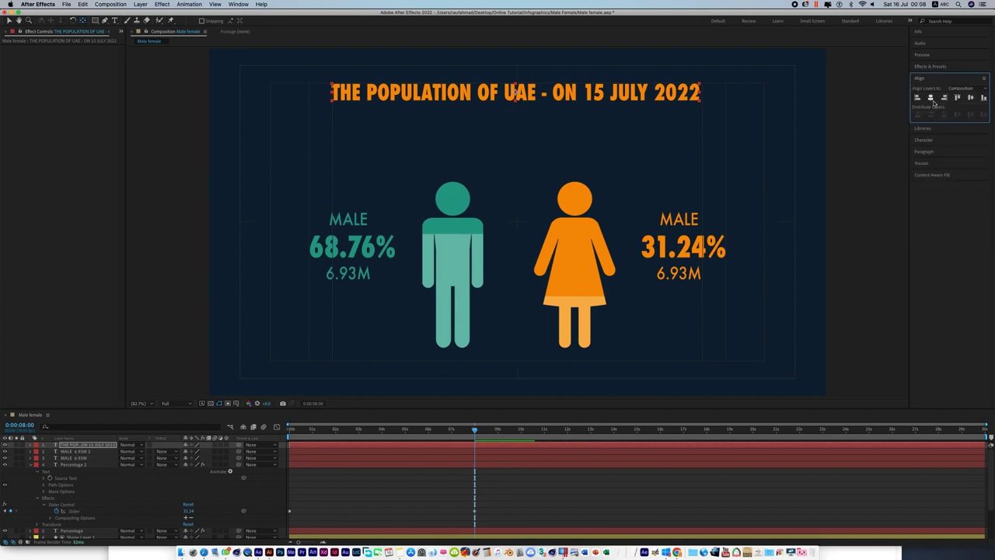
{"action": "left_click", "coordinate": [932, 98]}
{"action": "left_click", "coordinate": [10, 24]}
{"action": "left_click", "coordinate": [218, 212]}
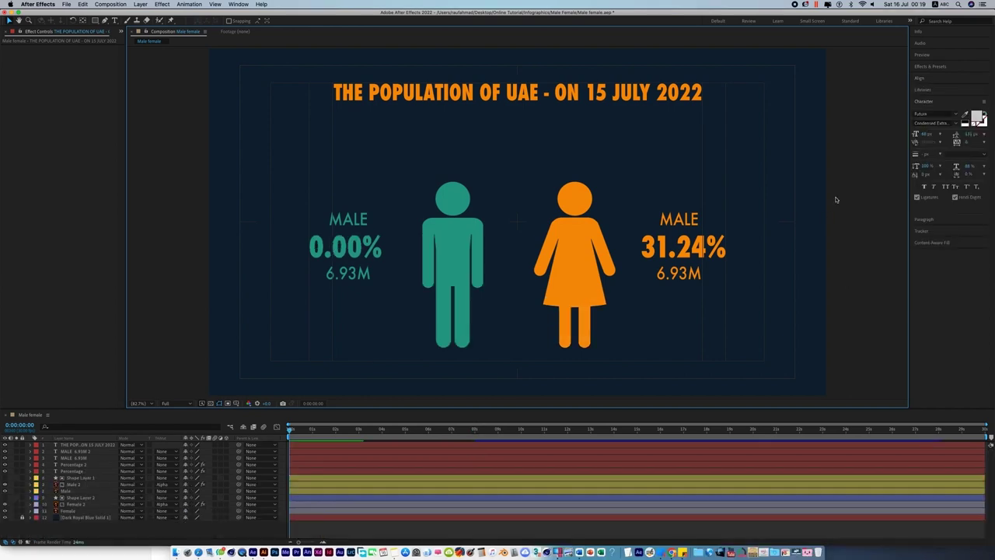
Change the title's fill colour from orange to light grey, hex CCCCCC
{"action": "left_click", "coordinate": [515, 95]}
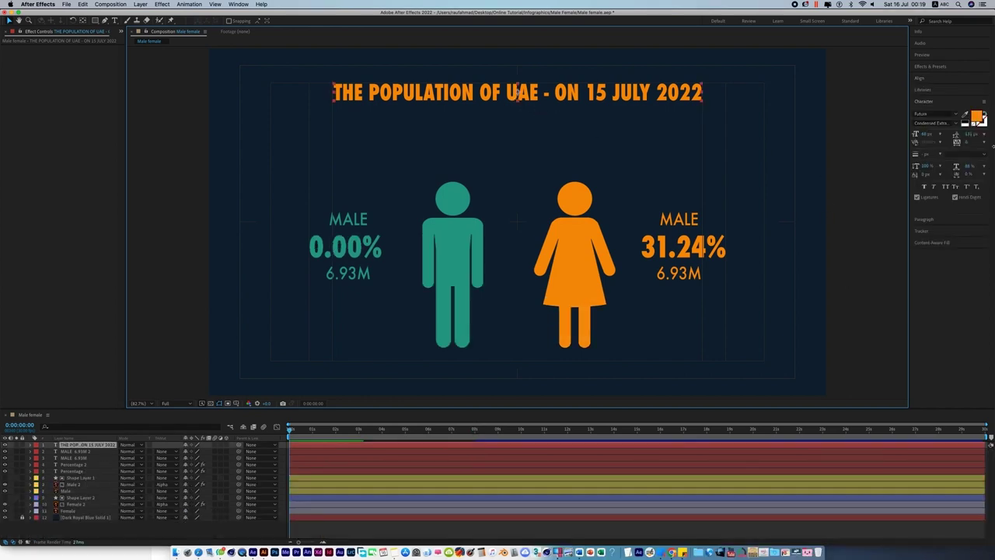
{"action": "left_click", "coordinate": [976, 116]}
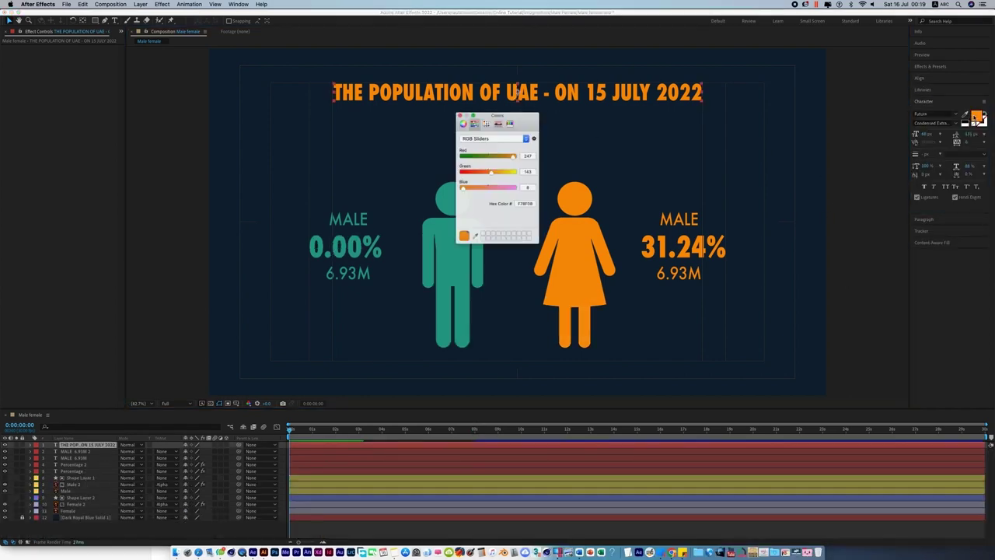
{"action": "double_click", "coordinate": [535, 204]}
{"action": "type", "text": "cccccc"}
{"action": "left_click", "coordinate": [458, 112]}
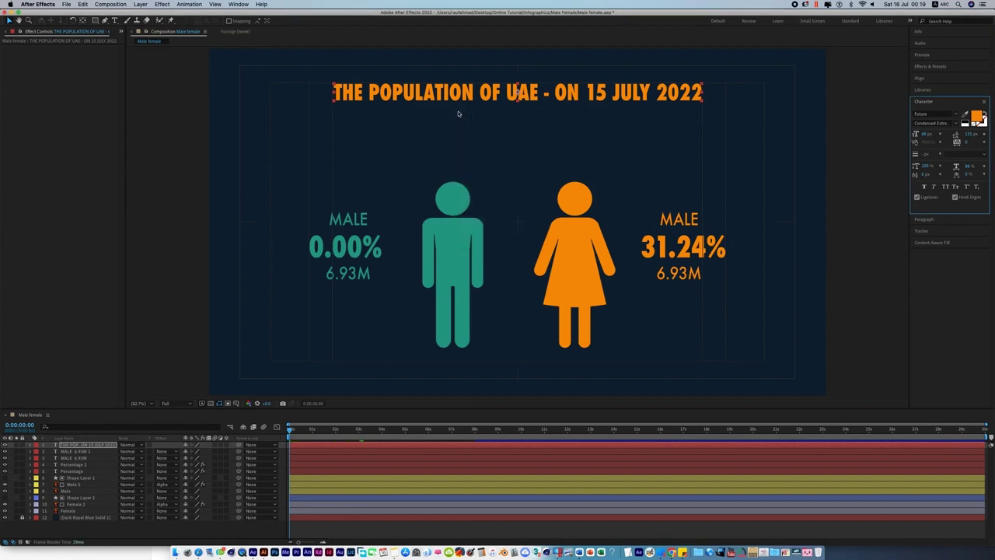
{"action": "left_click", "coordinate": [979, 118]}
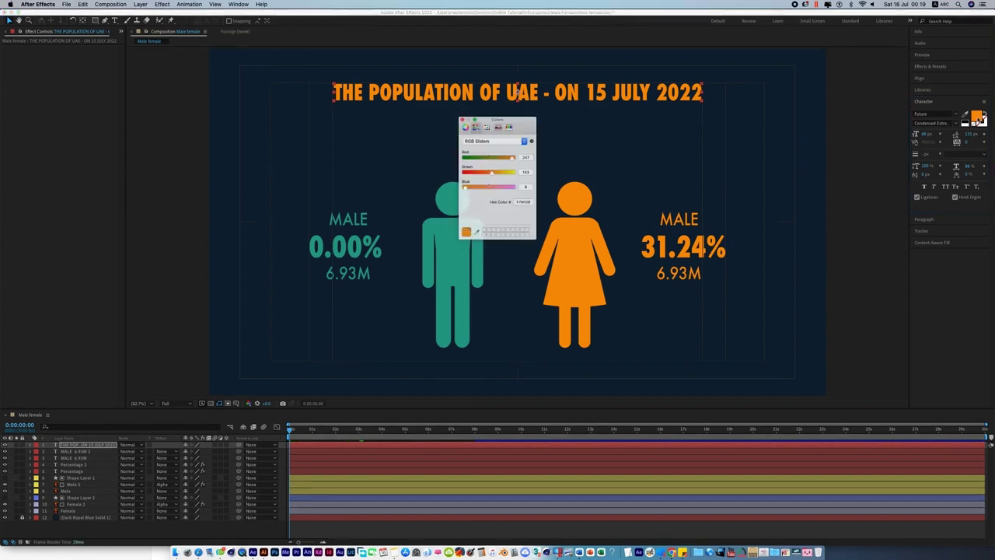
{"action": "left_click", "coordinate": [536, 206]}
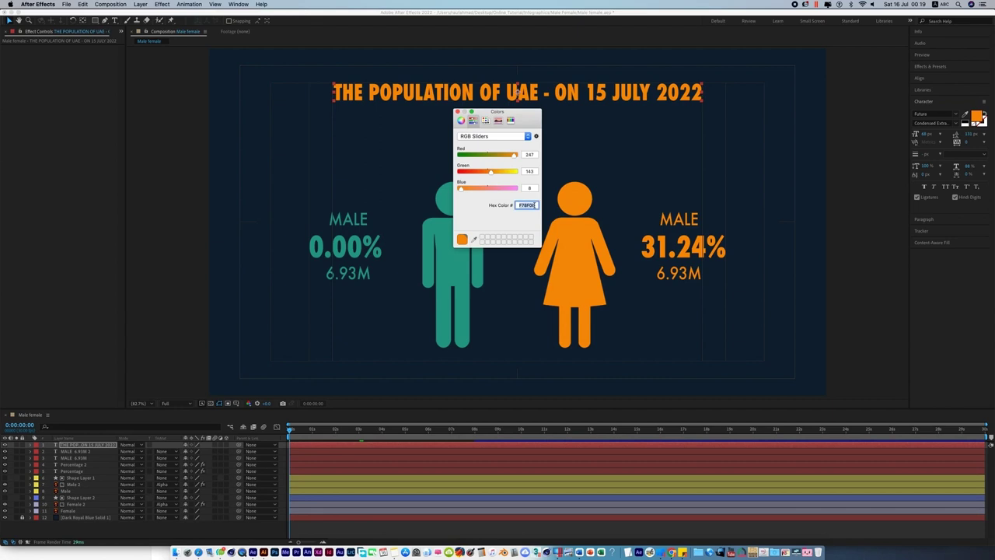
{"action": "type", "text": "c"}
{"action": "type", "text": "ccccc"}
{"action": "left_click", "coordinate": [533, 187]}
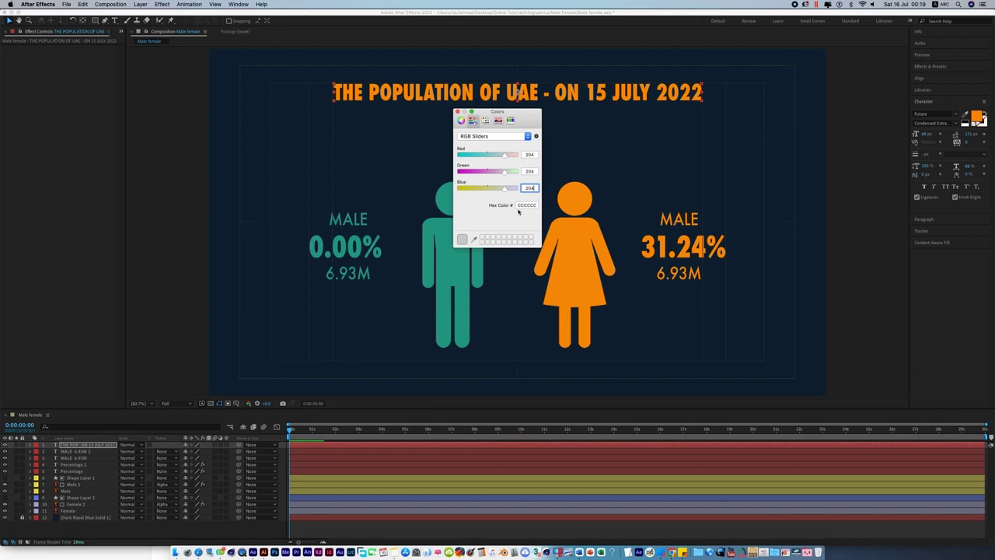
{"action": "left_click", "coordinate": [458, 113]}
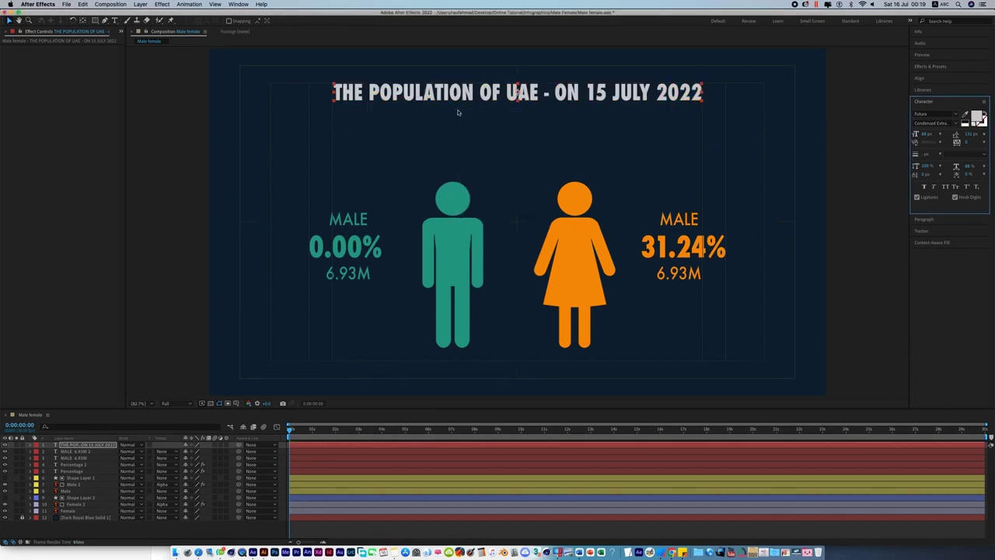
{"action": "left_click", "coordinate": [855, 265]}
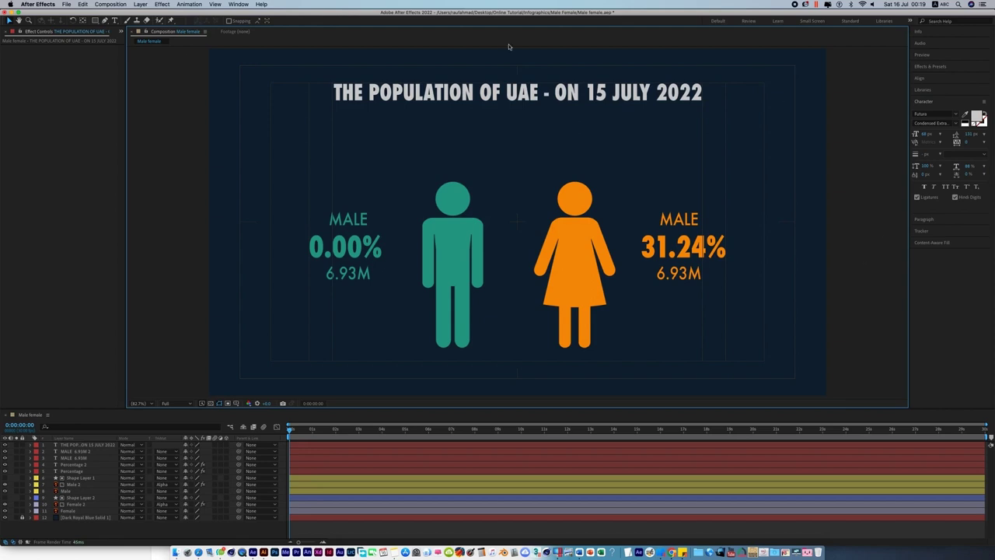
{"action": "left_click", "coordinate": [116, 22]}
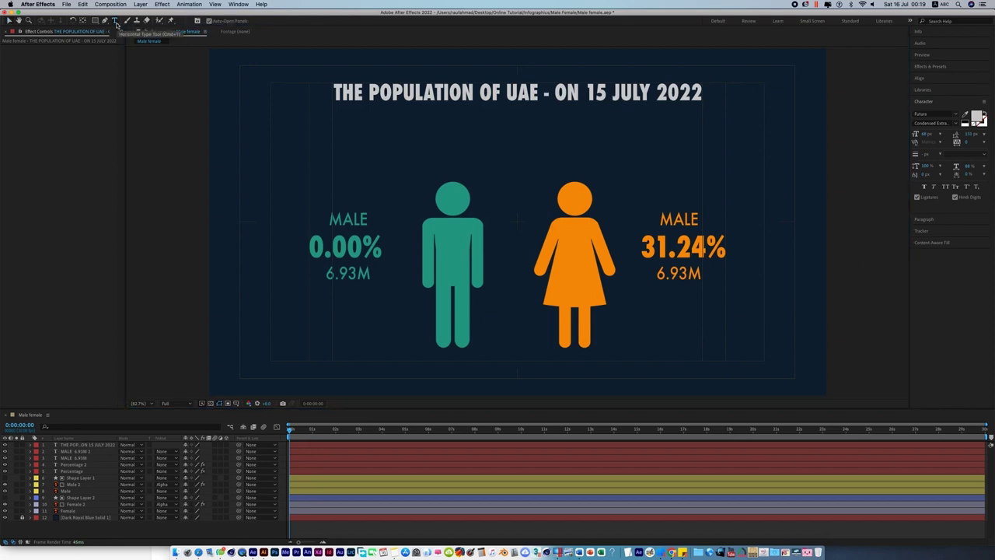
Create an empty text layer below the title and rename it 'Population of UAE'
{"action": "left_click", "coordinate": [515, 143]}
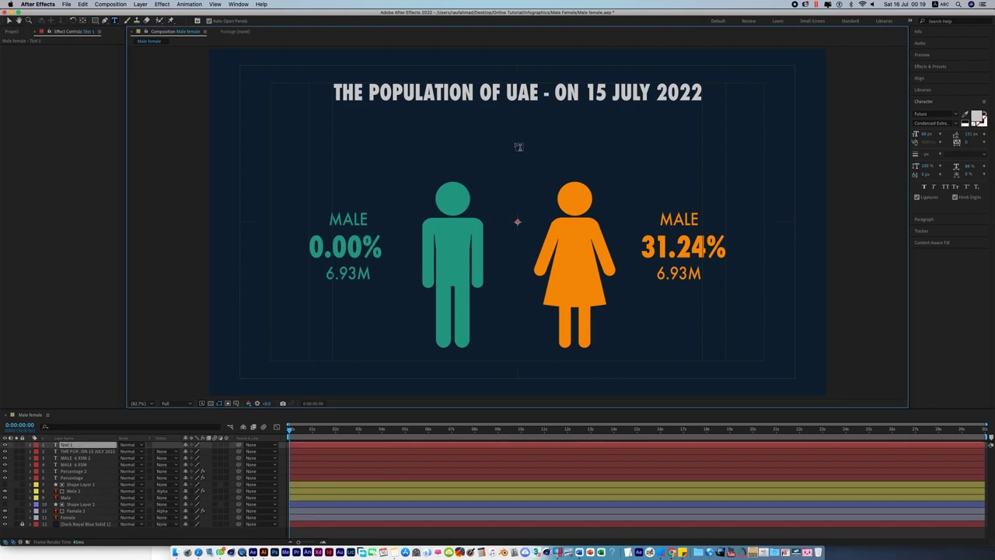
{"action": "left_click", "coordinate": [91, 448]}
{"action": "right_click", "coordinate": [91, 448]}
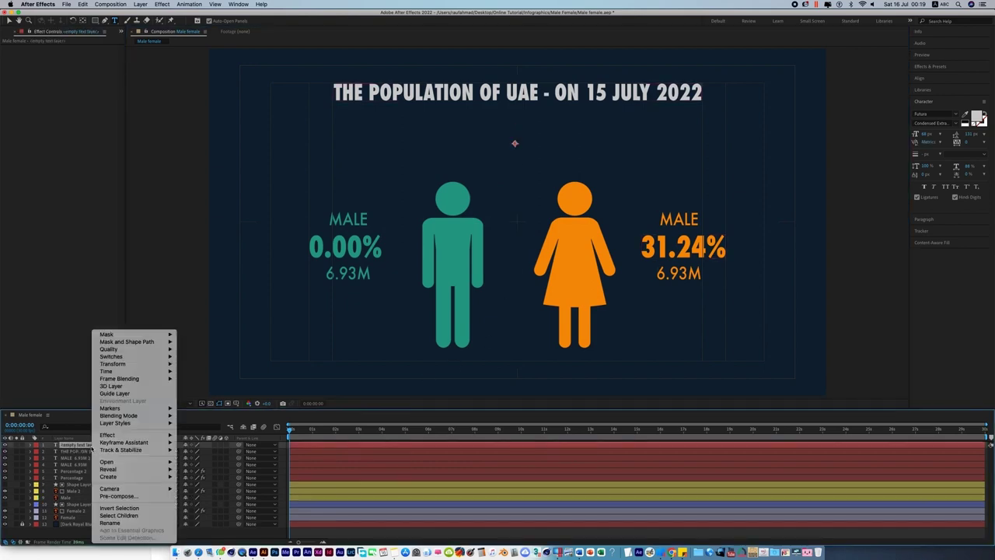
{"action": "left_click", "coordinate": [111, 523]}
{"action": "type", "text": "Popul"}
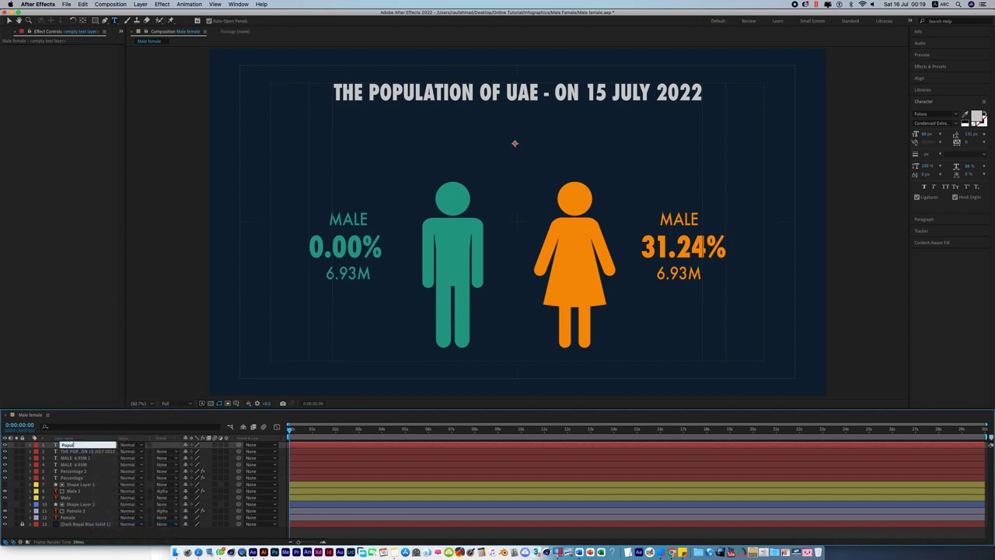
{"action": "type", "text": "ation of UAE"}
{"action": "key", "text": "ctrl+space"}
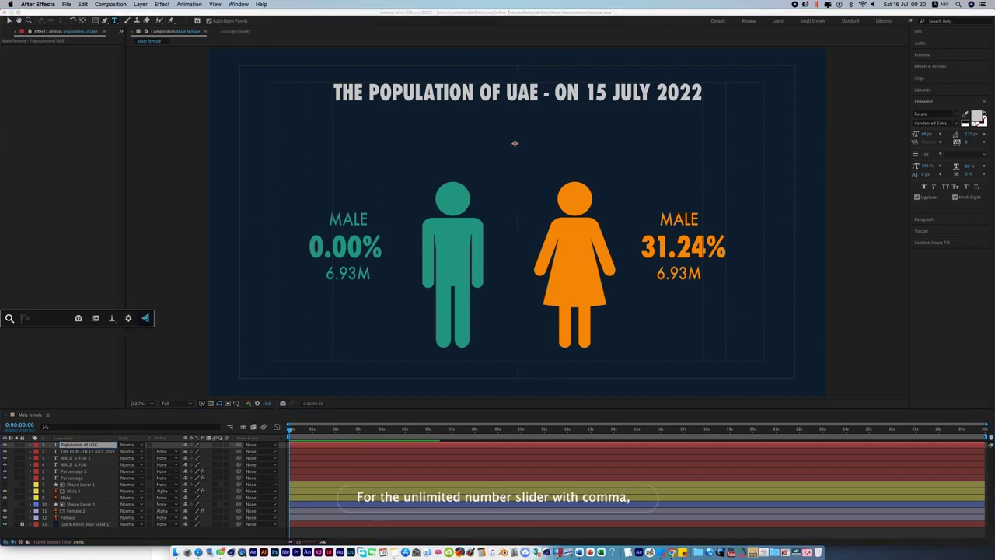
{"action": "left_click", "coordinate": [68, 340]}
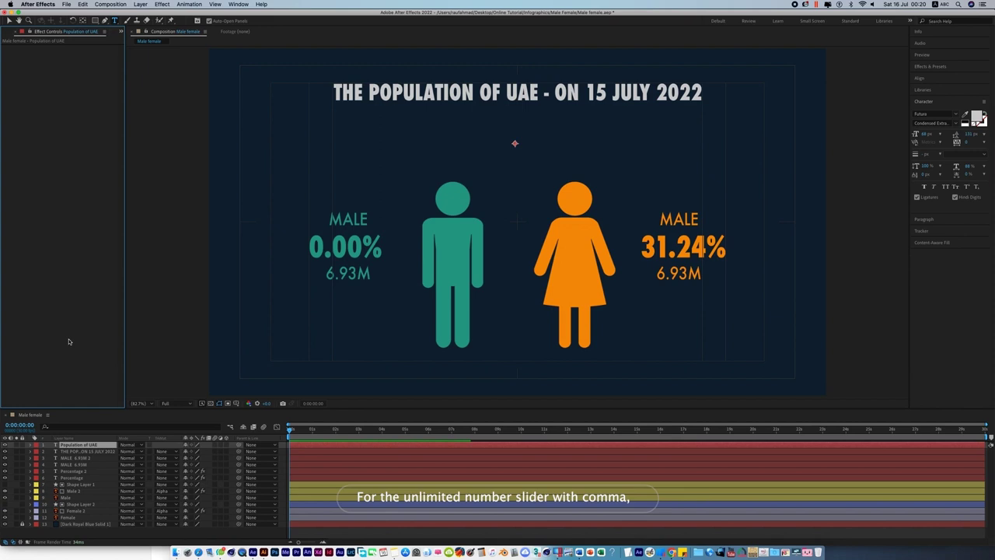
Add a Point Control effect to the Population of UAE layer
{"action": "left_click", "coordinate": [99, 447]}
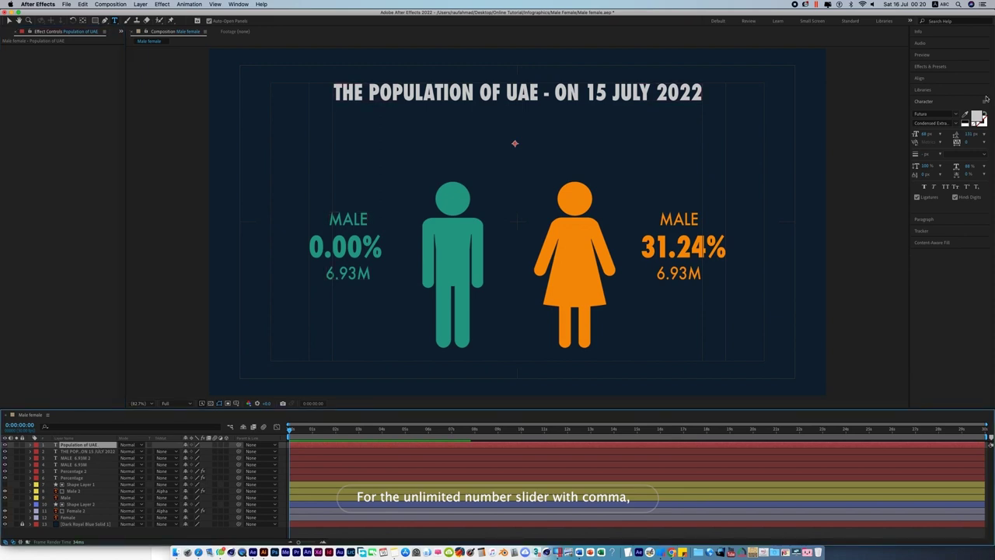
{"action": "left_click", "coordinate": [945, 68]}
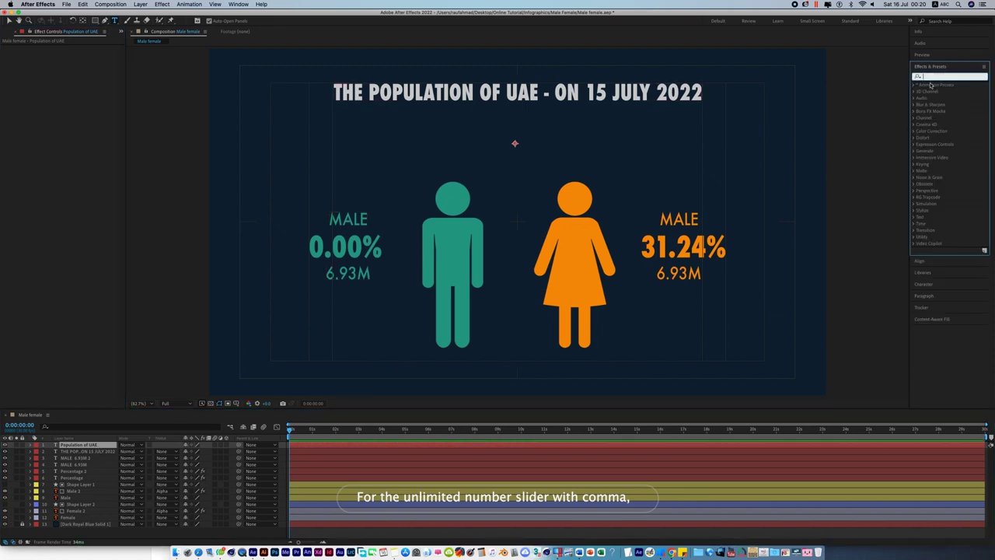
{"action": "type", "text": "point"}
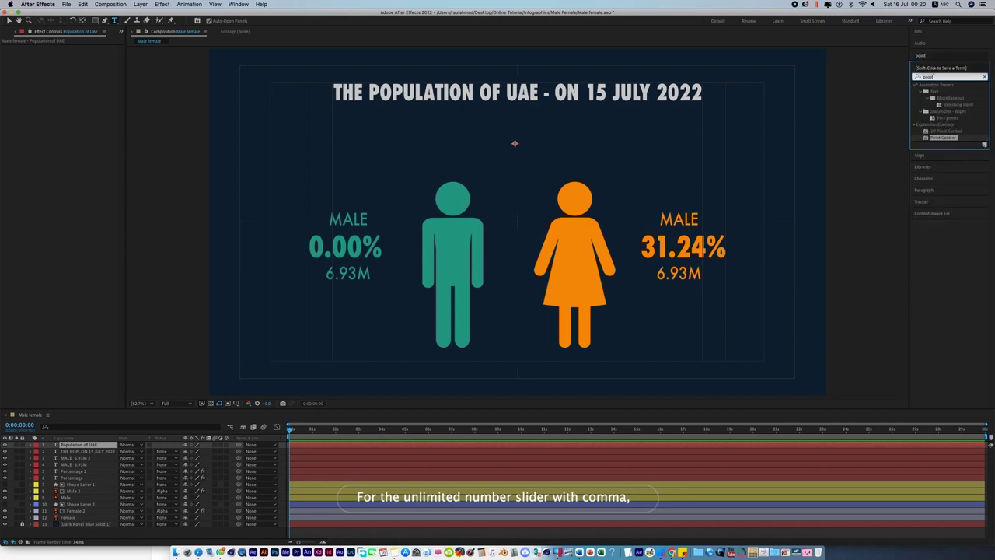
{"action": "left_click_drag", "start_coordinate": [943, 140], "coordinate": [108, 446]}
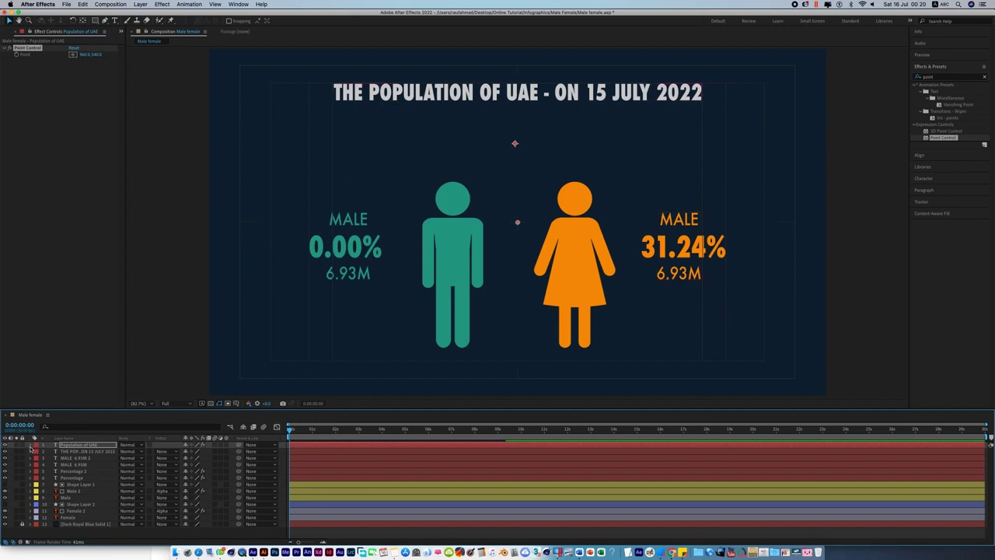
Link the layer's Source Text expression to the Point Control's value
{"action": "left_click", "coordinate": [31, 445]}
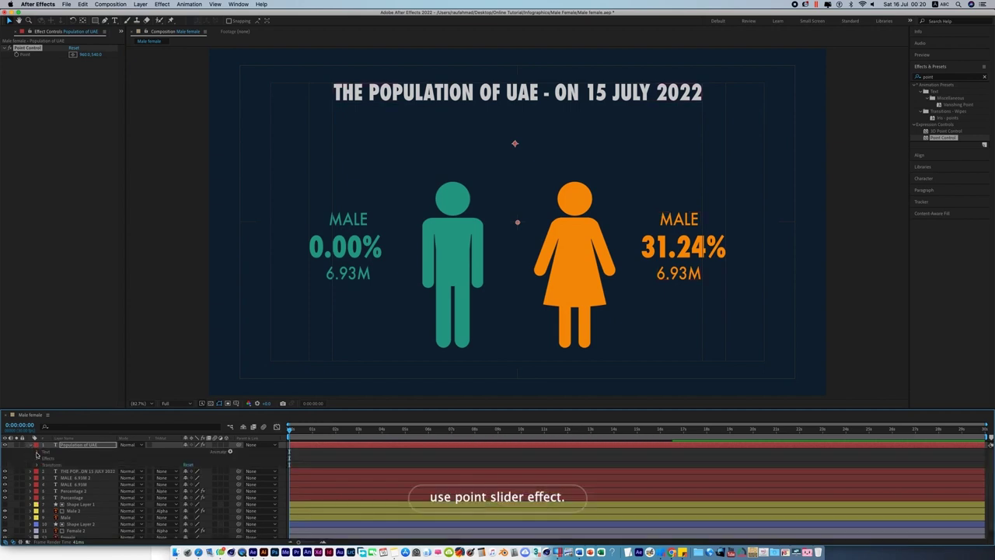
{"action": "left_click", "coordinate": [36, 451]}
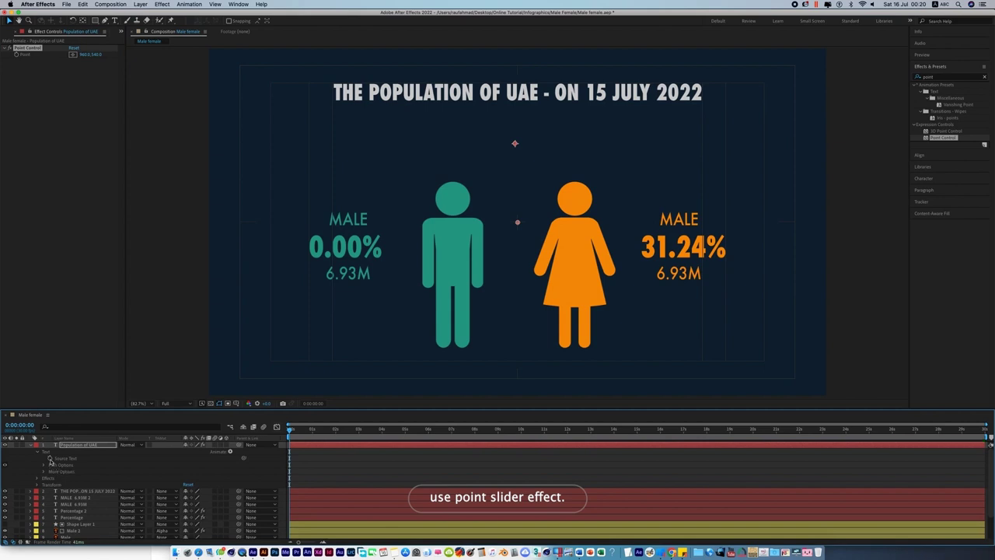
{"action": "left_click", "coordinate": [49, 459], "text": "alt"}
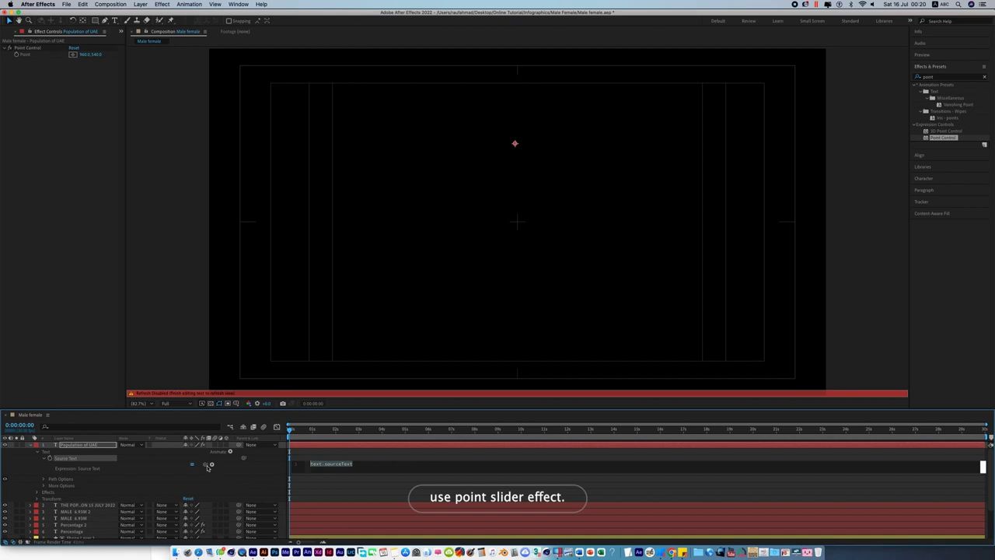
{"action": "left_click_drag", "start_coordinate": [204, 464], "coordinate": [24, 57]}
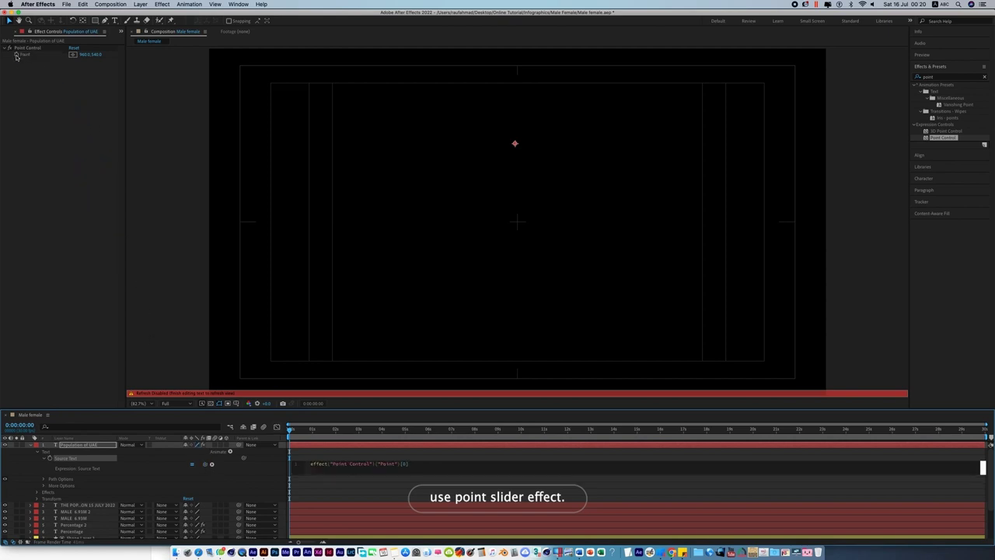
{"action": "left_click", "coordinate": [16, 56]}
Set the Point Control's X value to 0 so the counter starts at 0
{"action": "left_click", "coordinate": [84, 55]}
{"action": "type", "text": "0"}
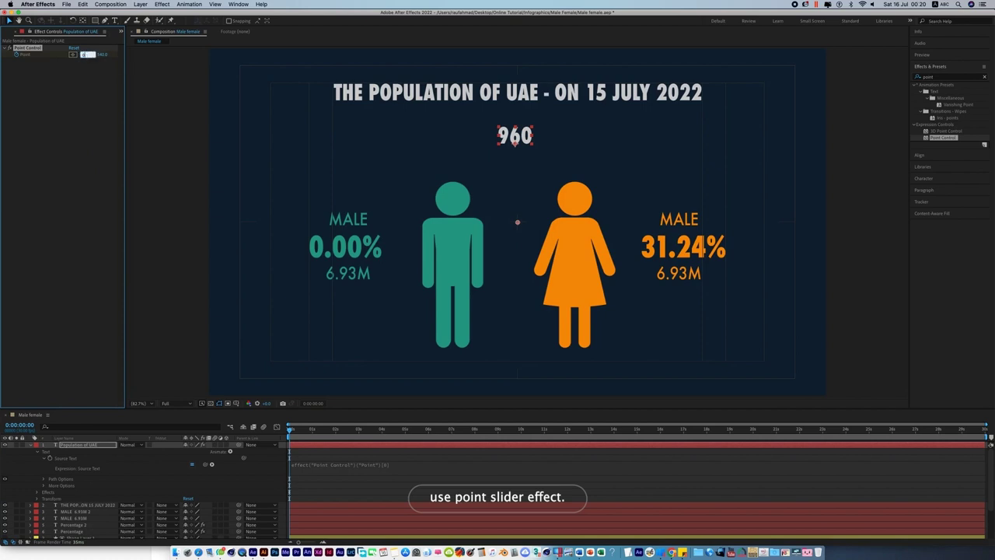
{"action": "key", "text": "Return"}
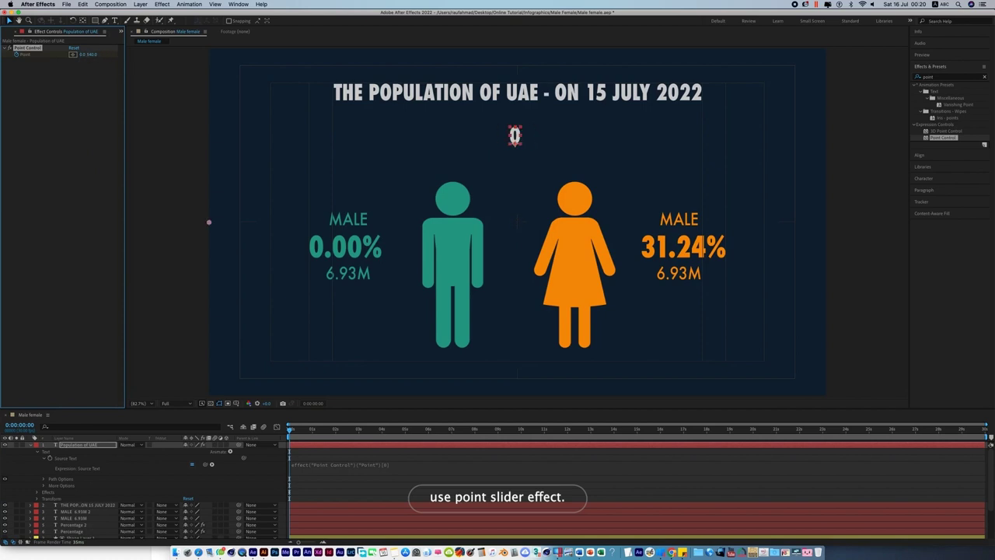
{"action": "left_click_drag", "start_coordinate": [289, 430], "coordinate": [475, 451]}
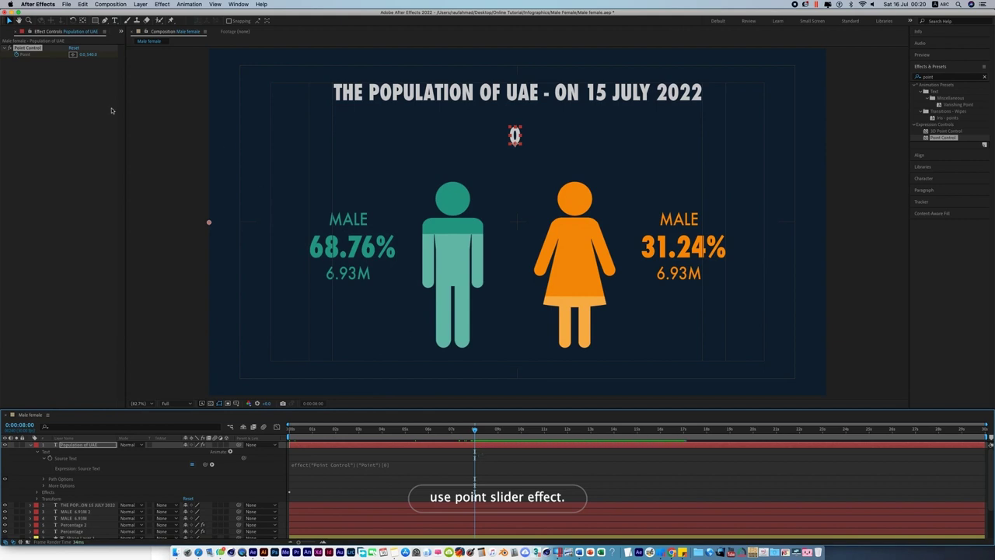
At 0:00:08:00, set the Point Control X value to 10139681
{"action": "left_click", "coordinate": [82, 57]}
{"action": "left_click", "coordinate": [82, 54]}
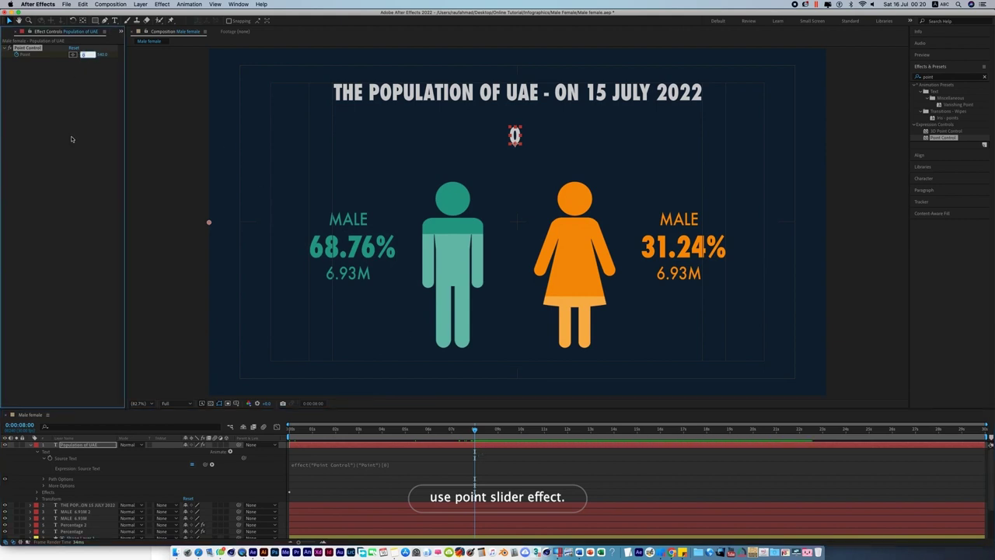
{"action": "type", "text": "10159"}
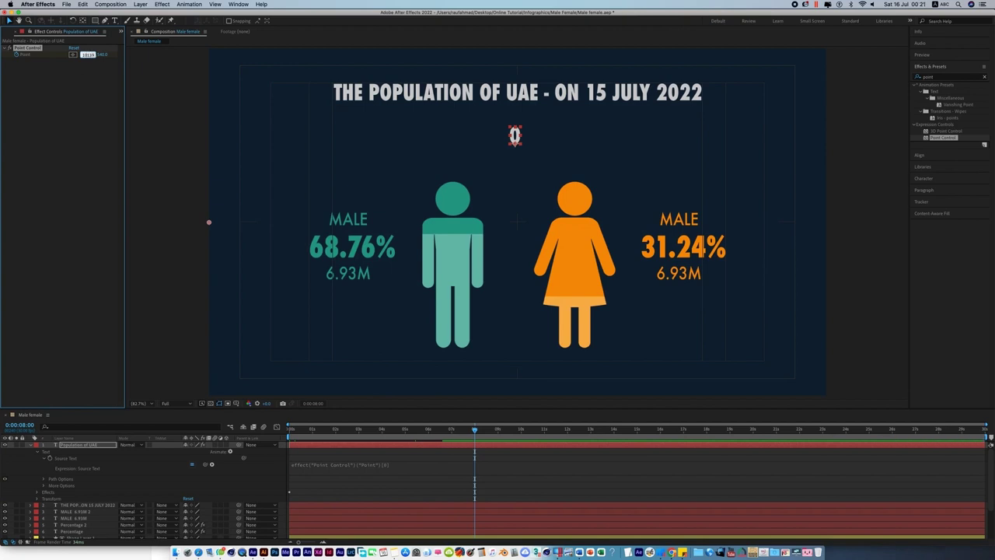
{"action": "type", "text": "1390"}
{"action": "key", "text": "Return"}
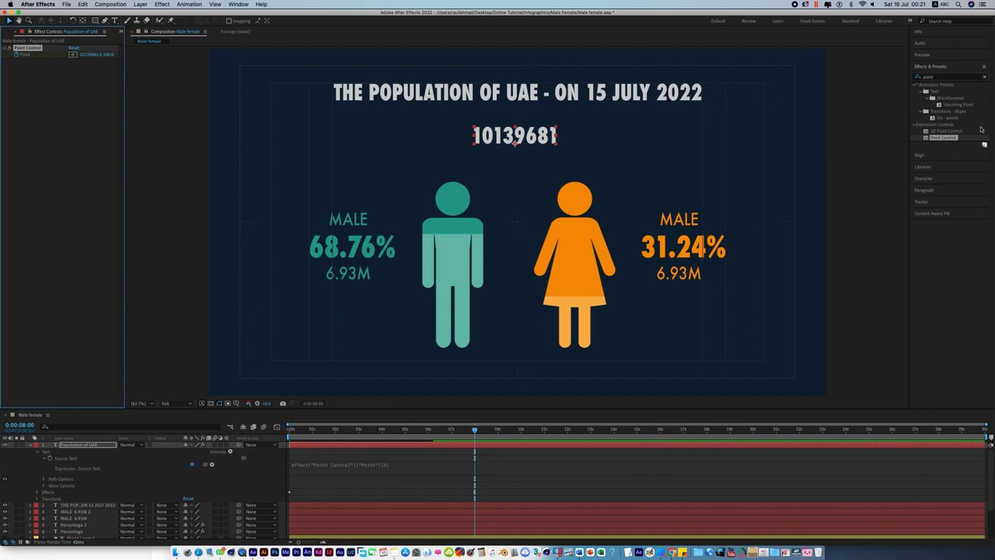
{"action": "left_click", "coordinate": [931, 180]}
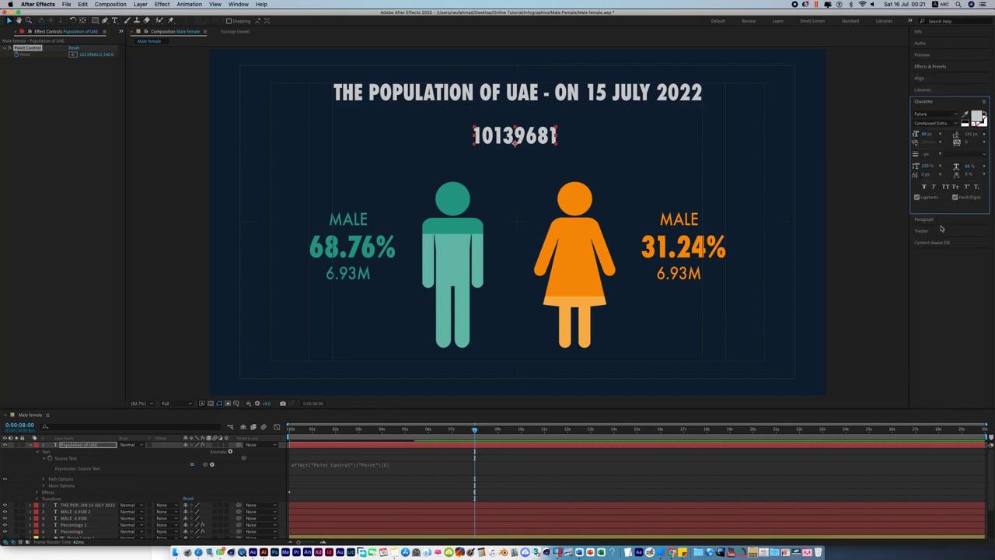
Enlarge the population number to 113 px and colour it pale yellow, hex F7FC90
{"action": "left_click_drag", "start_coordinate": [924, 137], "coordinate": [946, 137]}
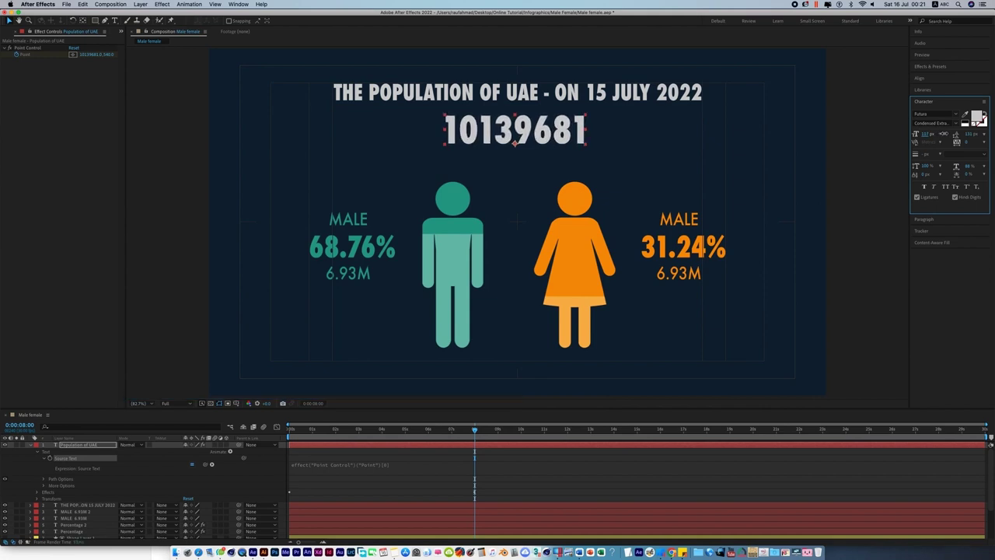
{"action": "left_click", "coordinate": [977, 117]}
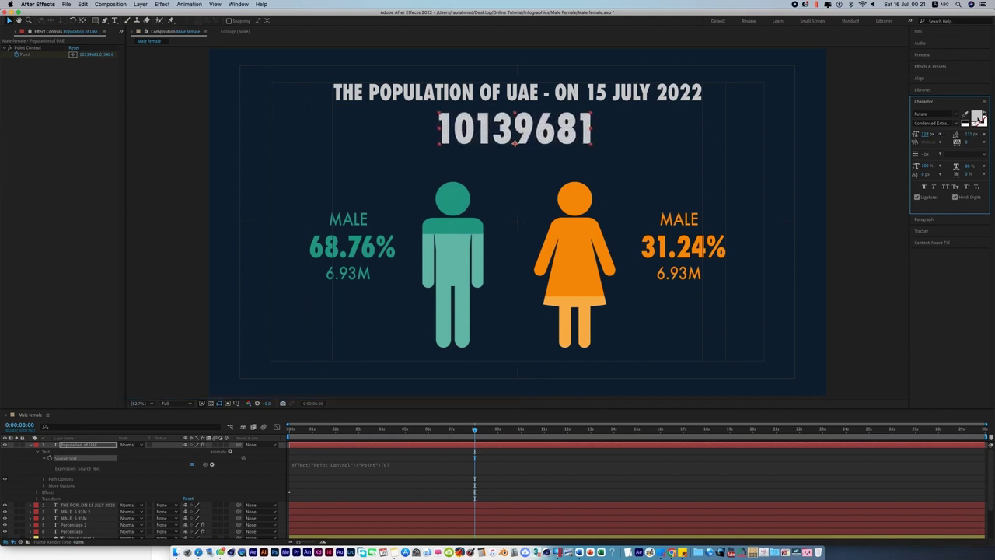
{"action": "double_click", "coordinate": [534, 205]}
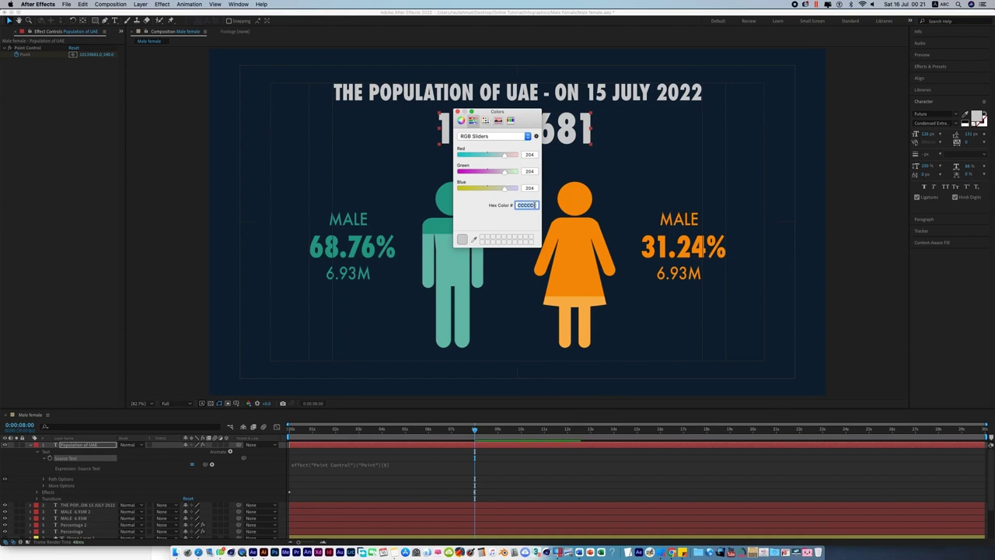
{"action": "type", "text": "f7"}
{"action": "type", "text": "fc"}
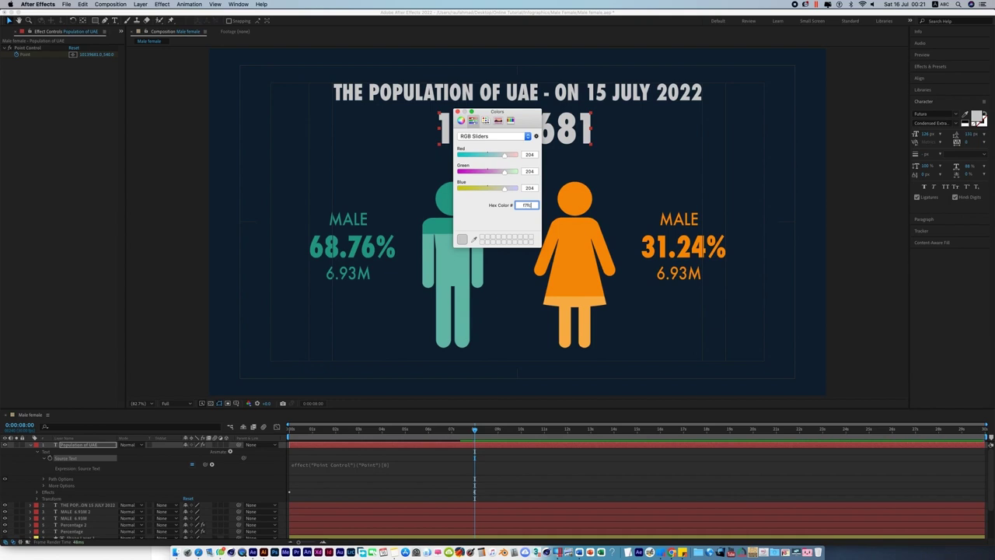
{"action": "type", "text": "90"}
{"action": "key", "text": "Tab"}
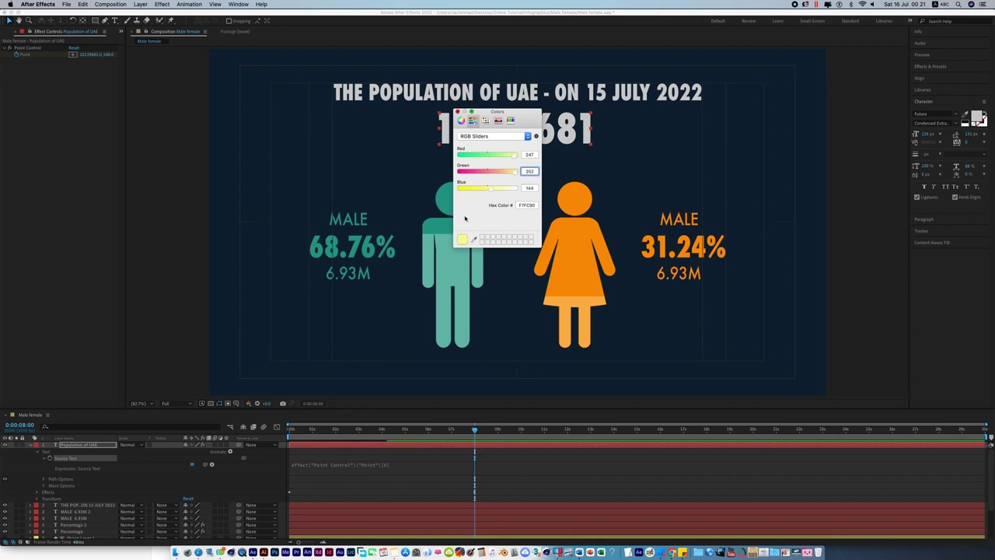
{"action": "left_click", "coordinate": [457, 112]}
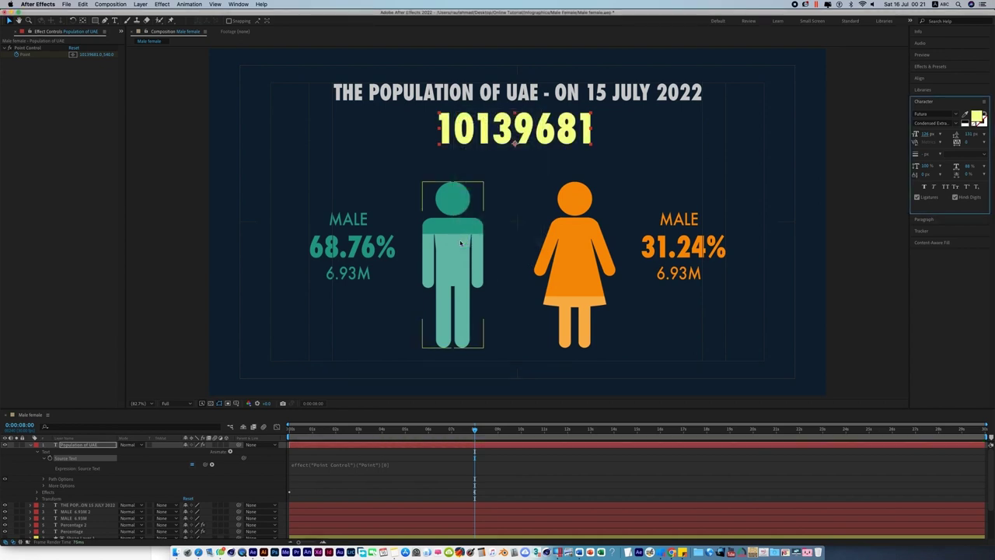
{"action": "left_click", "coordinate": [397, 465]}
{"action": "left_click", "coordinate": [426, 469]}
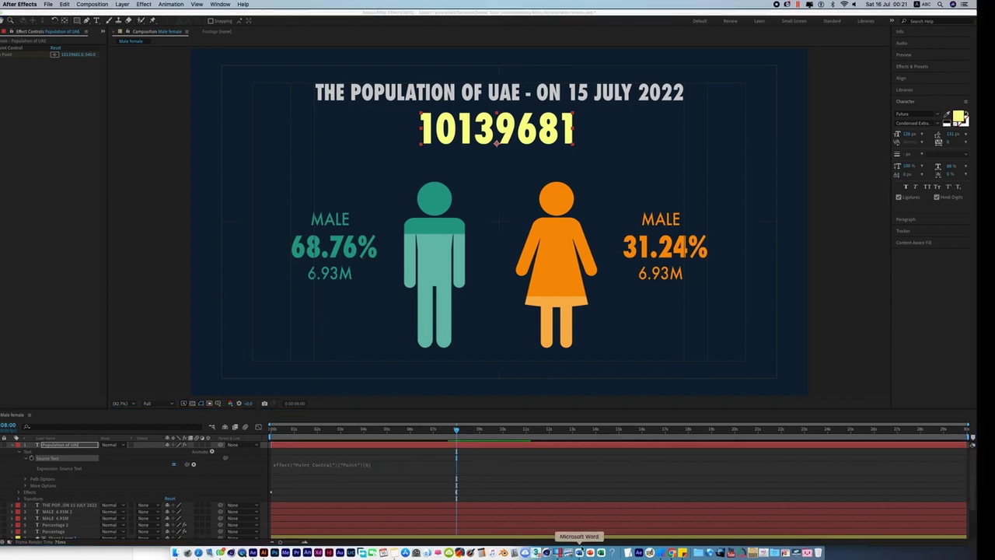
Copy the comma-formatting expression from the Word document and return to After Effects
{"action": "left_click", "coordinate": [579, 552]}
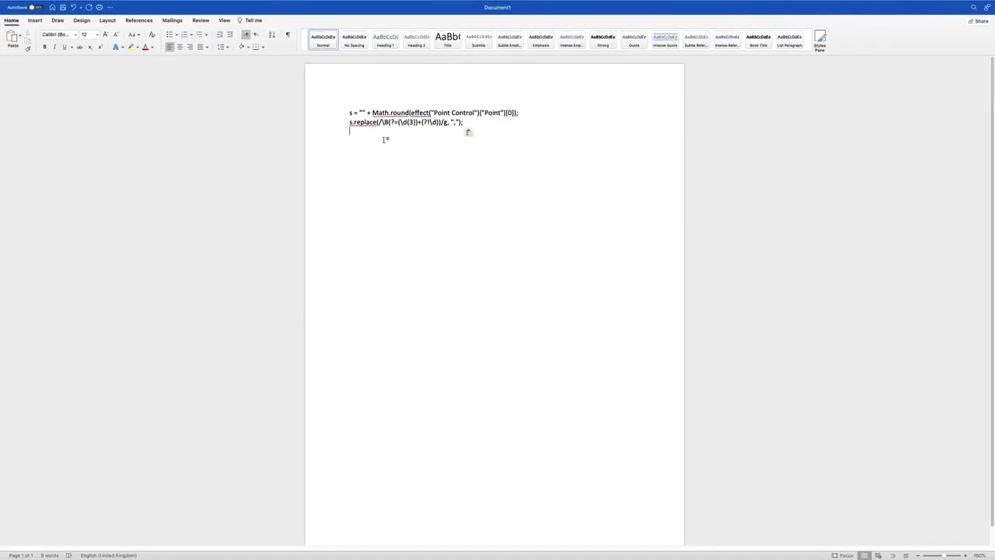
{"action": "key", "text": "super+a"}
{"action": "right_click", "coordinate": [397, 115]}
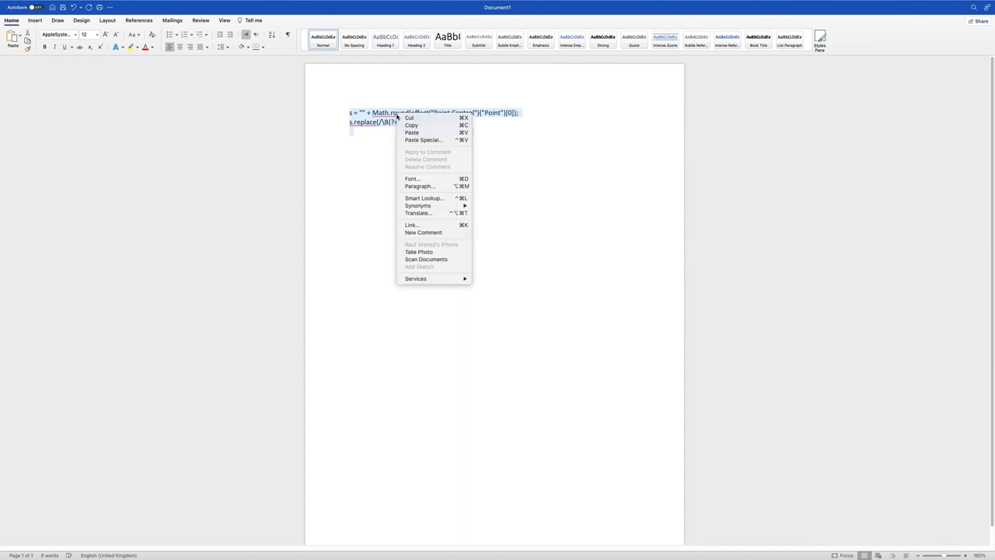
{"action": "left_click", "coordinate": [416, 123]}
{"action": "mouse_move", "coordinate": [318, 552]}
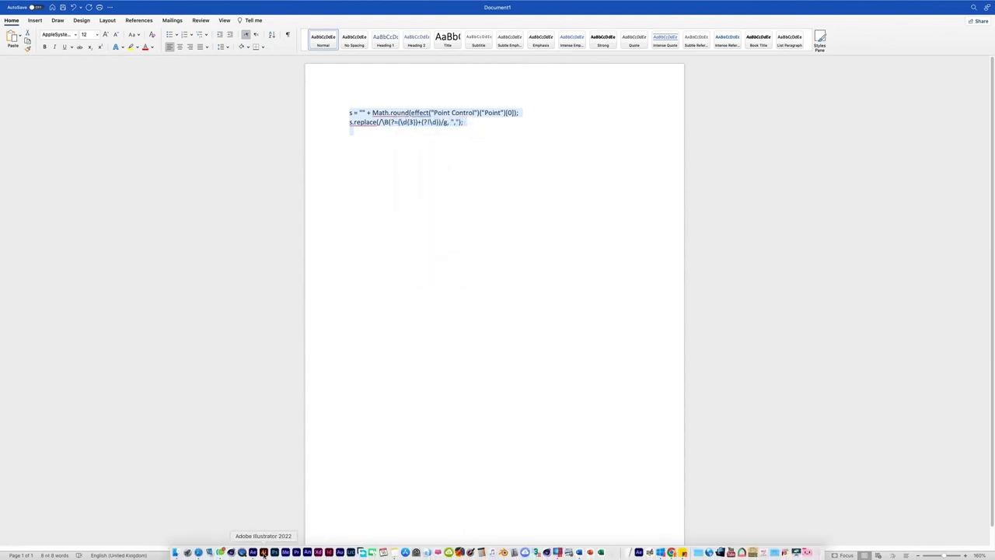
{"action": "left_click", "coordinate": [254, 553]}
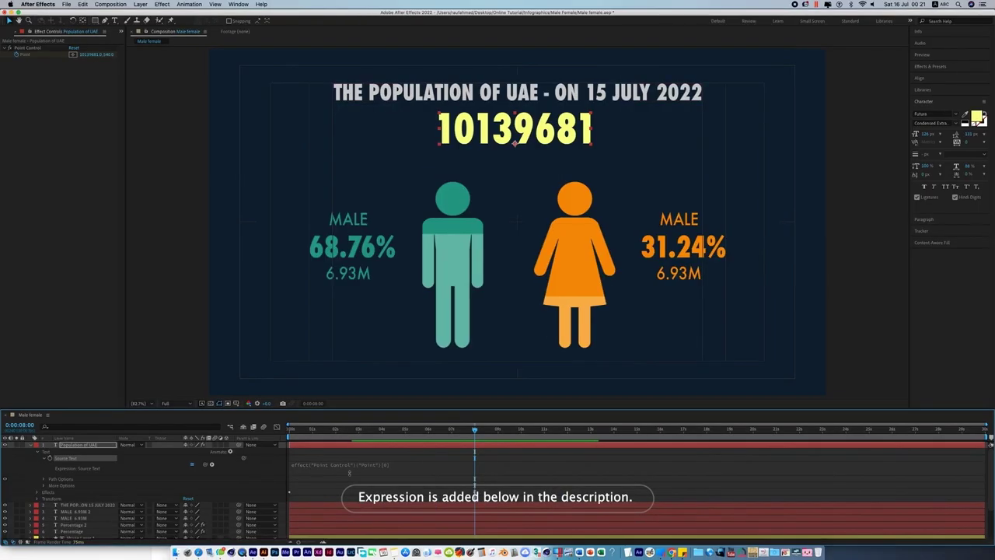
{"action": "left_click", "coordinate": [352, 466]}
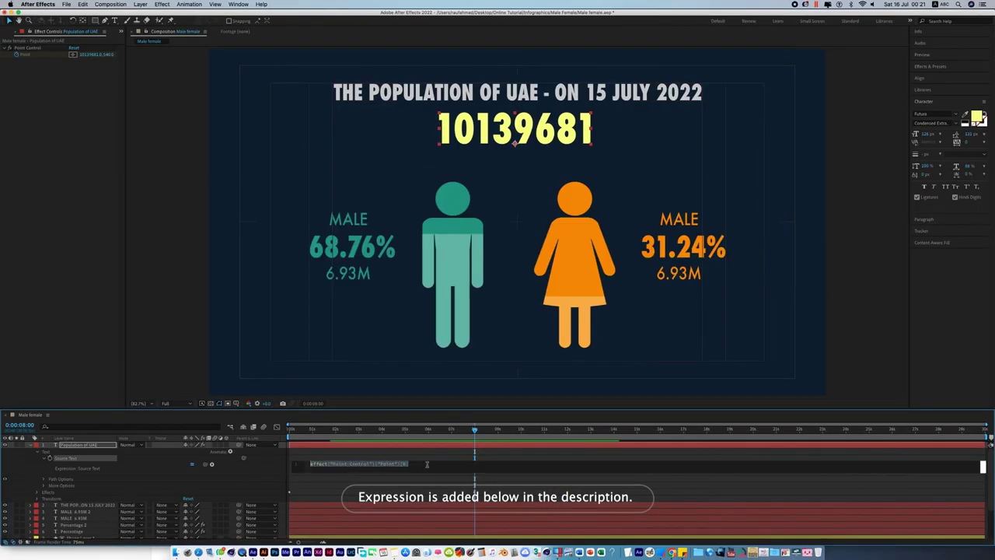
Paste the comma-formatting expression into Source Text so the number reads 10,139,681
{"action": "key", "text": "super+v"}
{"action": "left_click", "coordinate": [264, 362]}
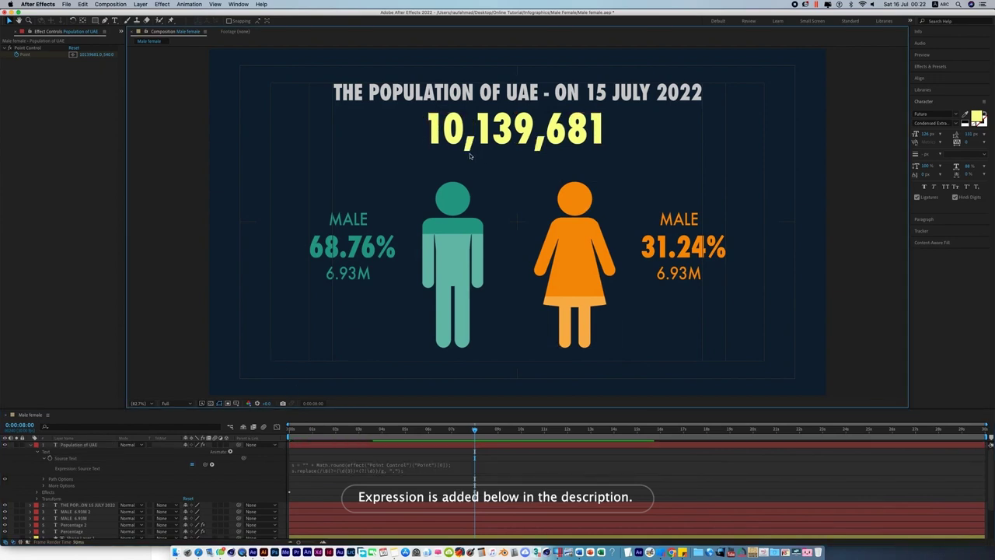
{"action": "left_click", "coordinate": [476, 140]}
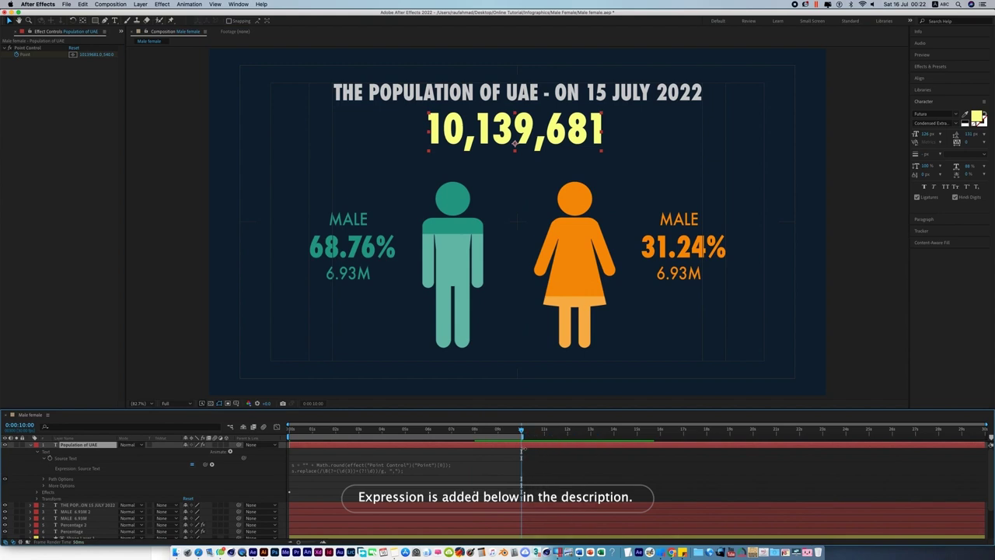
Trim the composition to the work area and preview the counter climbing to 10,139,681
{"action": "right_click", "coordinate": [493, 437]}
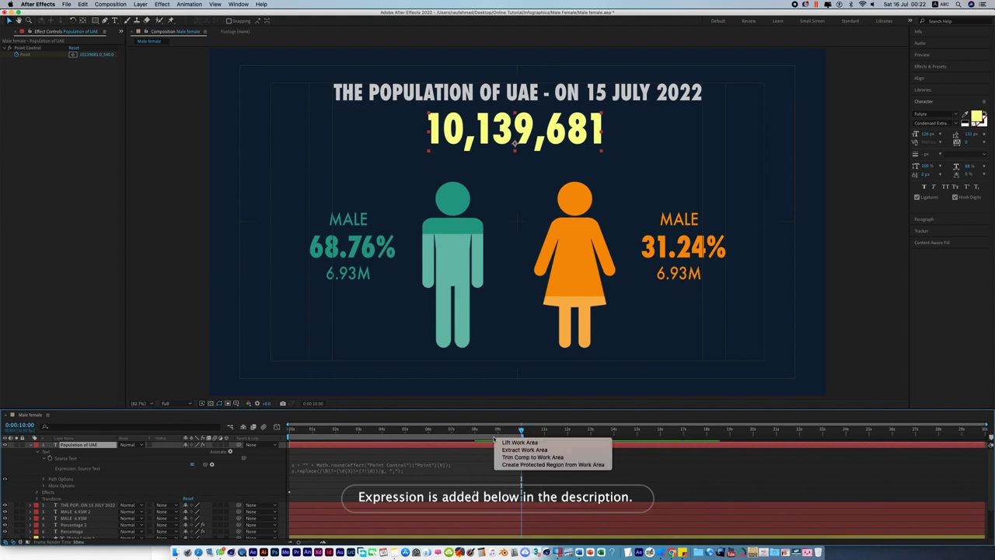
{"action": "left_click", "coordinate": [512, 457]}
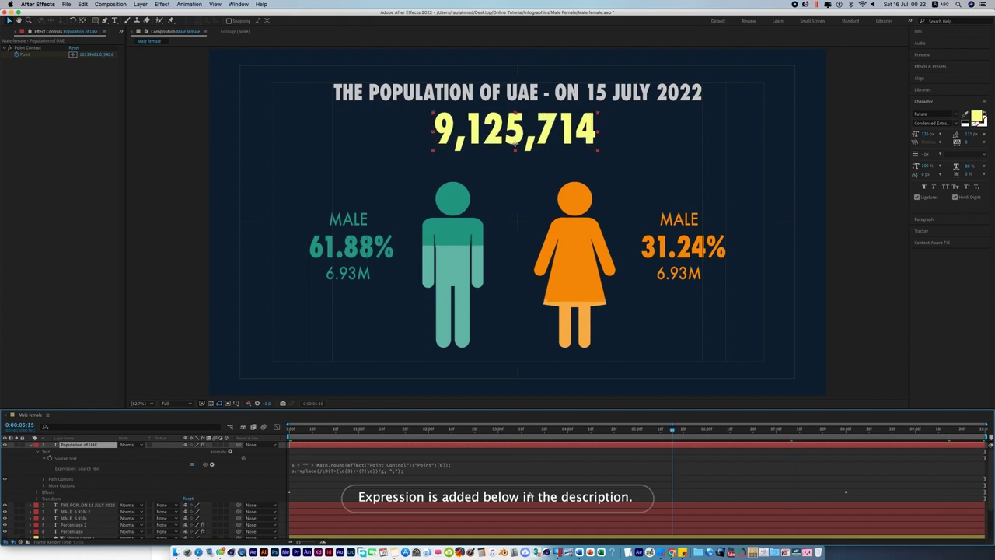
{"action": "key", "text": "space"}
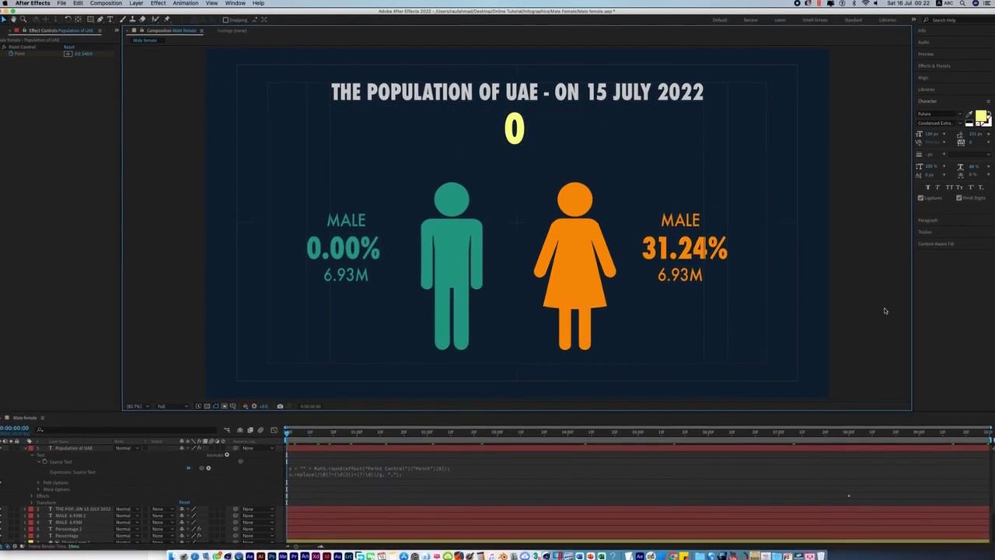
{"action": "key", "text": "space"}
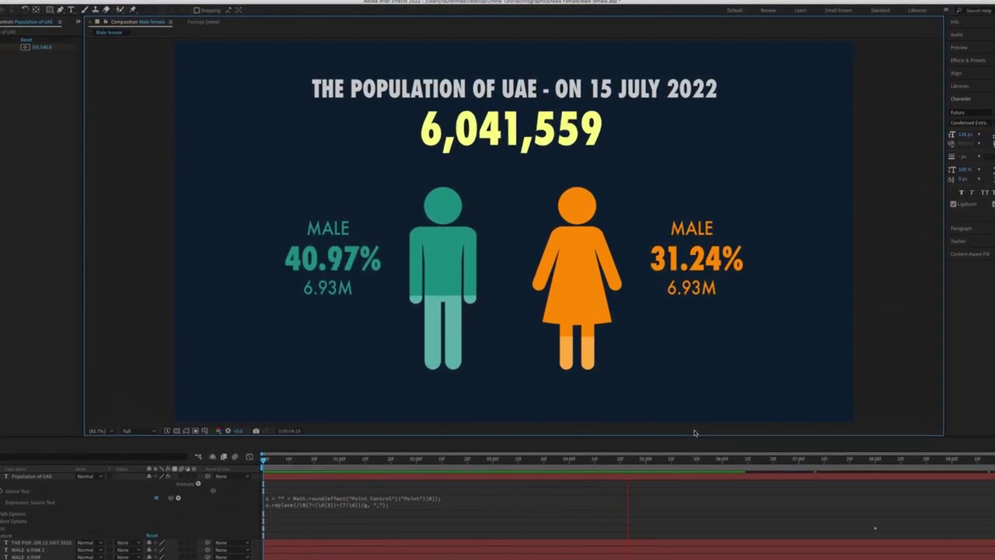
{"action": "left_click", "coordinate": [696, 294]}
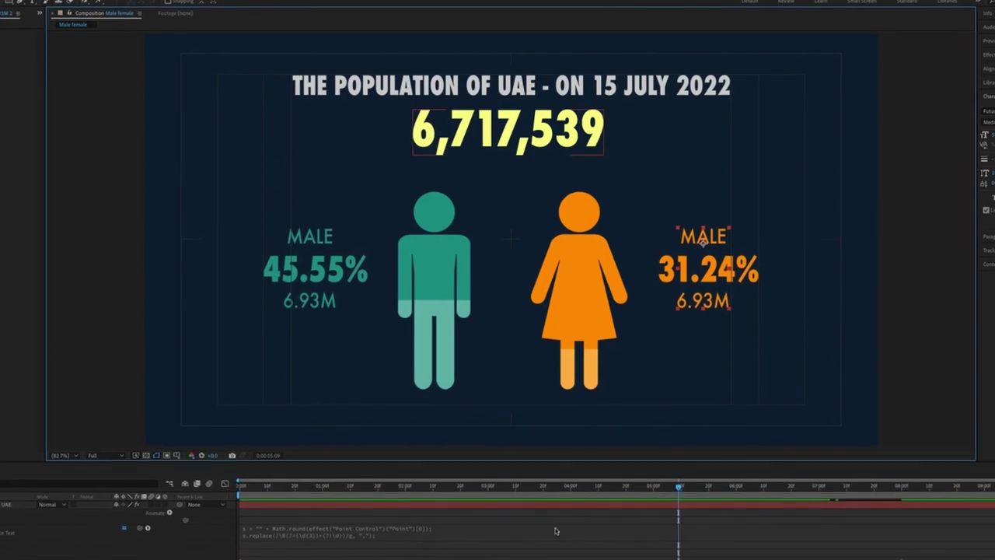
{"action": "mouse_move", "coordinate": [679, 505]}
{"action": "left_mouse_down"}
{"action": "mouse_move", "coordinate": [889, 523]}
{"action": "mouse_move", "coordinate": [914, 539]}
{"action": "left_mouse_up"}
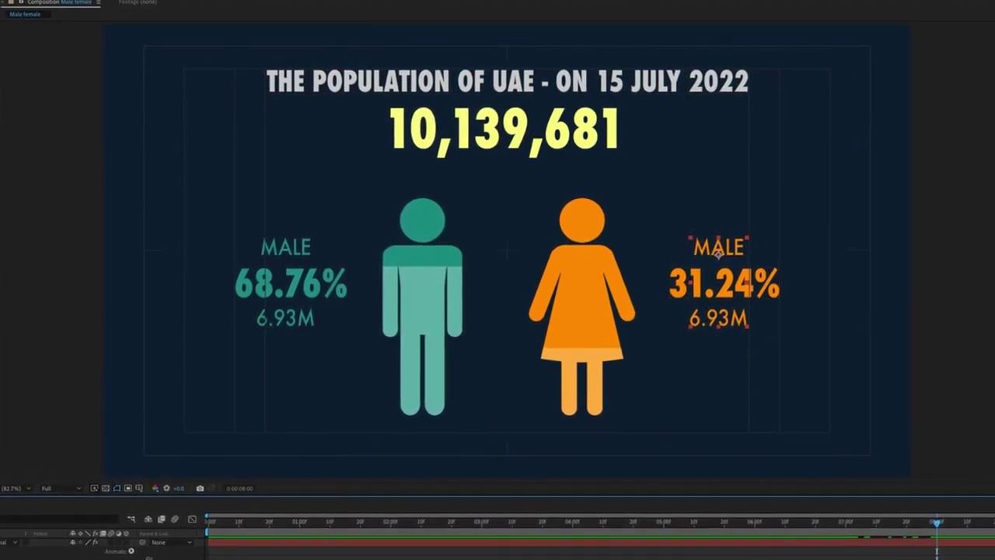
{"action": "left_click", "coordinate": [662, 327]}
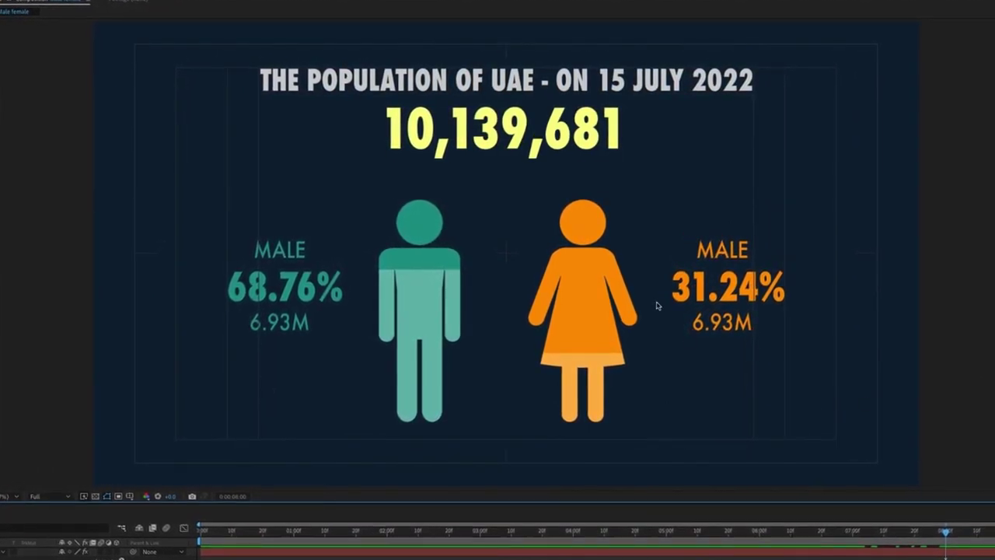